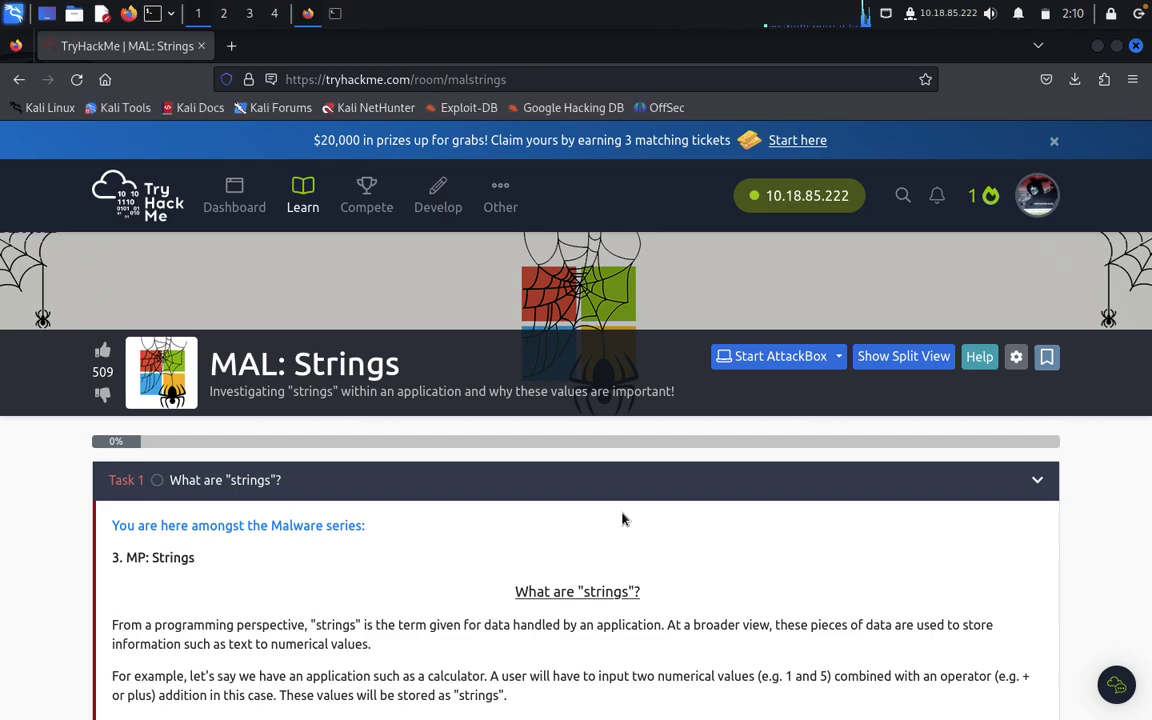
# Copy 'Intellian' from the task text and submit it as the first Task 1 answer
pyautogui.scroll(-5, 622, 518)
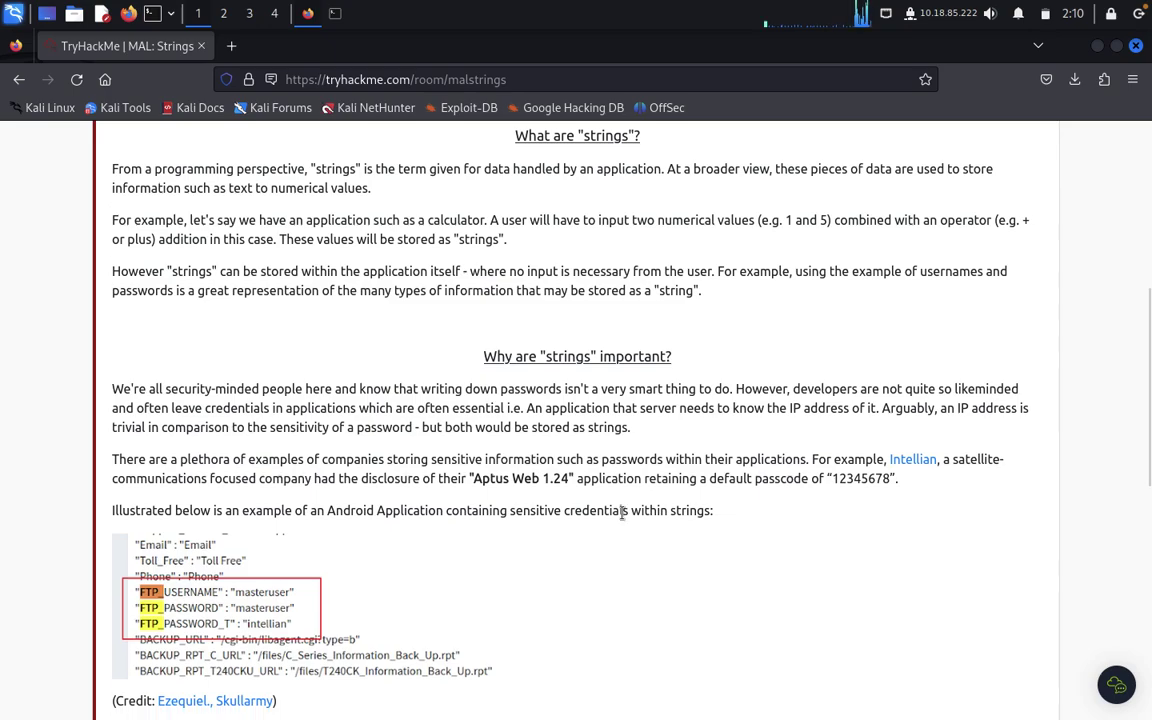
pyautogui.scroll(-4, 622, 513)
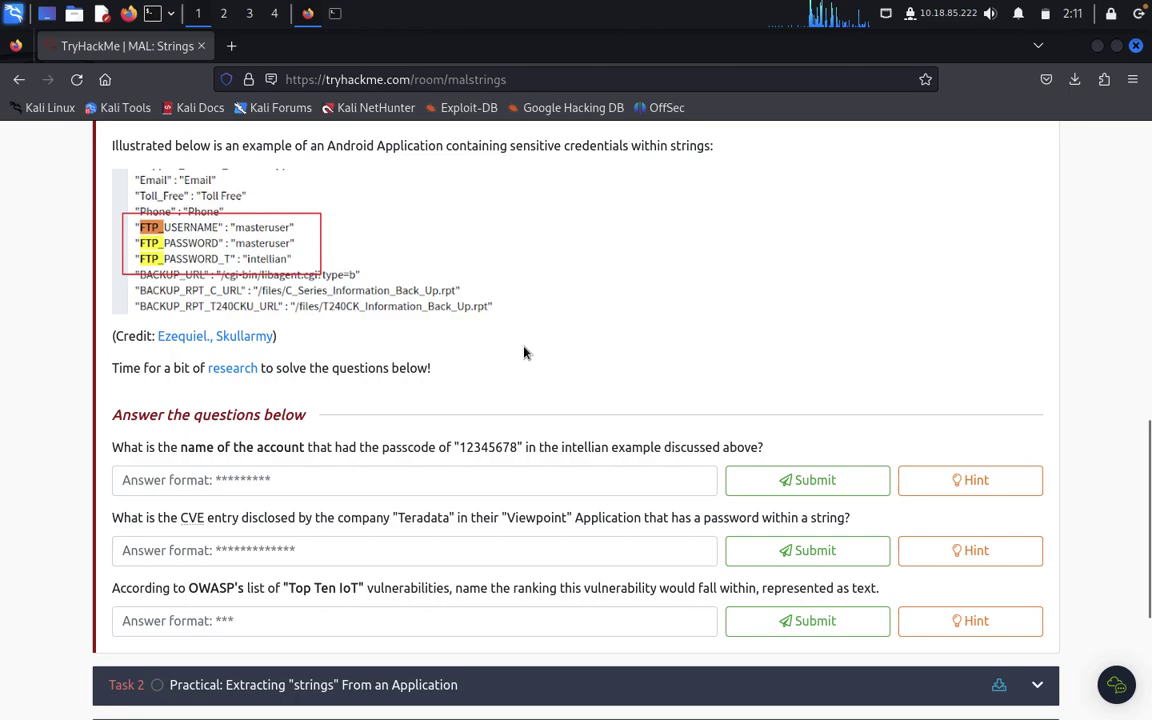
pyautogui.scroll(6, 524, 352)
pyautogui.scroll(-1, 524, 350)
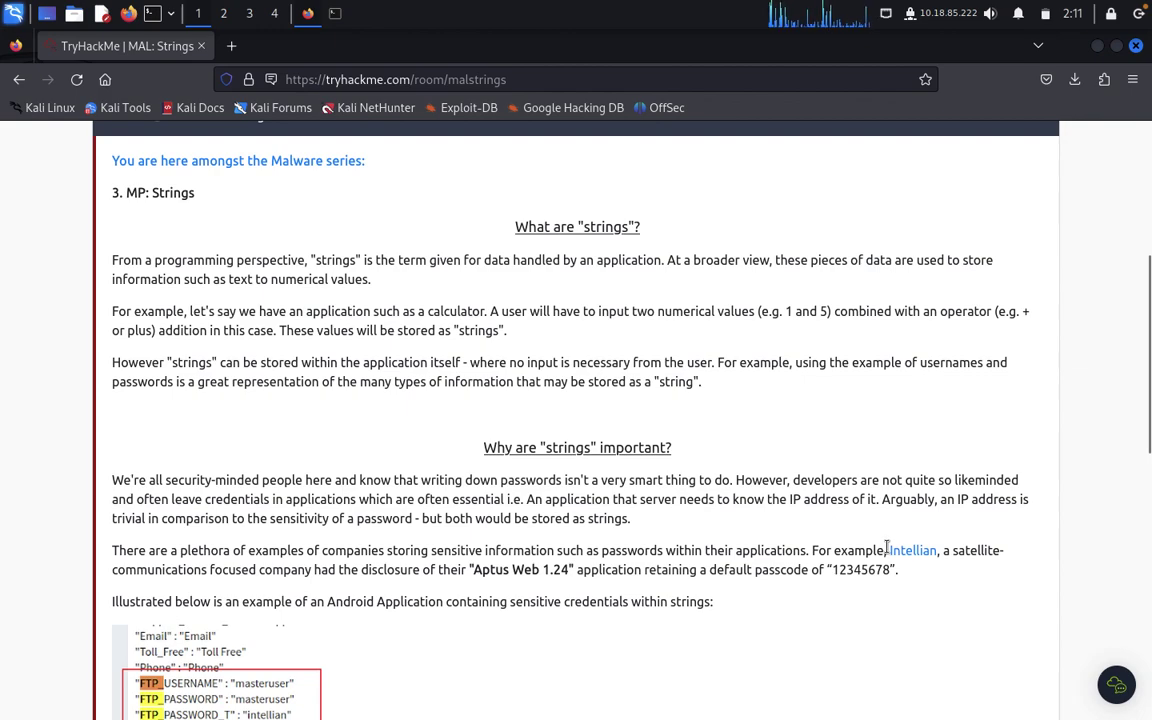
pyautogui.moveTo(888, 549); pyautogui.dragTo(940, 550)
pyautogui.hotkey('ctrl', 'c')
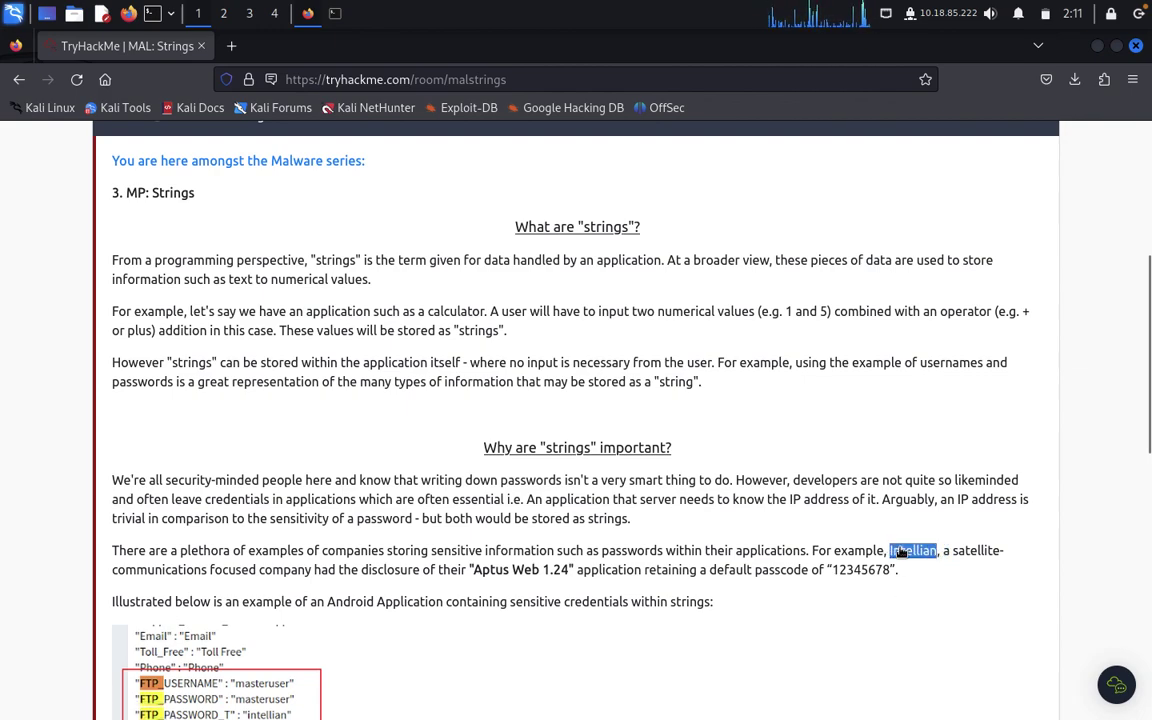
pyautogui.rightClick(901, 552)
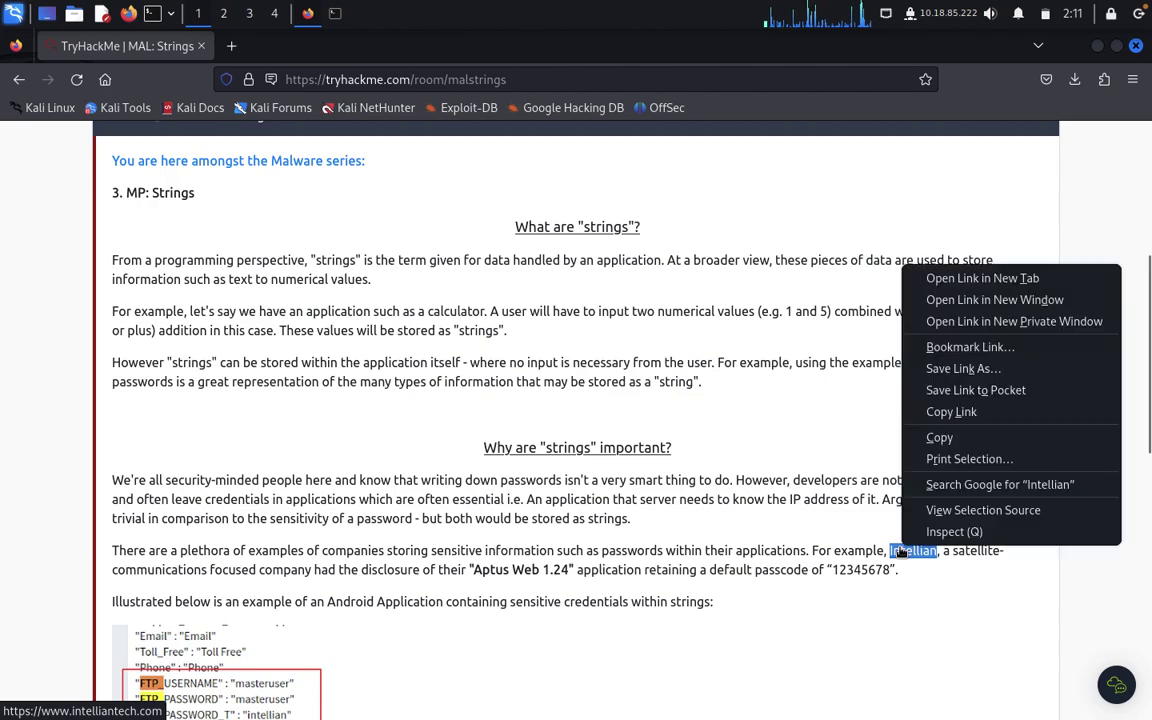
pyautogui.click(937, 437)
pyautogui.scroll(-10, 516, 541)
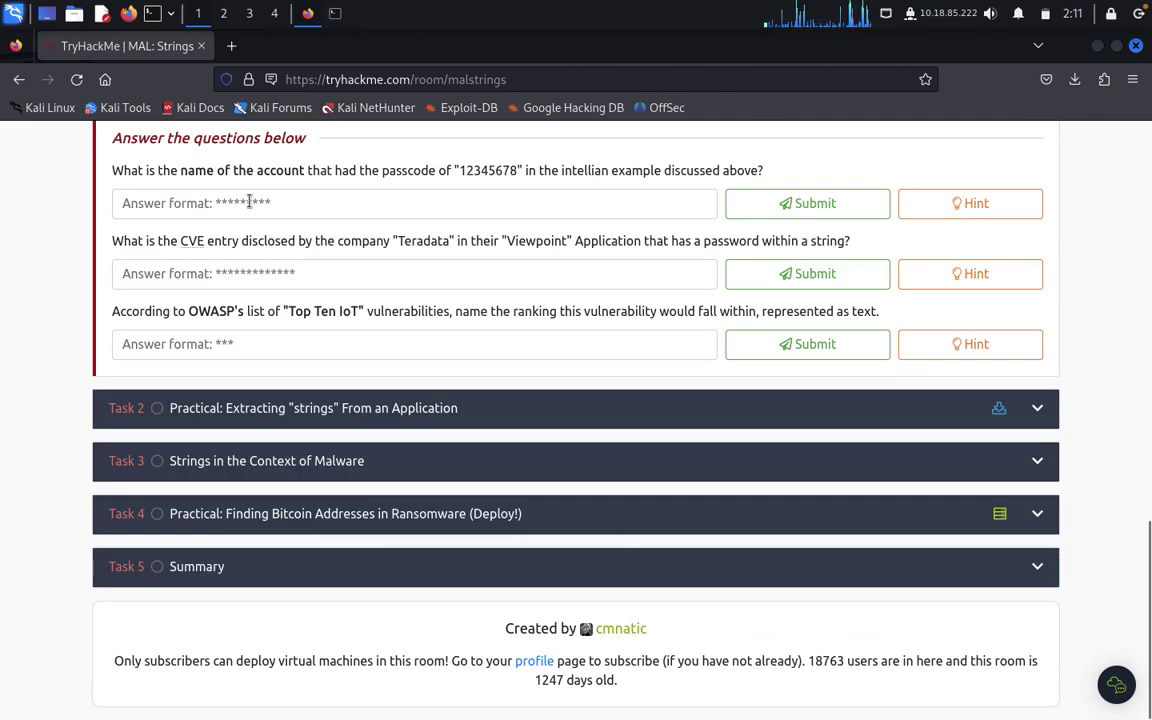
pyautogui.click(249, 202)
pyautogui.rightClick(249, 202)
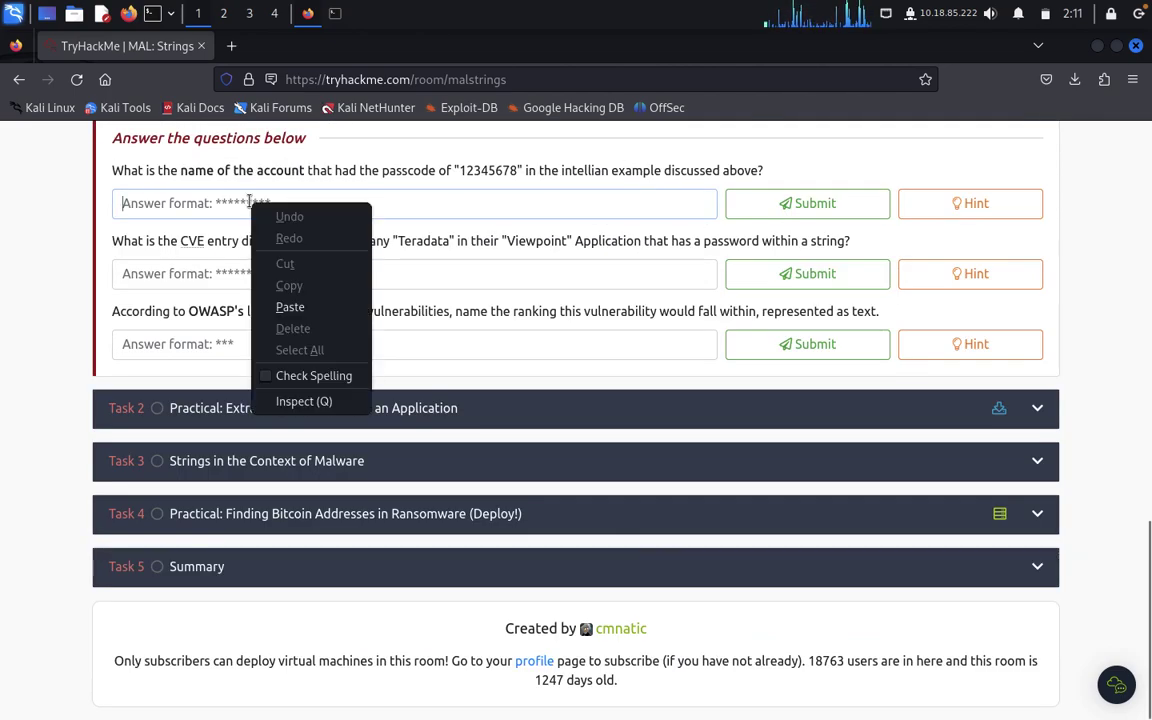
pyautogui.click(284, 304)
pyautogui.press('Return')
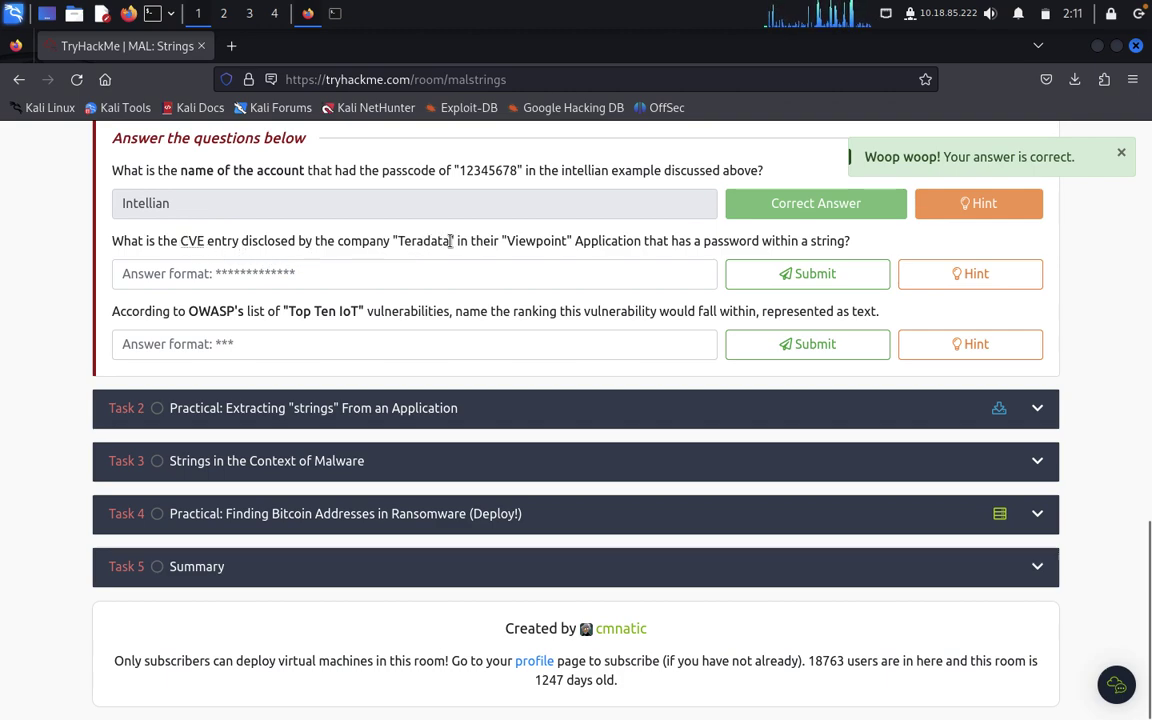
# Copy 'Teradata' from the question and search 'Teradata cve' in a new browser tab
pyautogui.moveTo(446, 241); pyautogui.dragTo(400, 241)
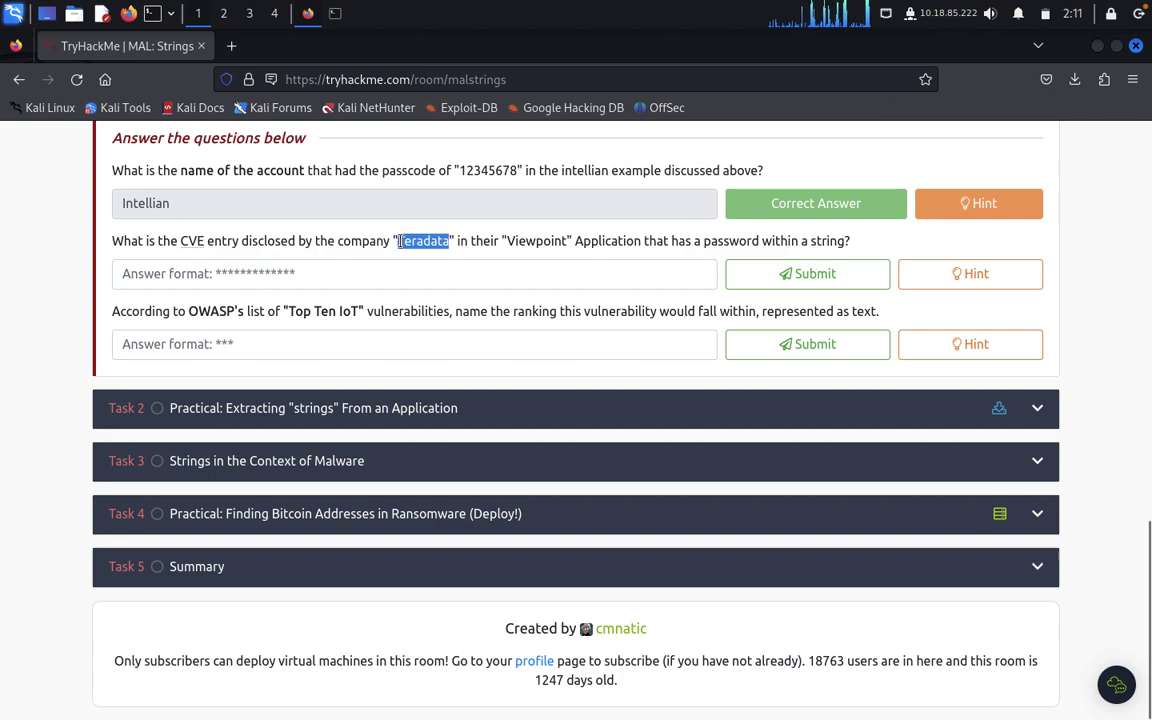
pyautogui.rightClick(400, 241)
pyautogui.click(422, 253)
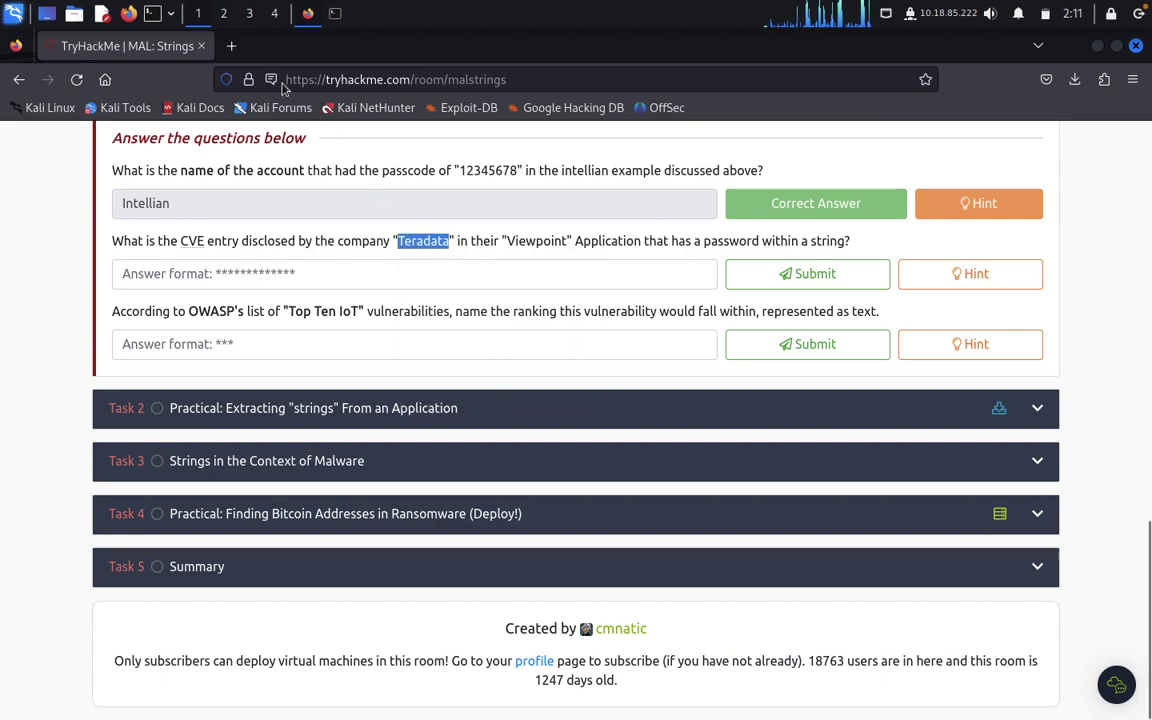
pyautogui.click(229, 46)
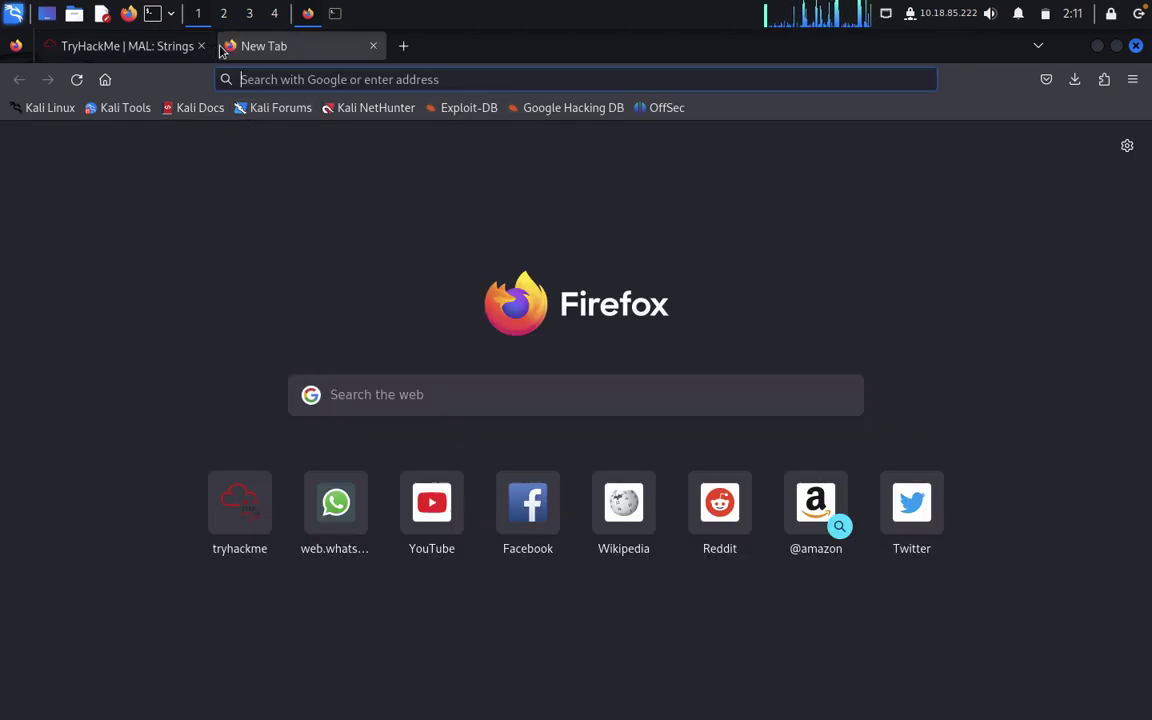
pyautogui.rightClick(240, 148)
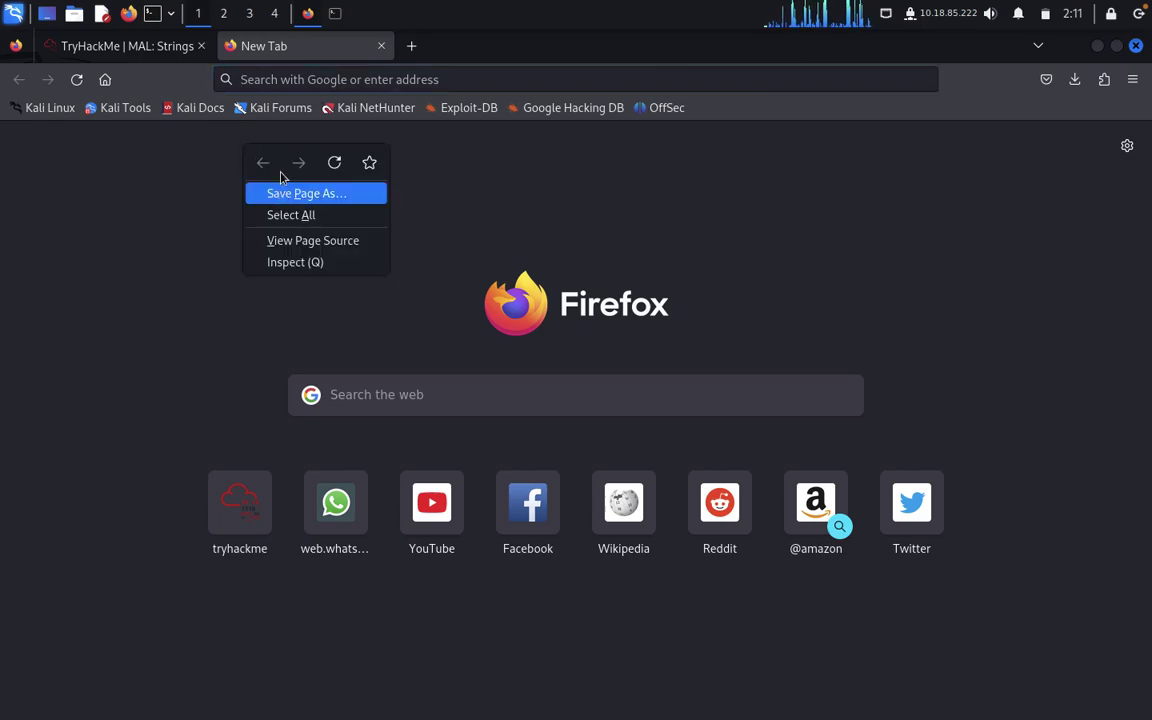
pyautogui.rightClick(276, 78)
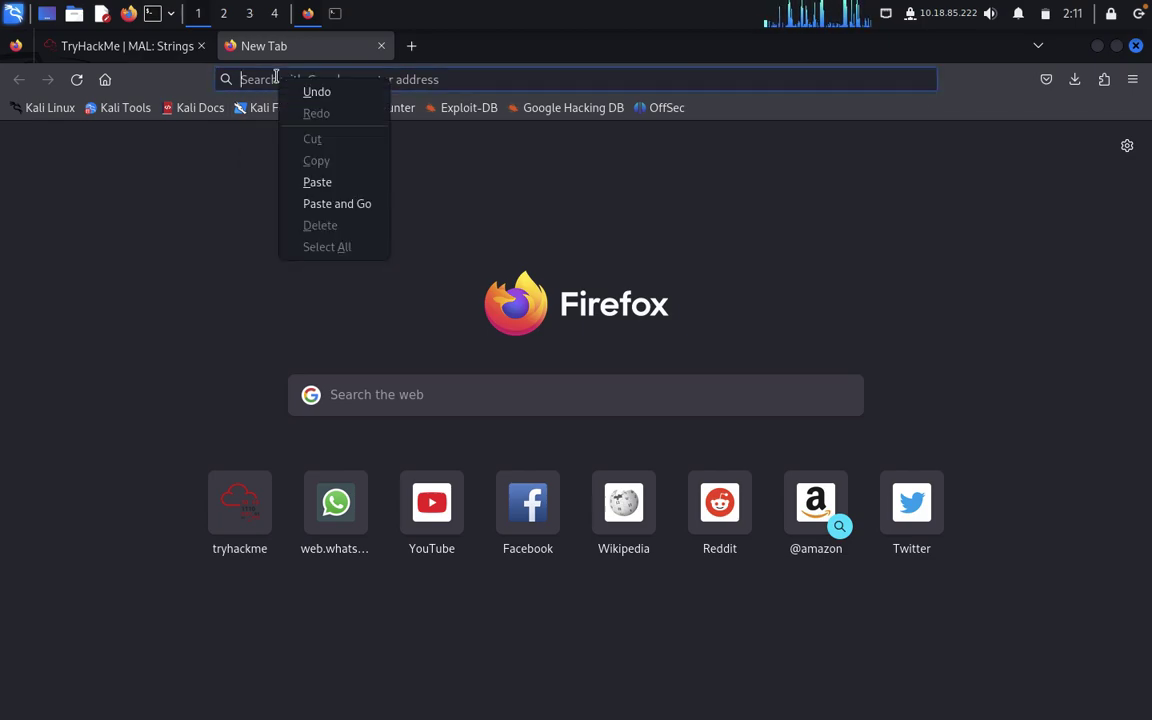
pyautogui.click(312, 182)
pyautogui.write('cve')
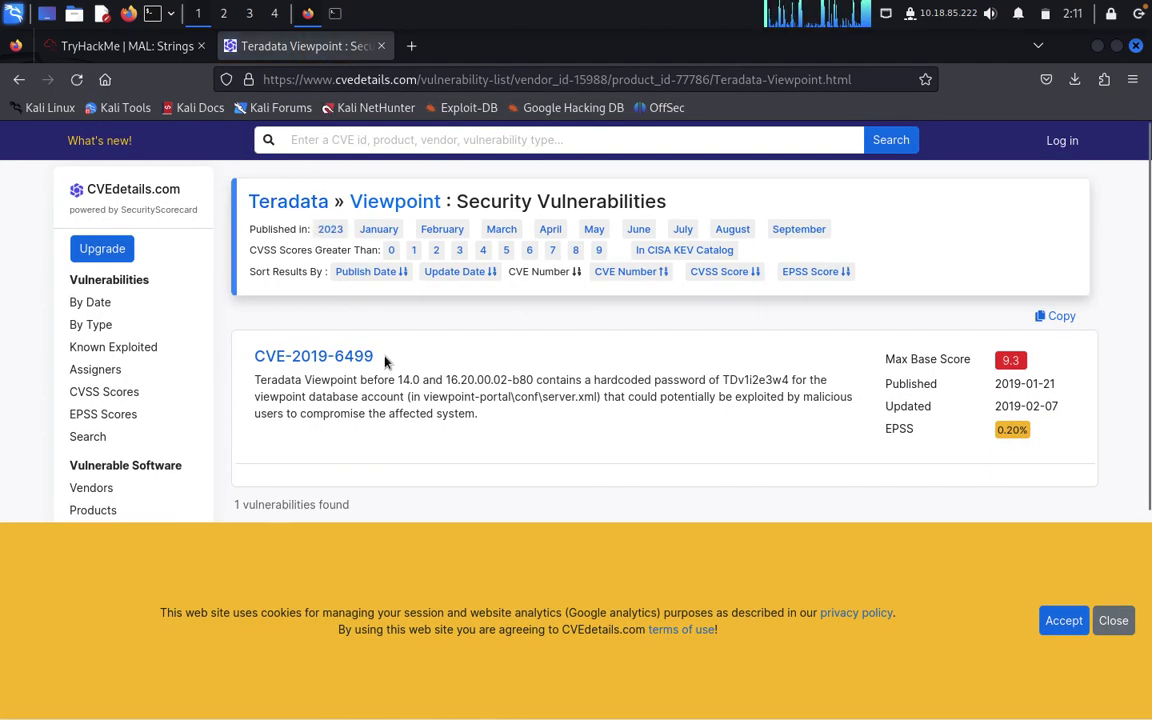
# Copy the vulnerability ID CVE-2019-6499 from the CVEdetails listing
pyautogui.moveTo(383, 363); pyautogui.dragTo(250, 358)
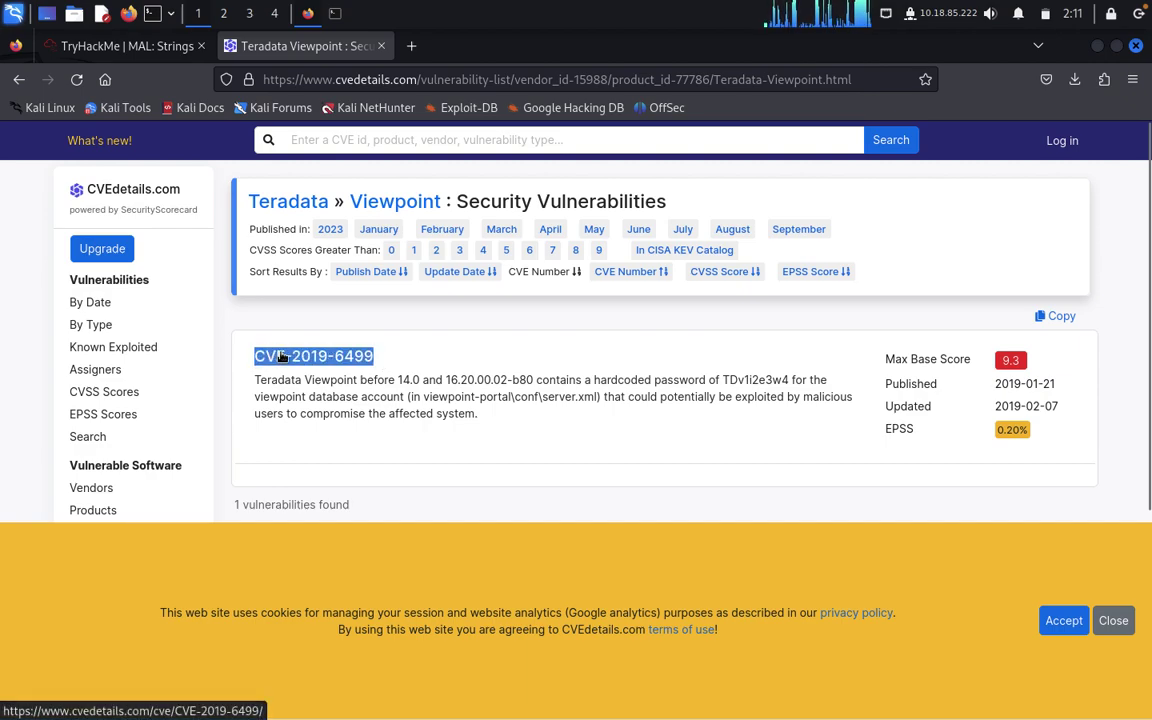
pyautogui.rightClick(283, 357)
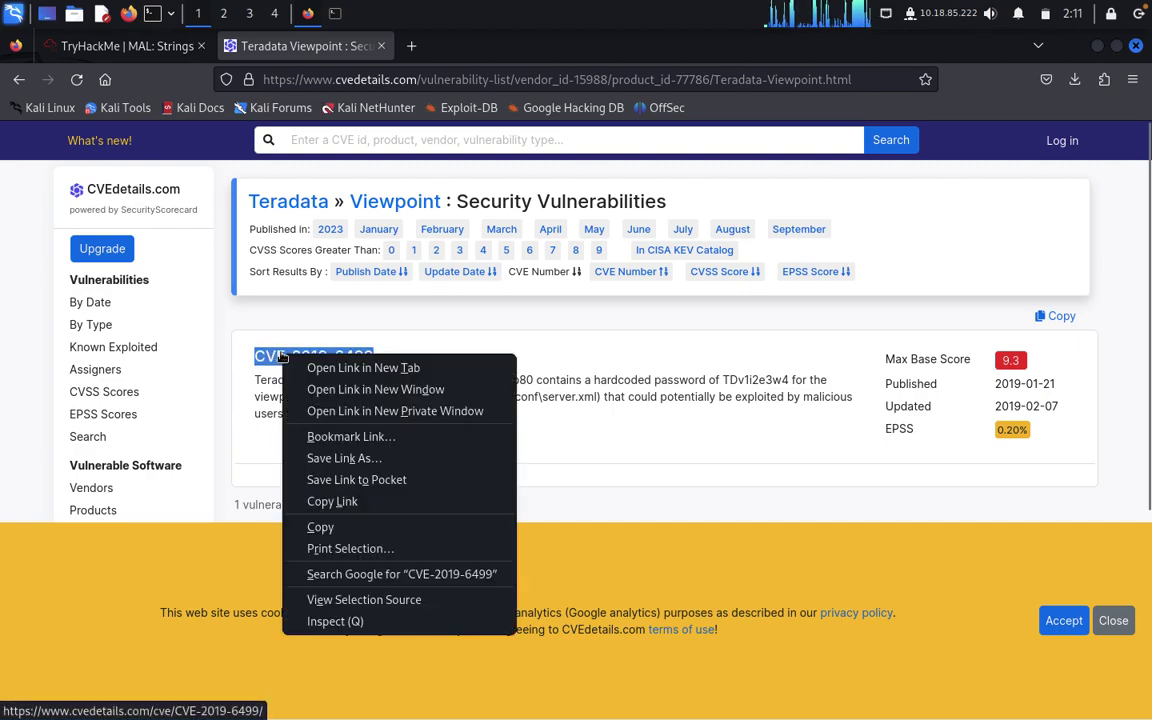
pyautogui.click(322, 526)
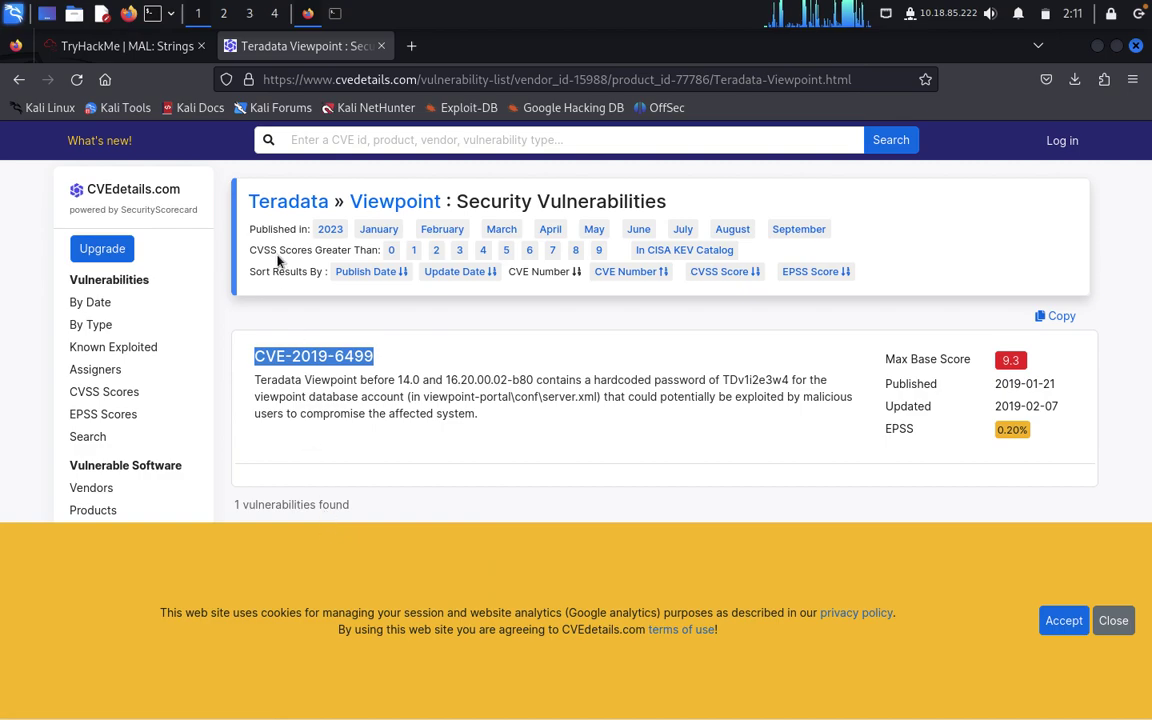
# Submit CVE-2019-6499 and 'one' as the remaining Task 1 answers
pyautogui.click(135, 46)
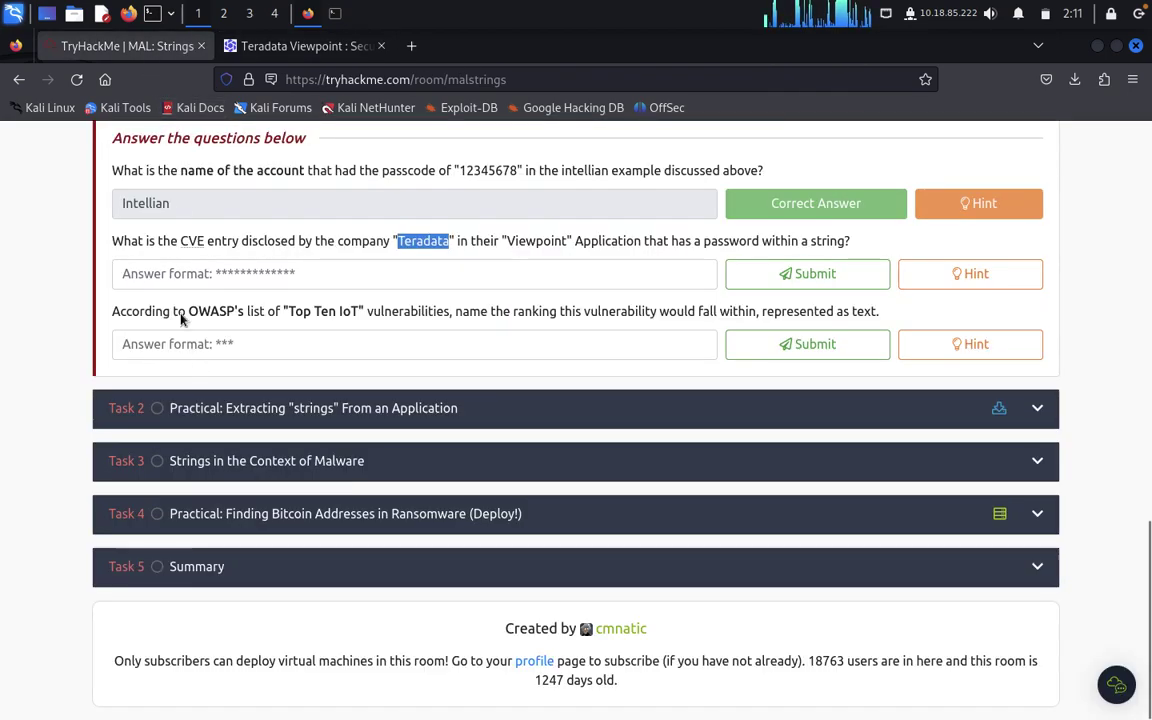
pyautogui.click(168, 268)
pyautogui.rightClick(169, 268)
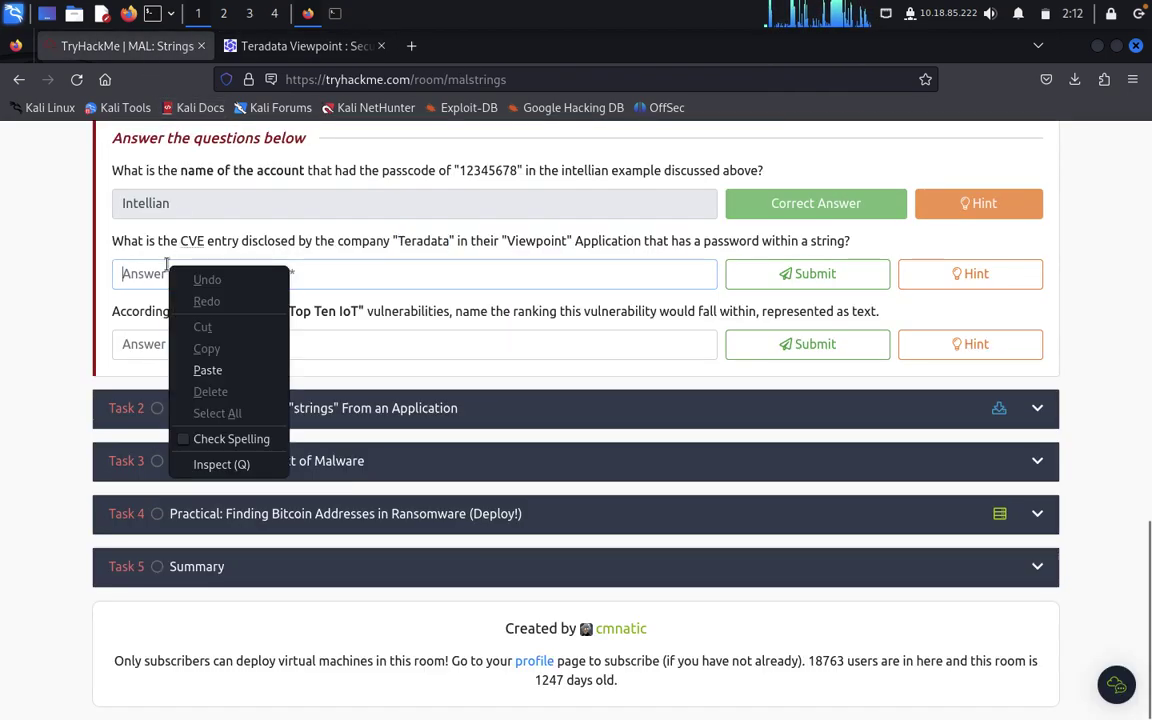
pyautogui.click(207, 370)
pyautogui.press('Return')
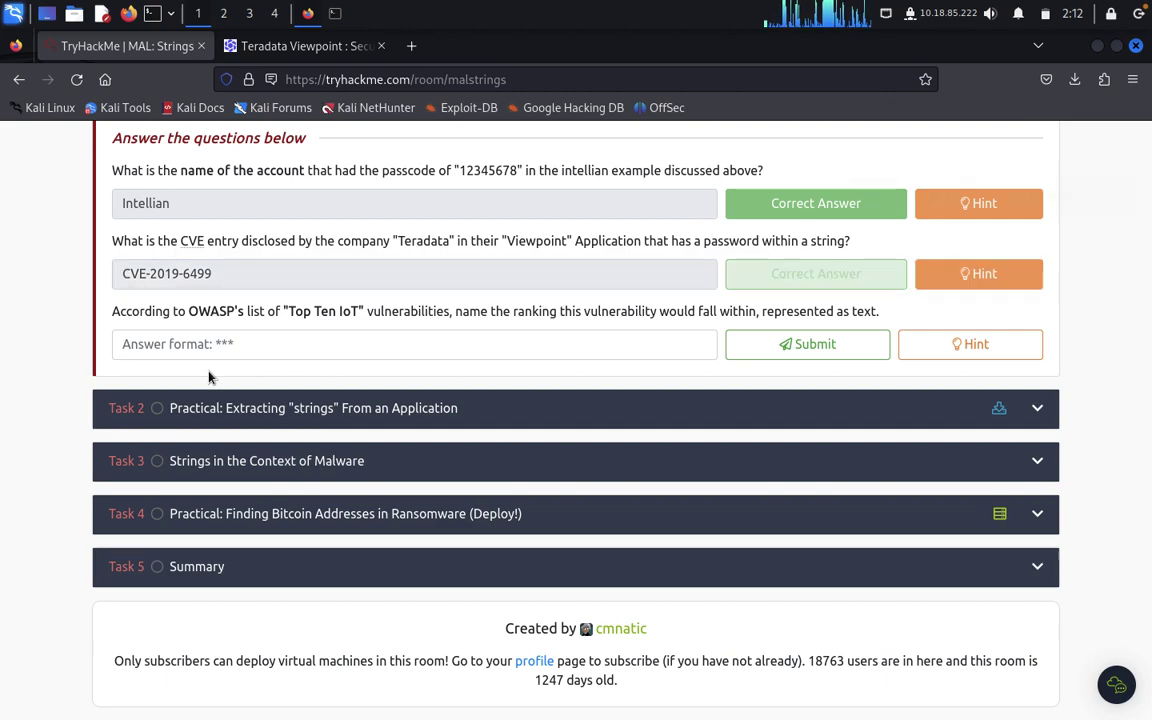
pyautogui.click(322, 348)
pyautogui.write('one')
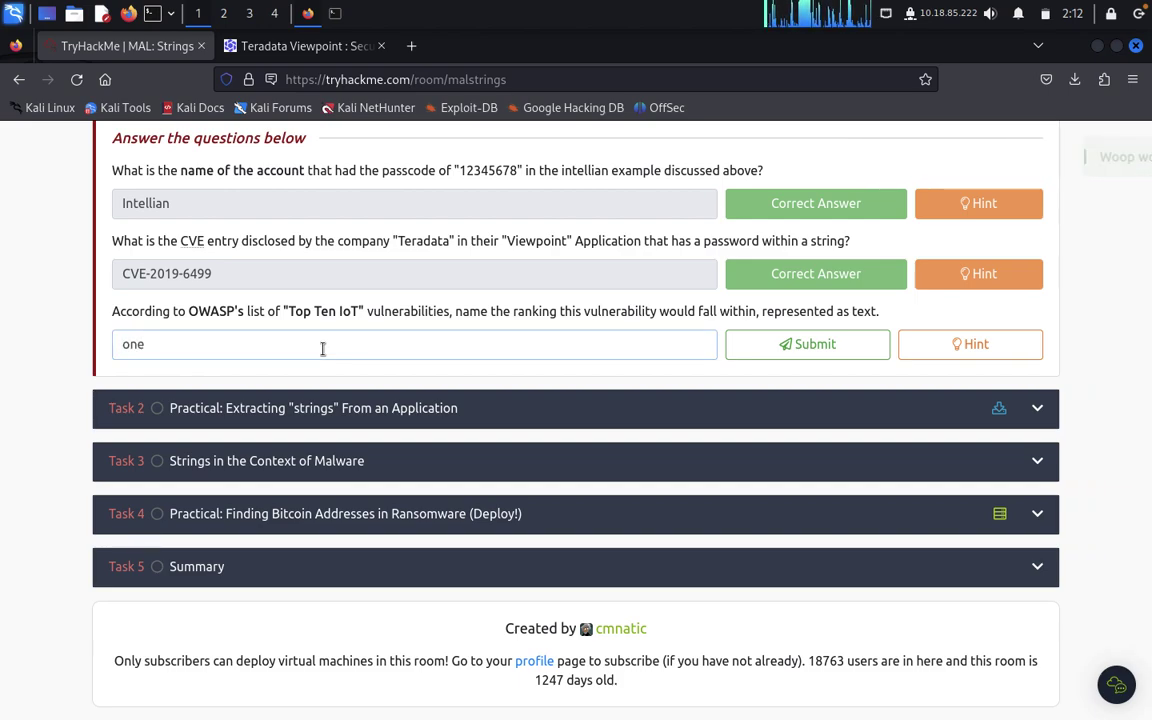
pyautogui.press('Return')
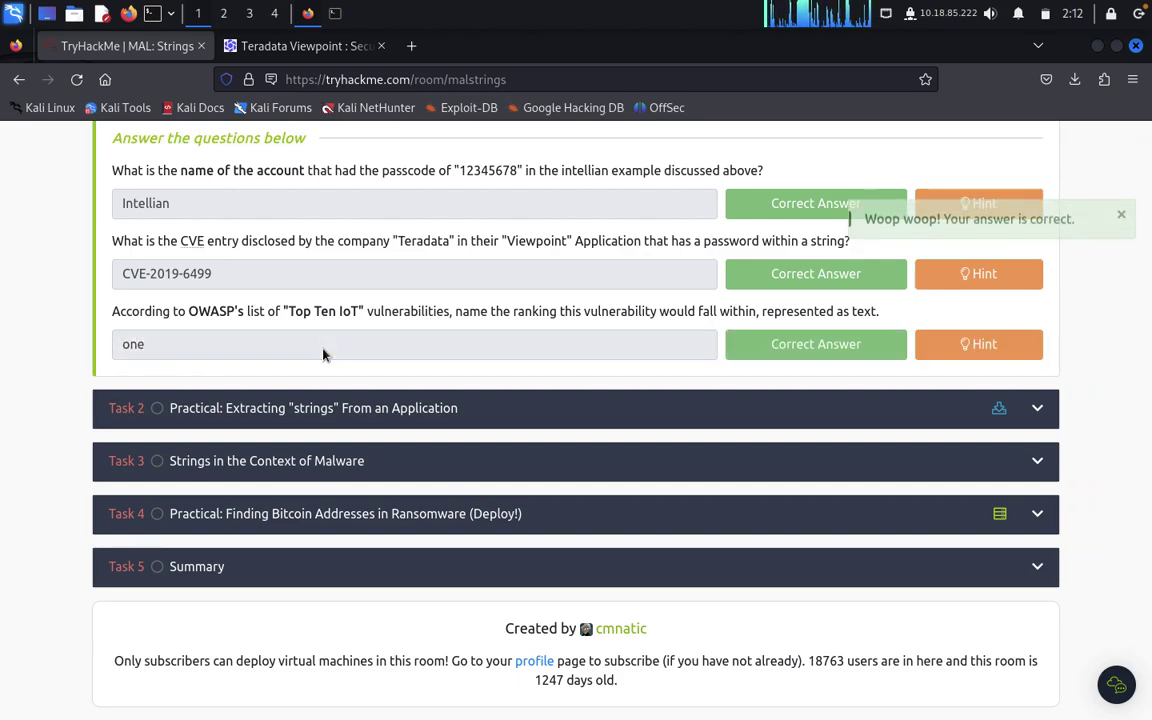
# Expand Task 2 and download its task files
pyautogui.click(357, 410)
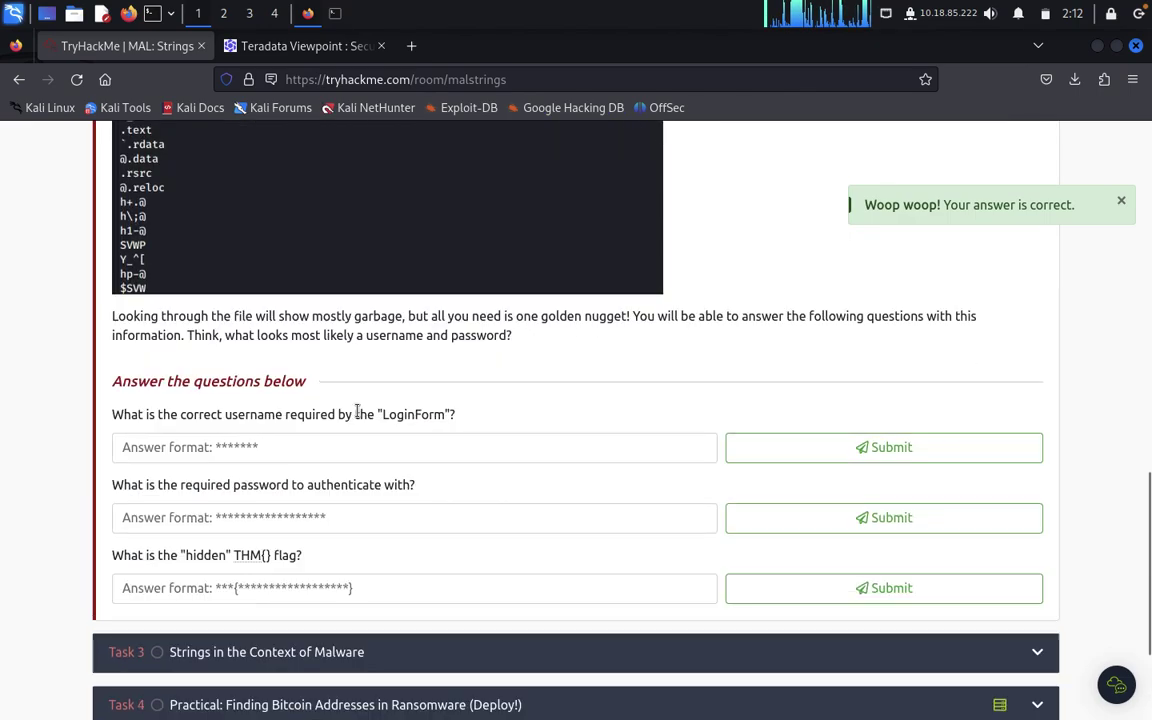
pyautogui.scroll(15, 357, 412)
pyautogui.scroll(-2, 357, 415)
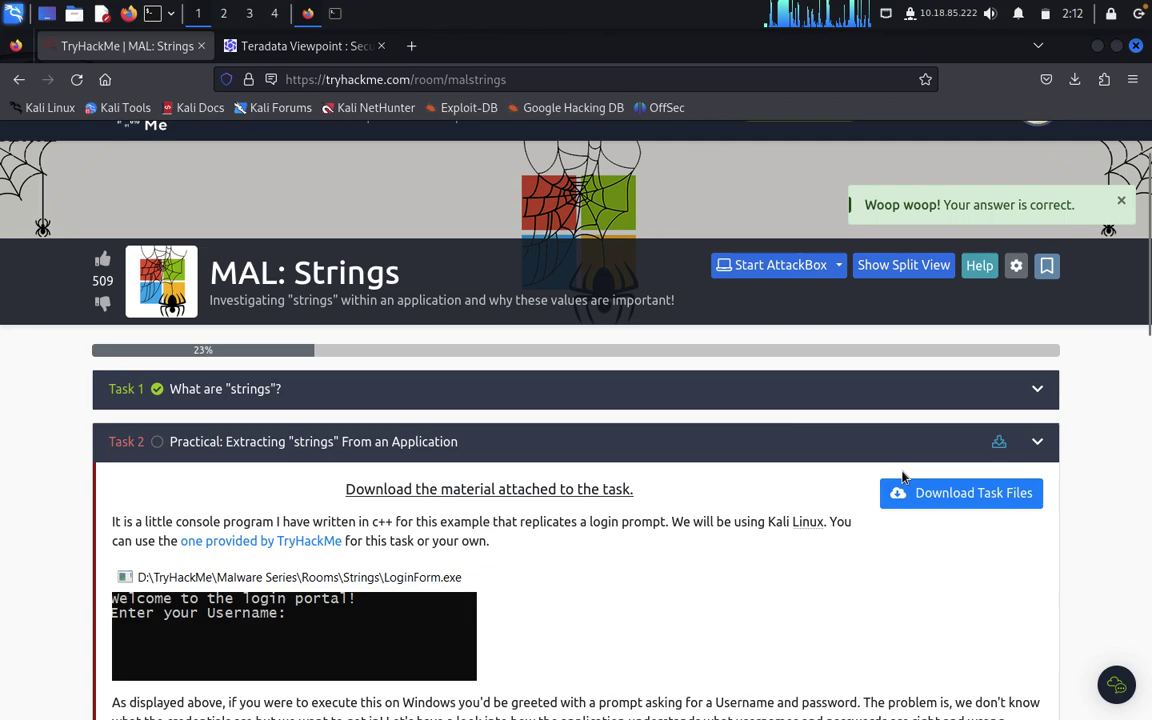
pyautogui.click(915, 492)
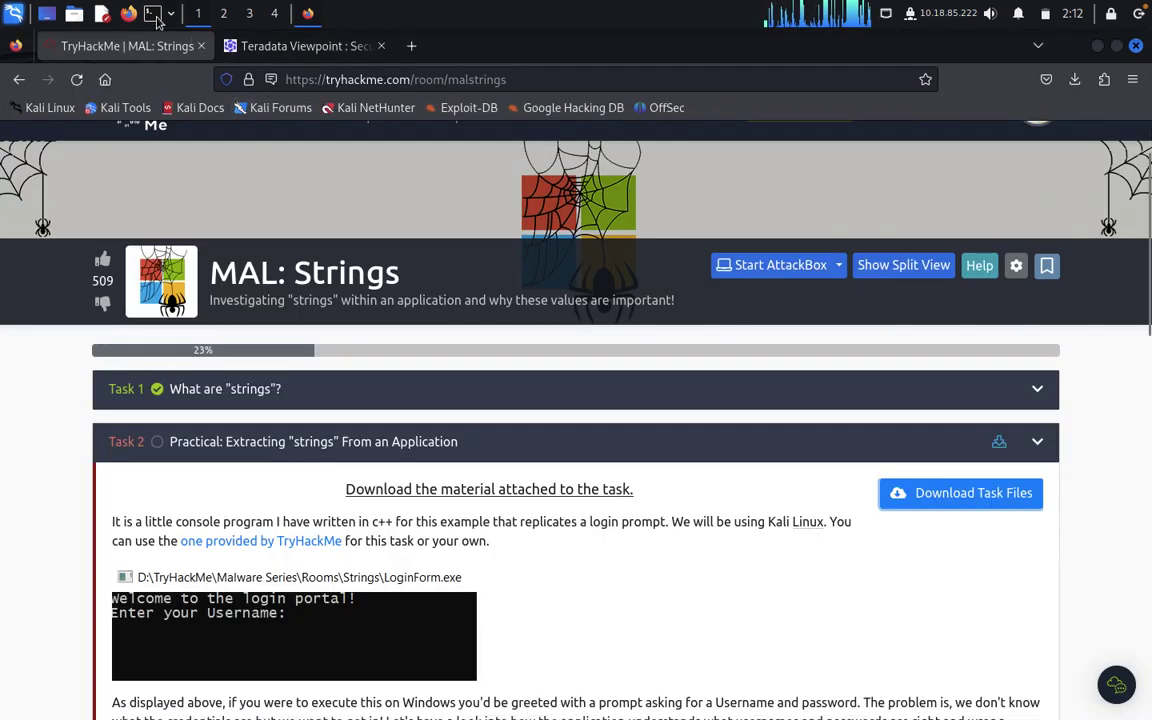
# In a new terminal, change to Downloads and run strings on LoginForm.exe
pyautogui.hotkey('ctrl', 'alt', 't')
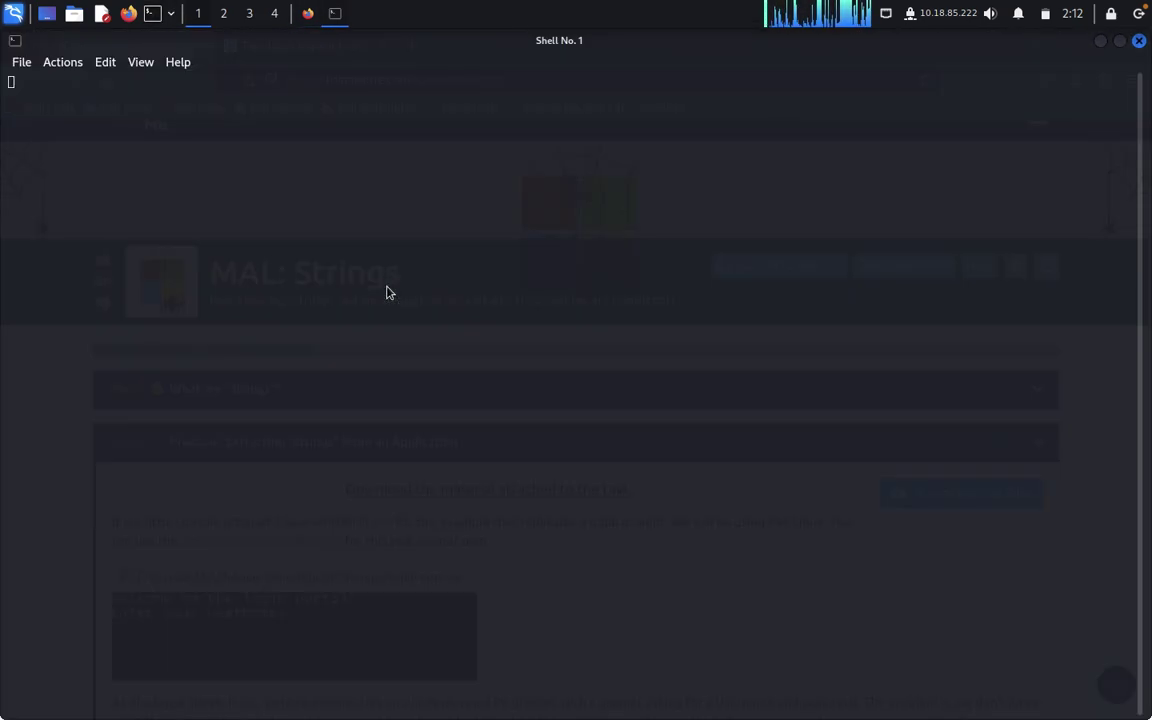
pyautogui.write('cd D')
pyautogui.press('Right')
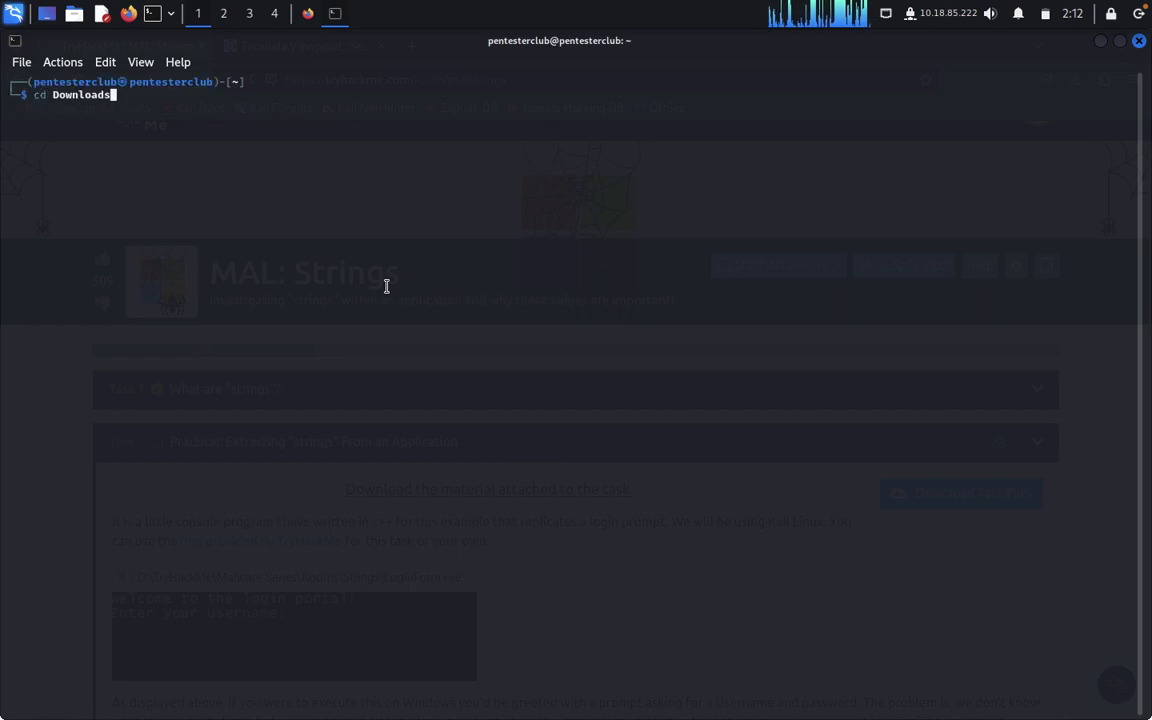
pyautogui.press('Return')
pyautogui.write('s')
pyautogui.press('Right')
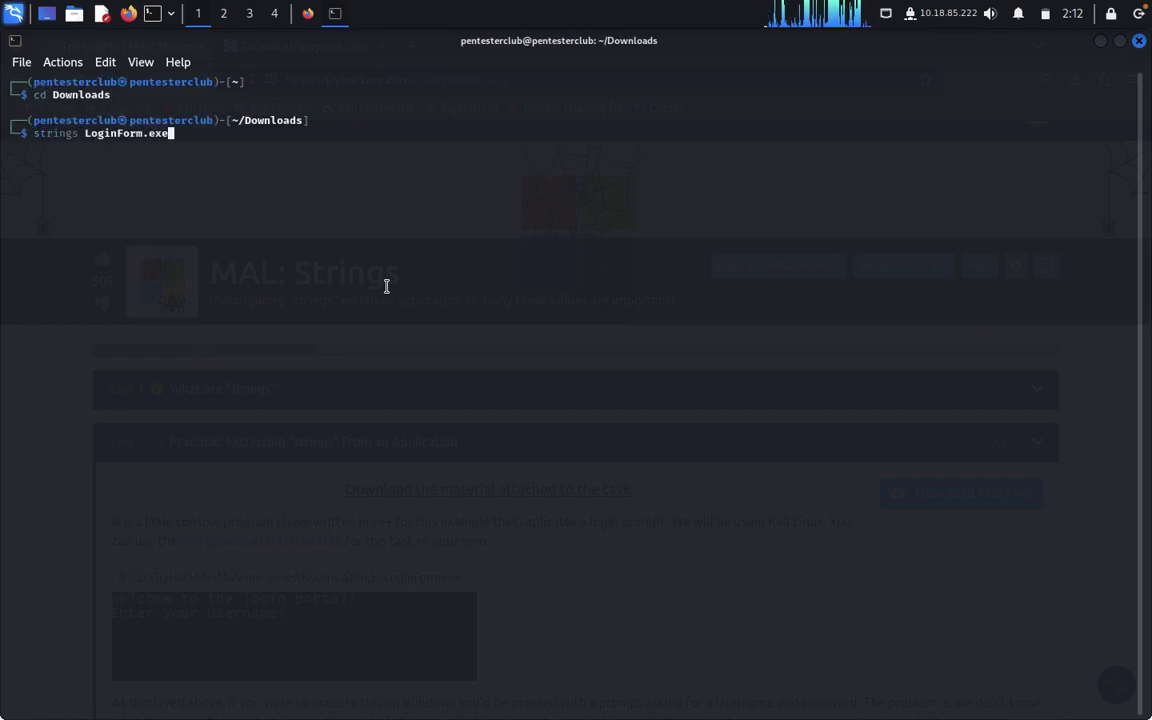
pyautogui.press('Return')
# Find the likely username in the strings output and copy it
pyautogui.scroll(10, 174, 365)
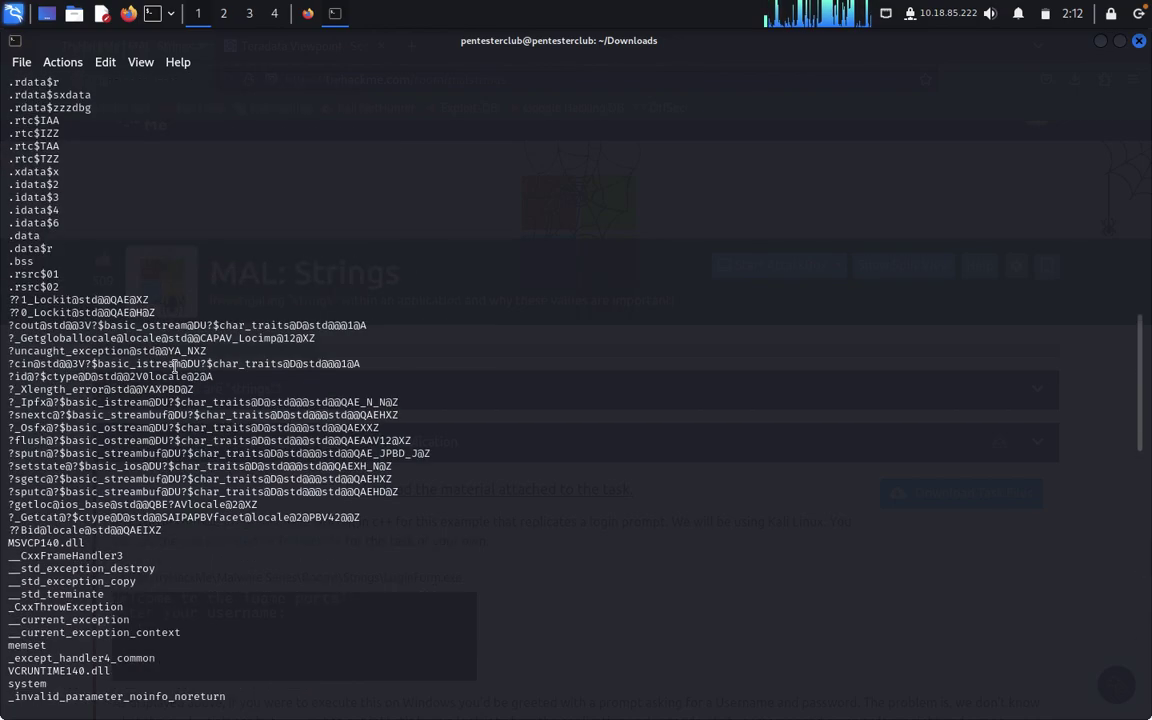
pyautogui.click(308, 14)
pyautogui.scroll(-10, 327, 495)
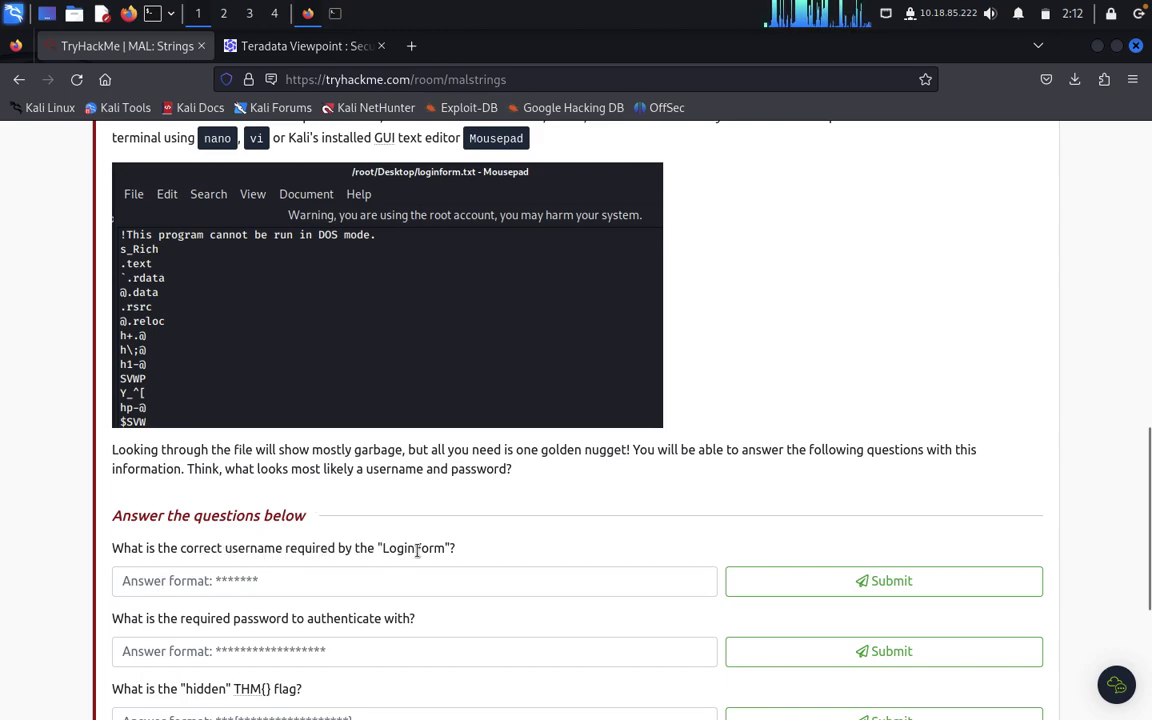
pyautogui.click(336, 14)
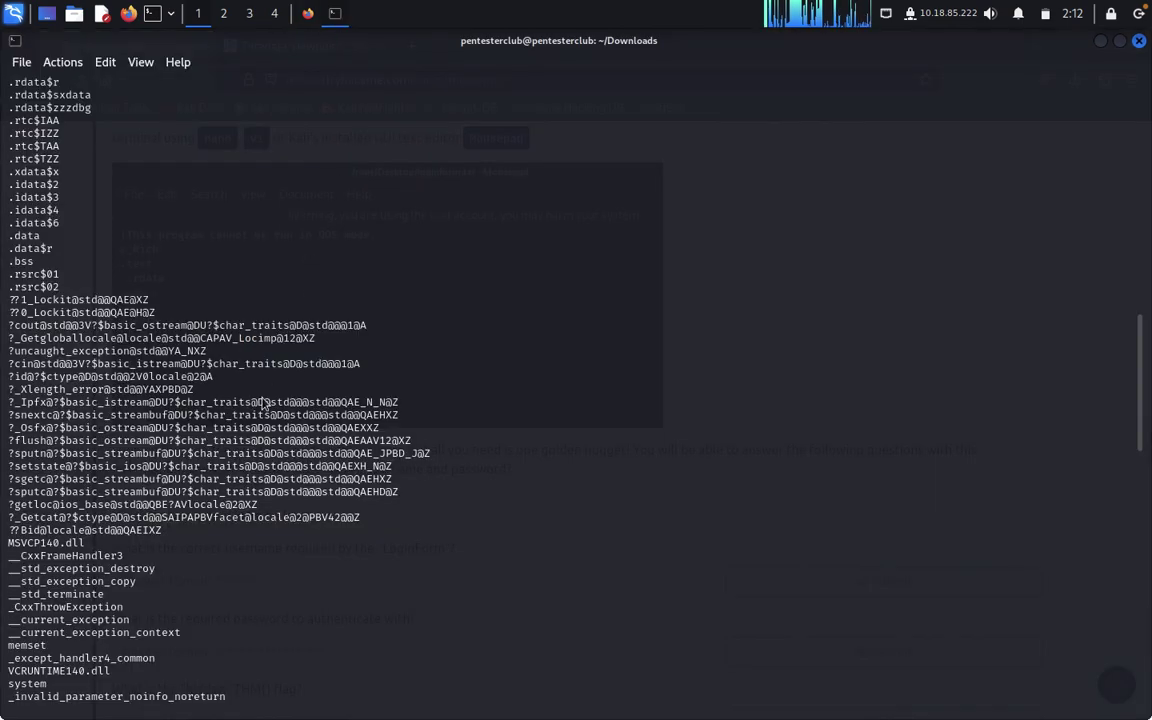
pyautogui.scroll(11, 248, 420)
pyautogui.scroll(4, 248, 420)
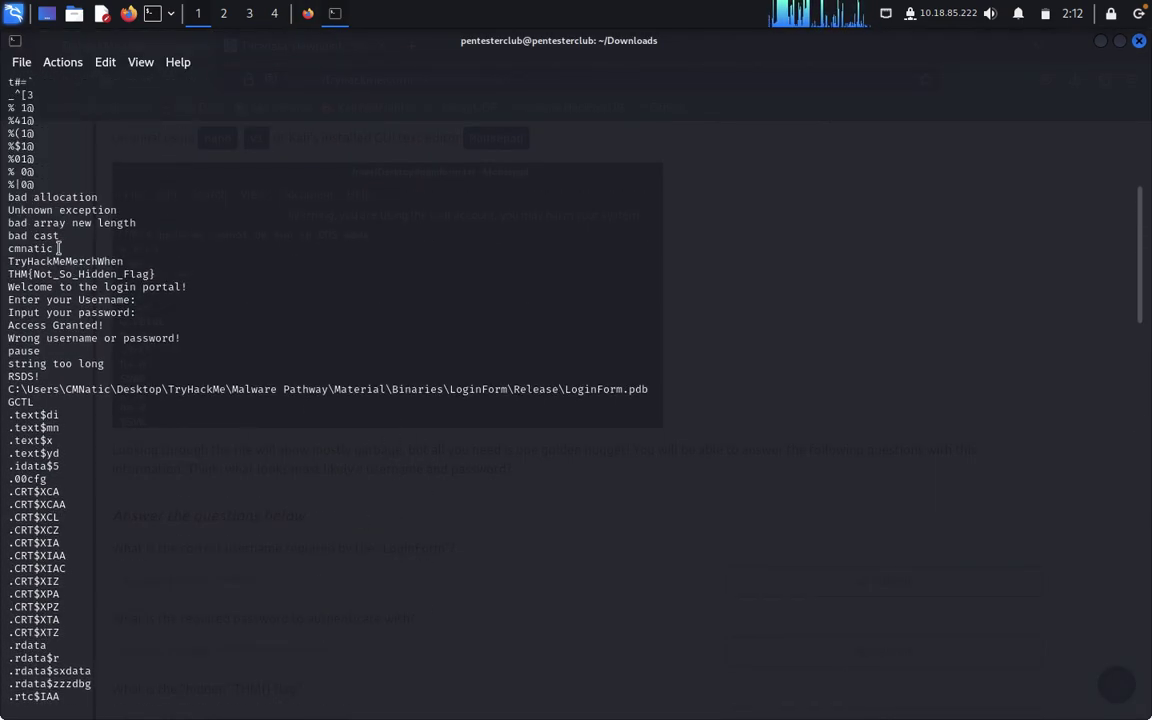
pyautogui.moveTo(54, 248); pyautogui.dragTo(4, 250)
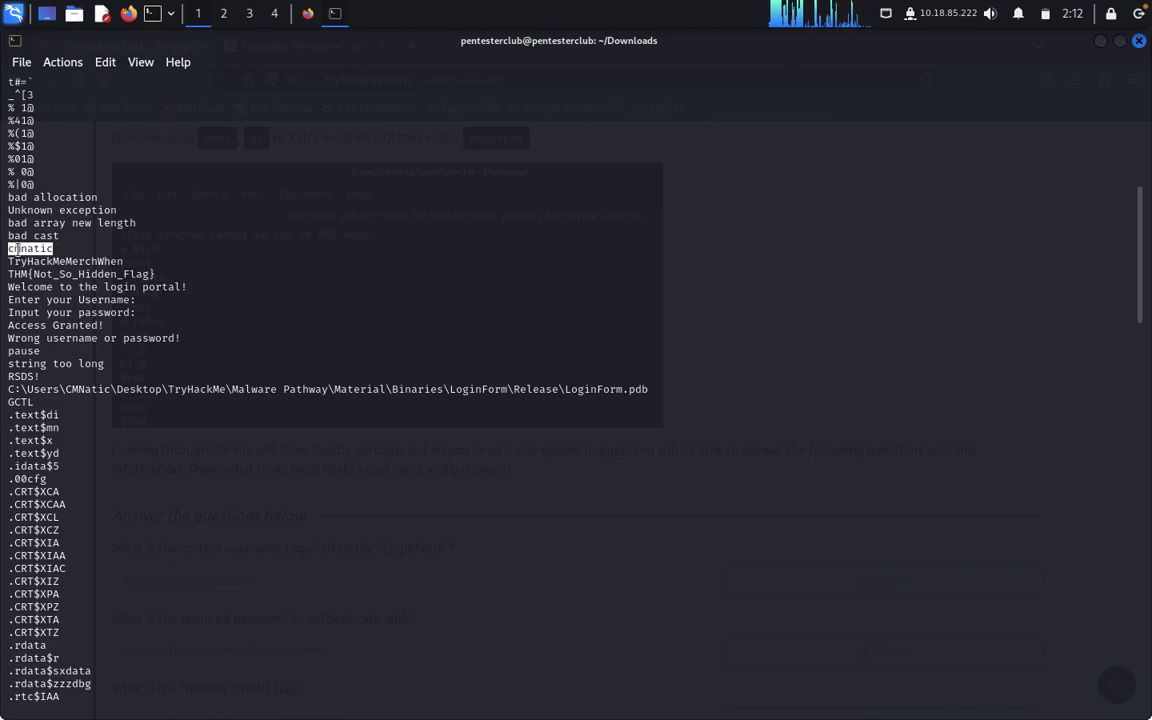
pyautogui.rightClick(18, 250)
pyautogui.click(42, 260)
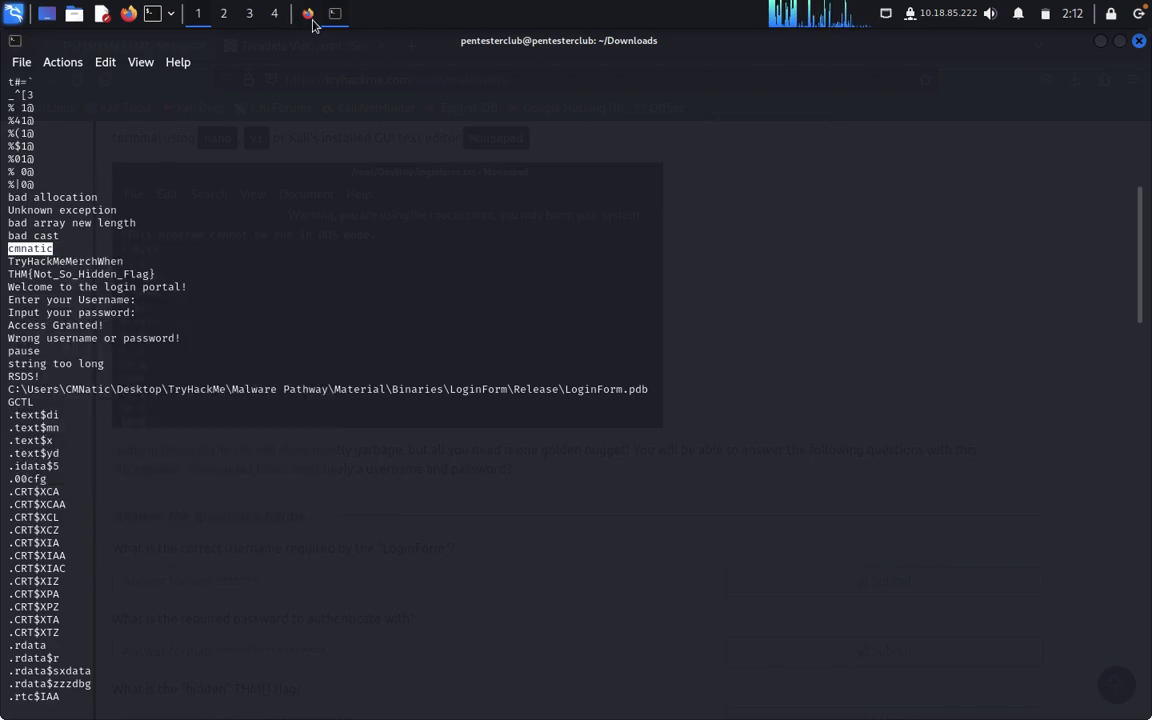
pyautogui.click(308, 13)
# Paste the LoginForm username into the first Task 2 answer field and submit it
pyautogui.rightClick(300, 590)
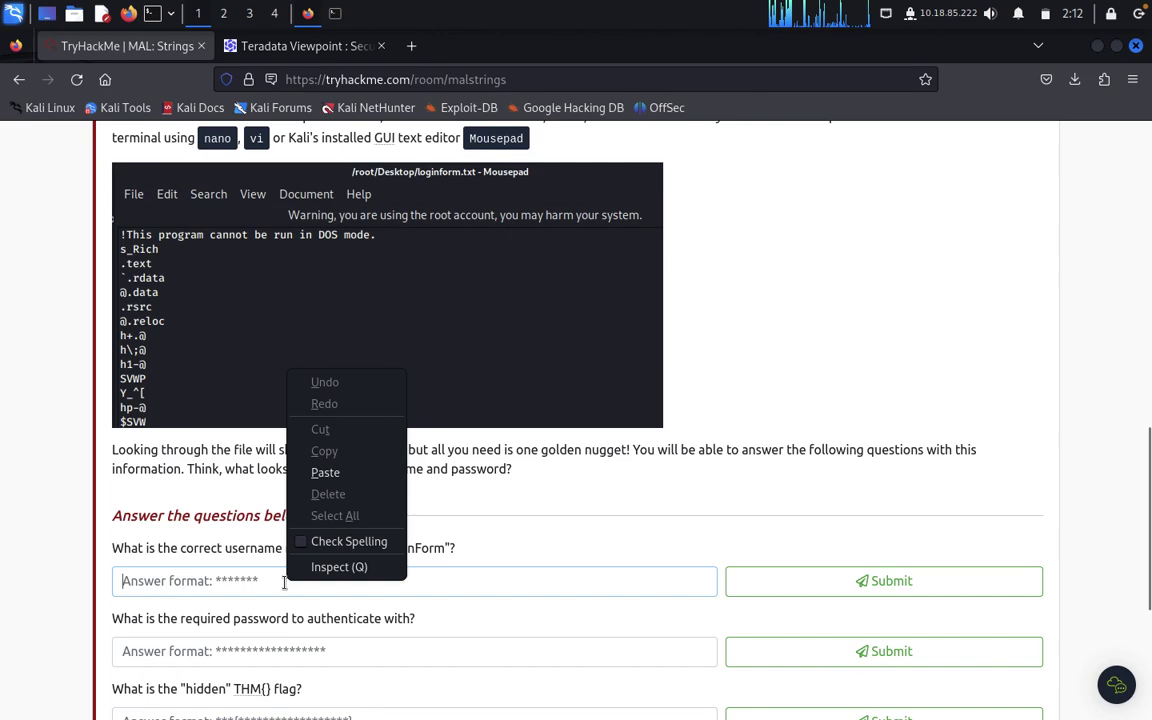
pyautogui.click(332, 468)
pyautogui.press('Return')
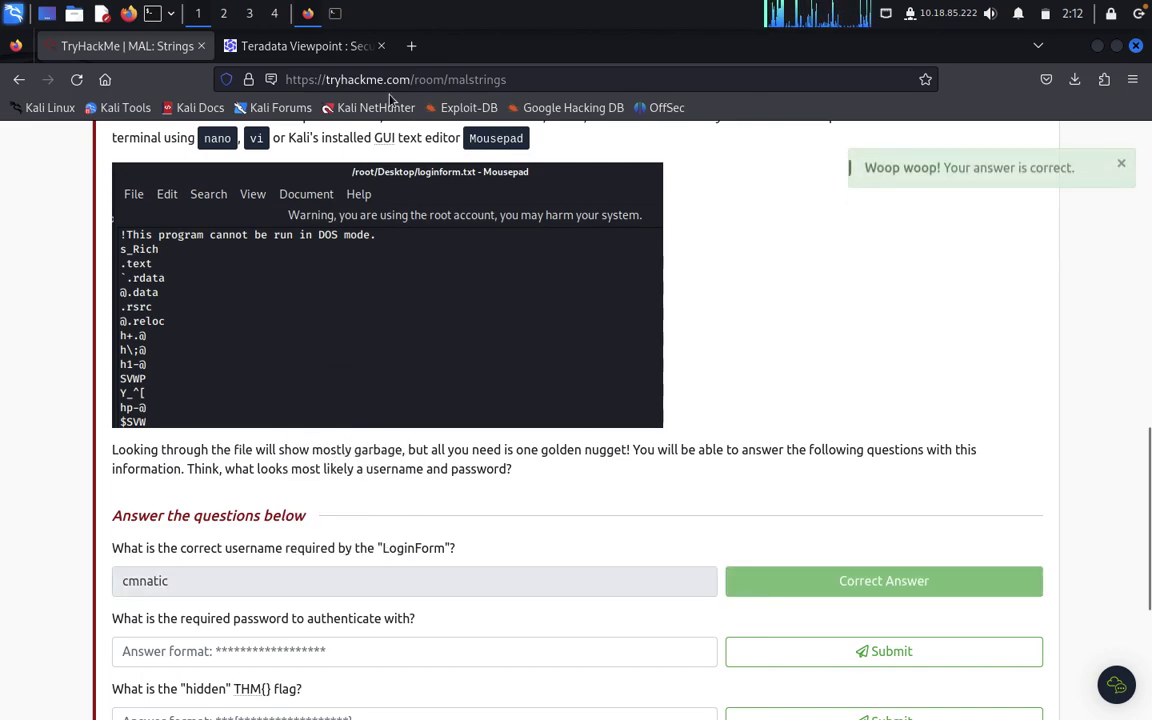
# Copy the password line from the strings output and submit it as the second answer
pyautogui.click(335, 13)
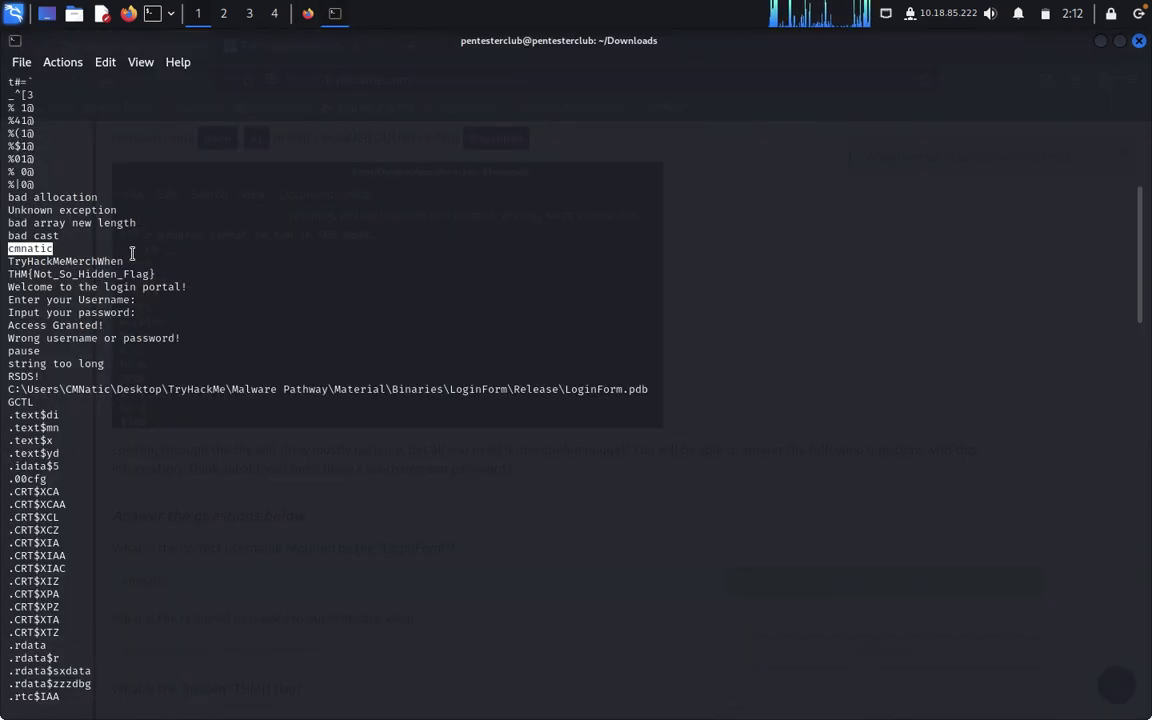
pyautogui.moveTo(128, 260); pyautogui.dragTo(6, 261)
pyautogui.rightClick(67, 260)
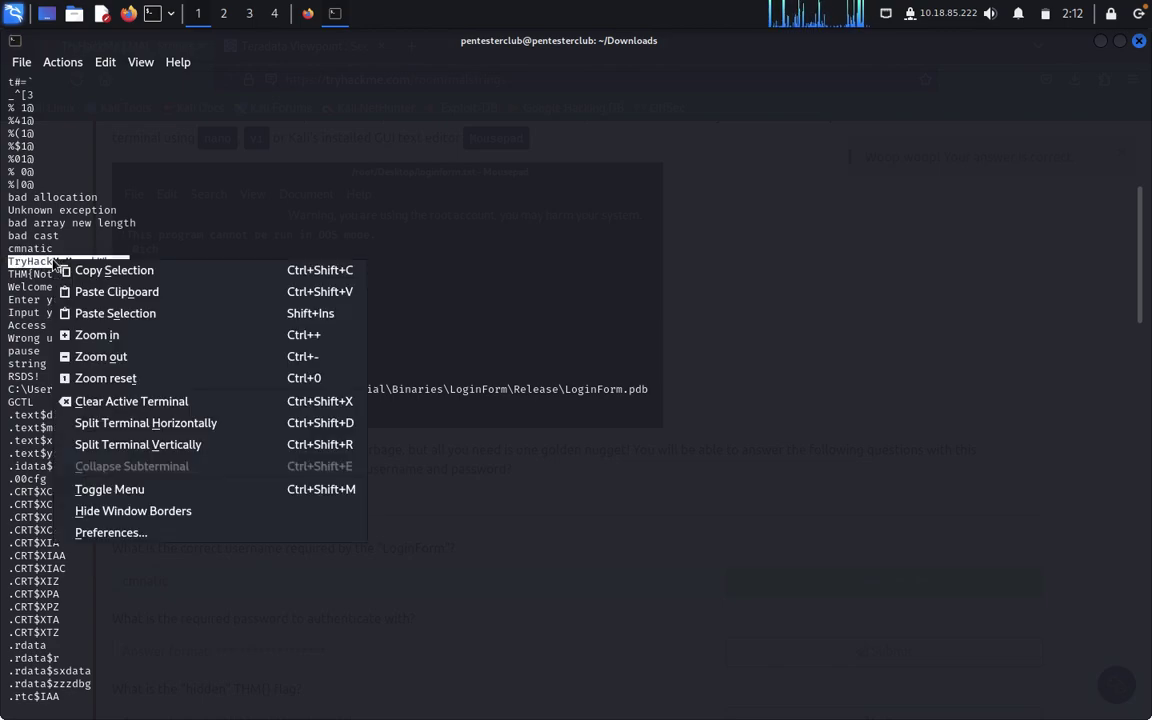
pyautogui.click(110, 269)
pyautogui.click(307, 13)
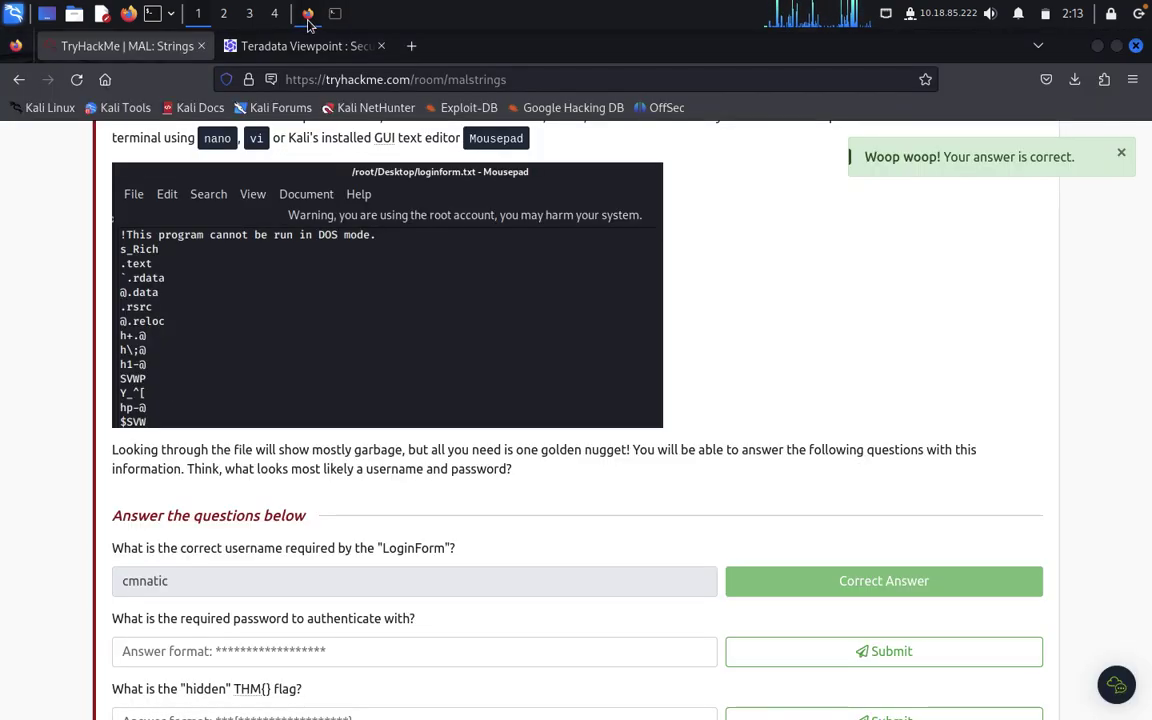
pyautogui.scroll(-2, 164, 627)
pyautogui.scroll(-1, 164, 627)
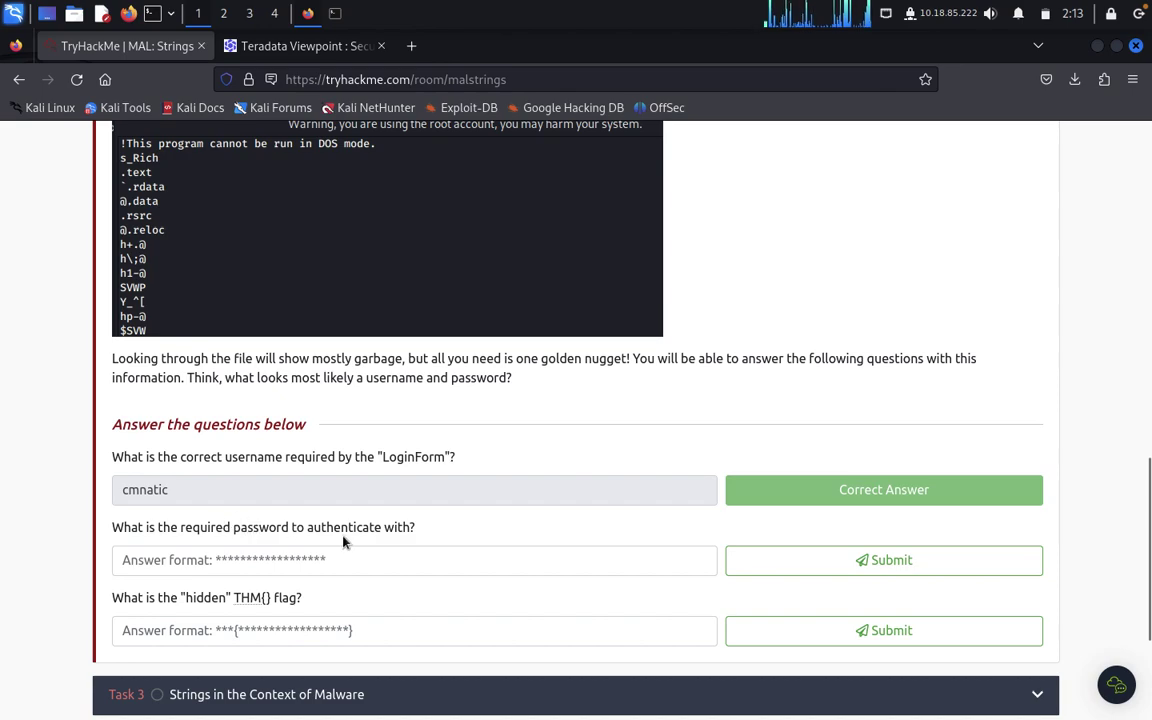
pyautogui.rightClick(217, 559)
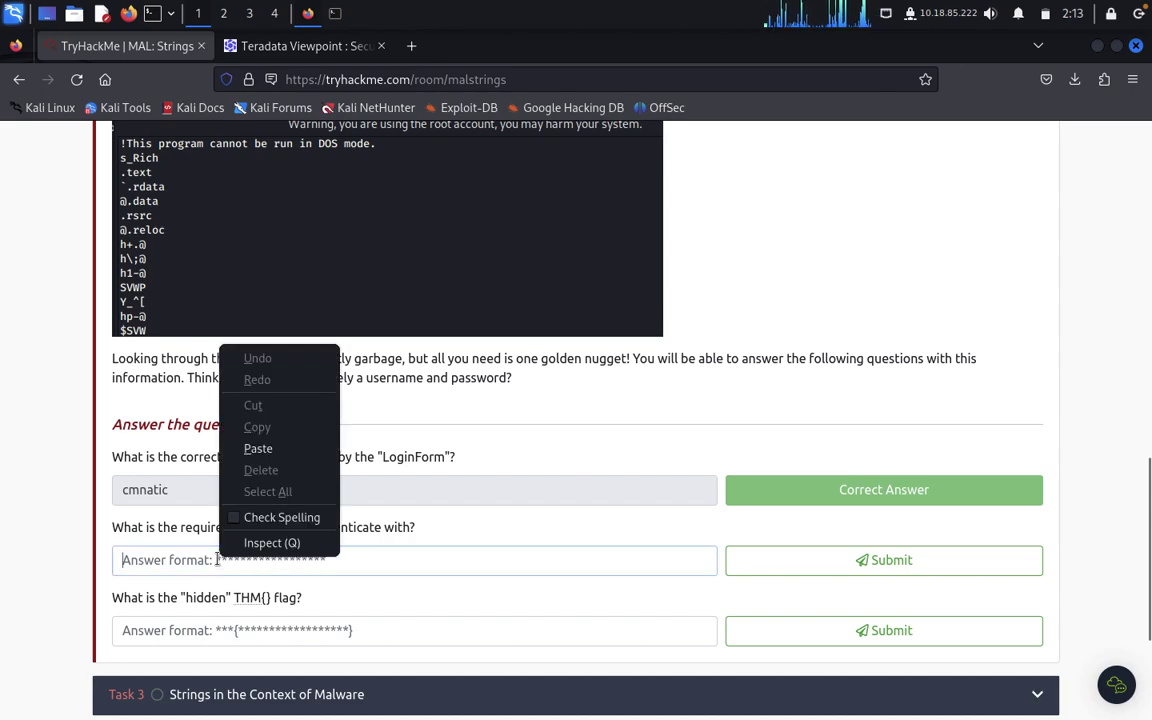
pyautogui.click(266, 449)
pyautogui.press('Return')
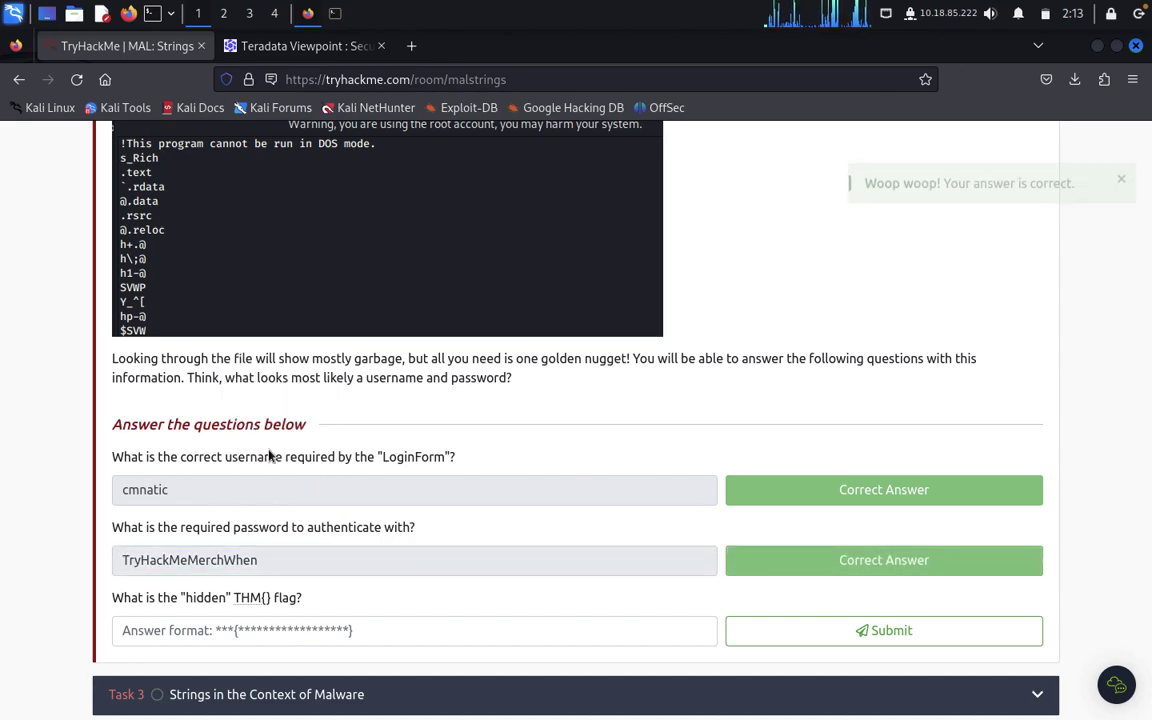
# Copy the hidden THM flag from the output and submit it as the third answer
pyautogui.click(336, 14)
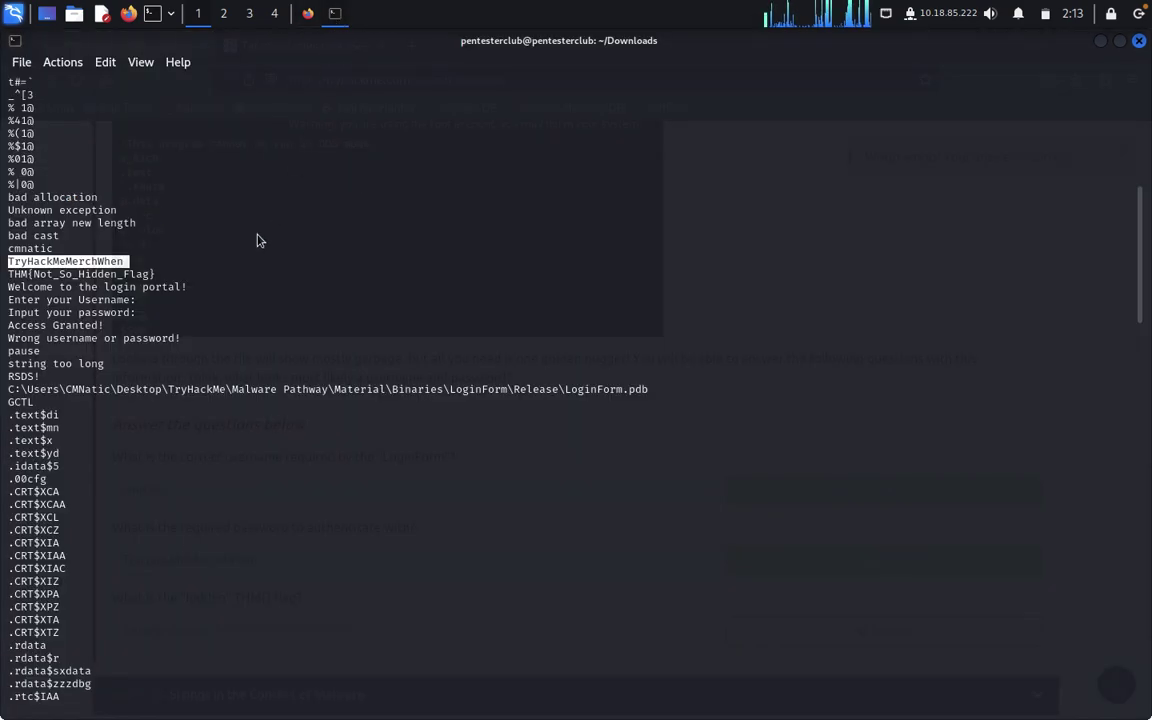
pyautogui.moveTo(160, 272); pyautogui.dragTo(7, 272)
pyautogui.rightClick(36, 273)
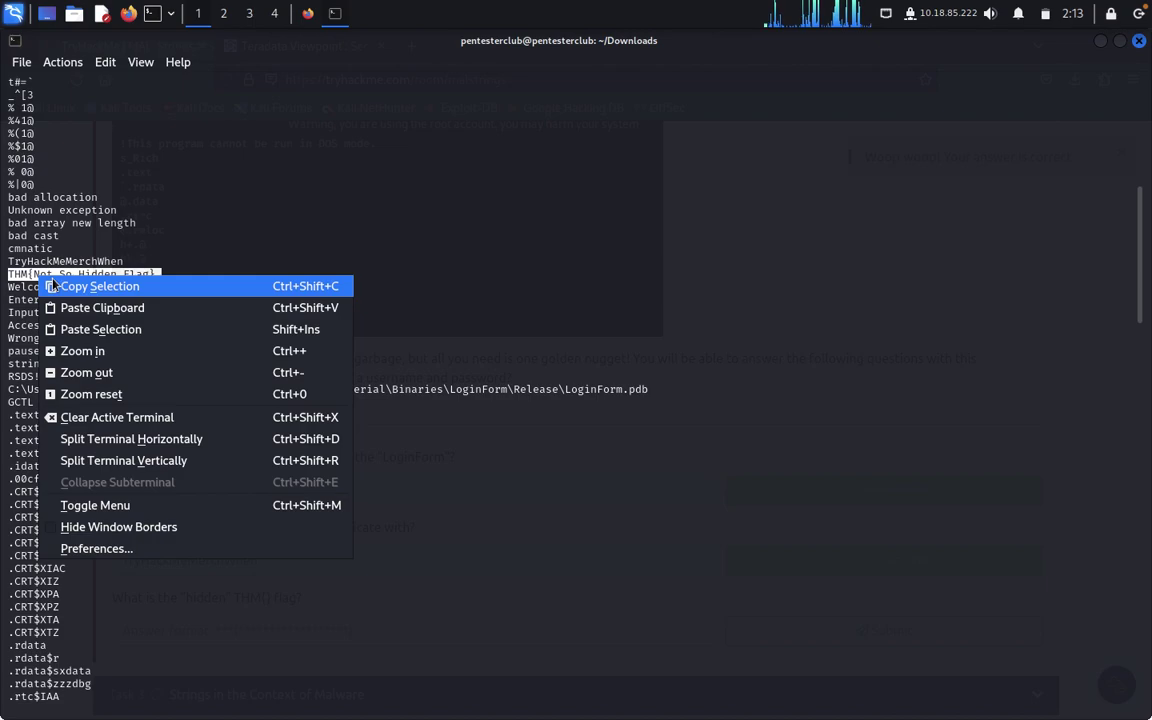
pyautogui.click(95, 285)
pyautogui.click(307, 13)
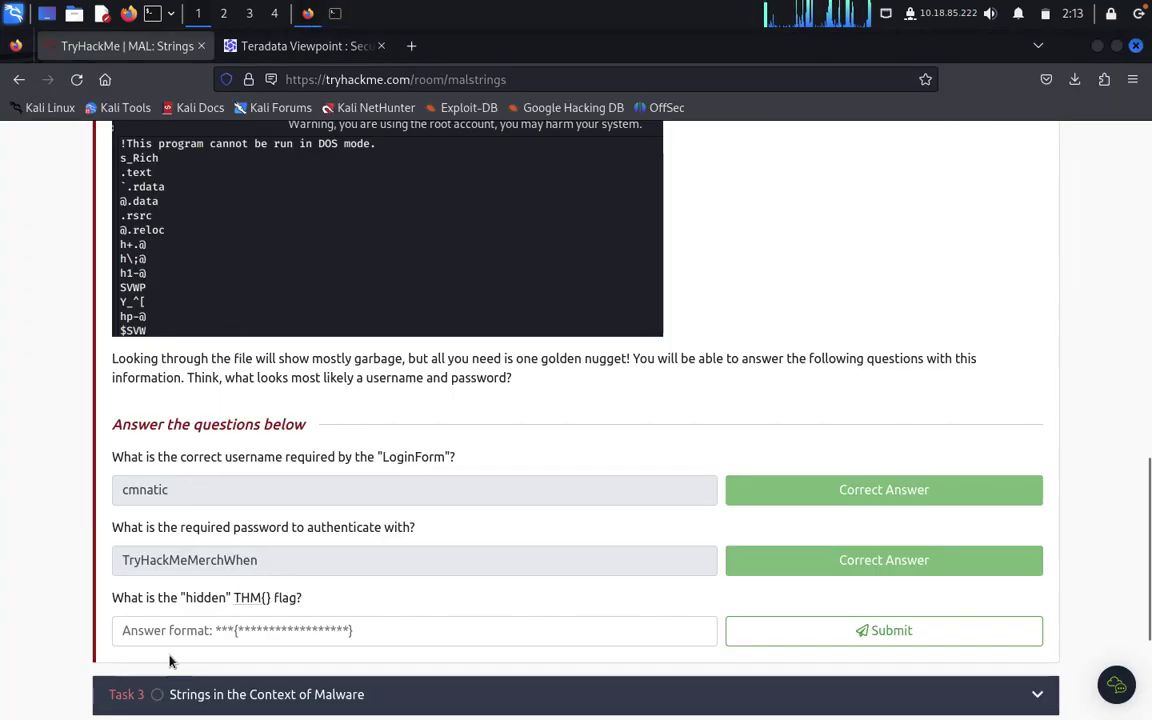
pyautogui.rightClick(162, 622)
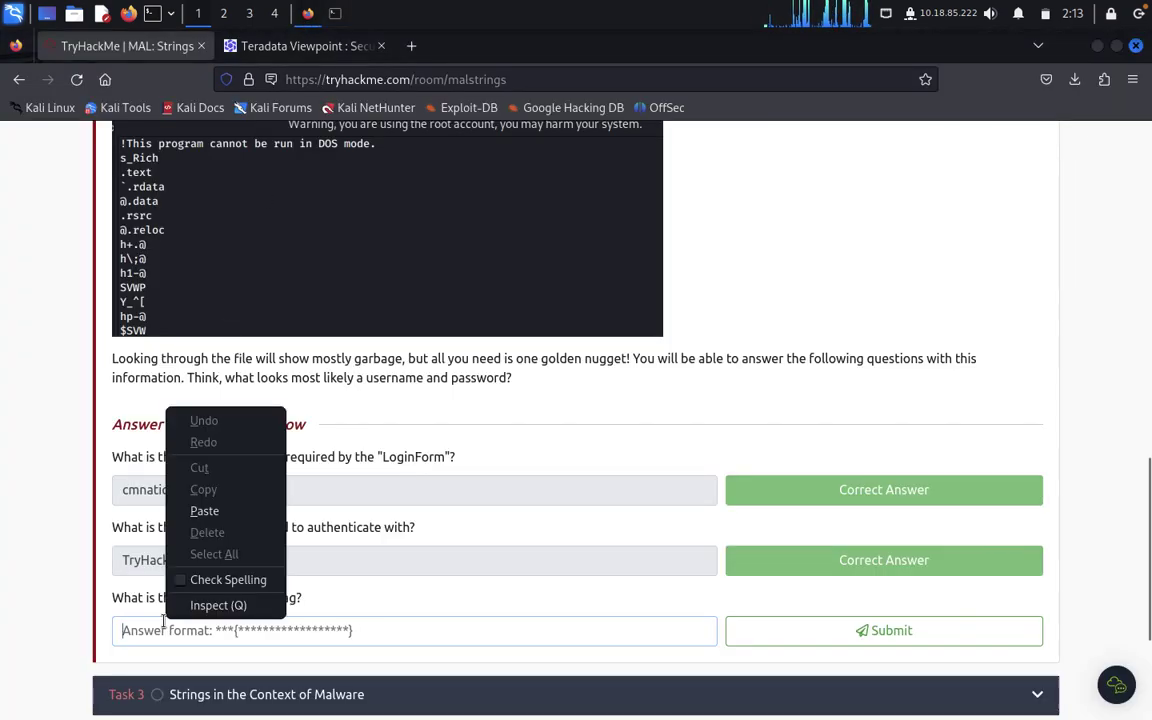
pyautogui.click(208, 511)
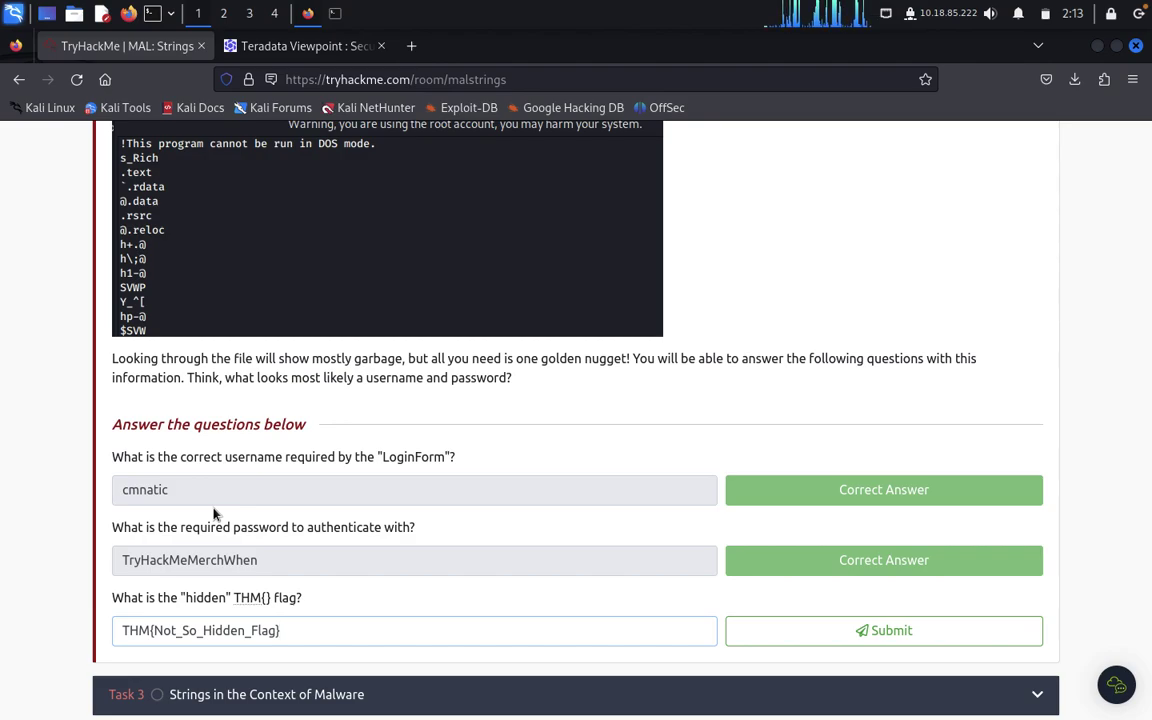
pyautogui.press('Return')
pyautogui.scroll(-3, 262, 524)
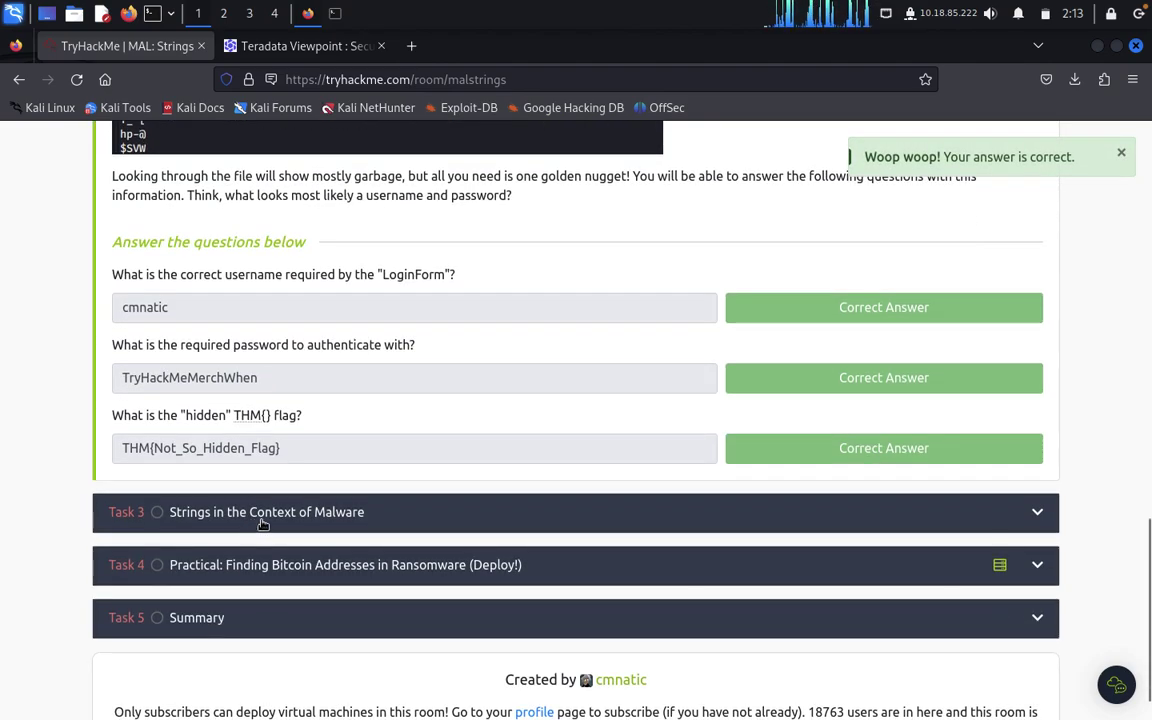
# Expand Task 3 and submit 'Command and Control' as the botnet server answer
pyautogui.click(262, 524)
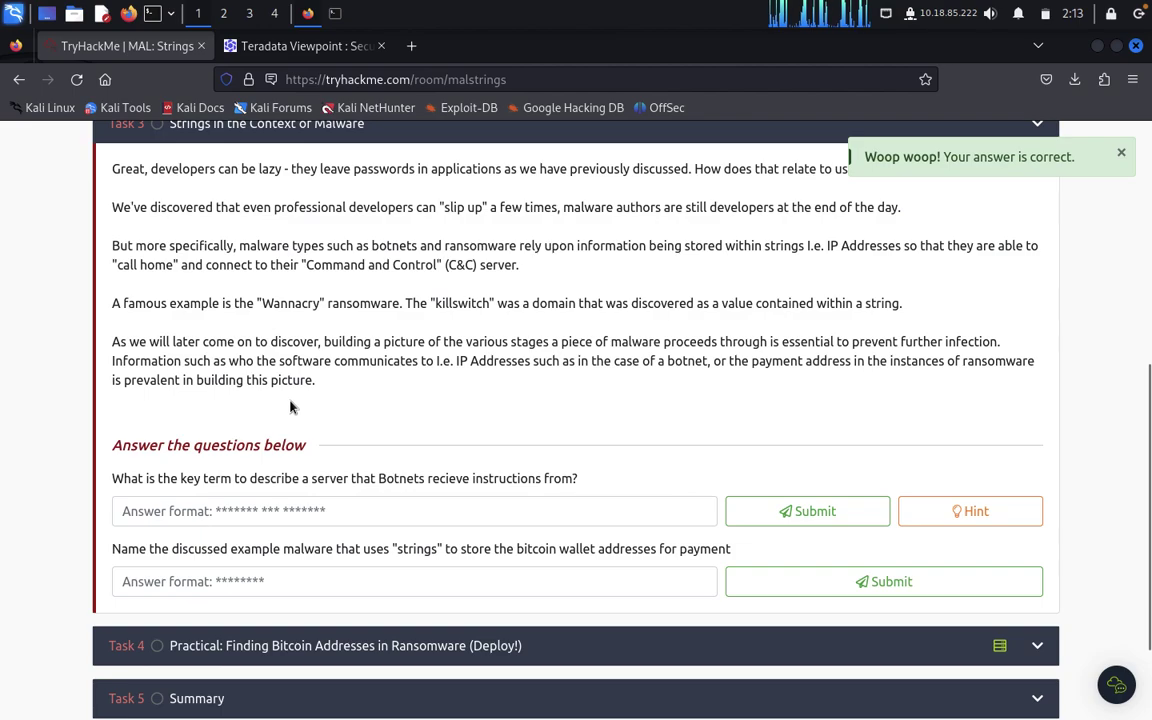
pyautogui.scroll(3, 291, 405)
pyautogui.scroll(-1, 291, 405)
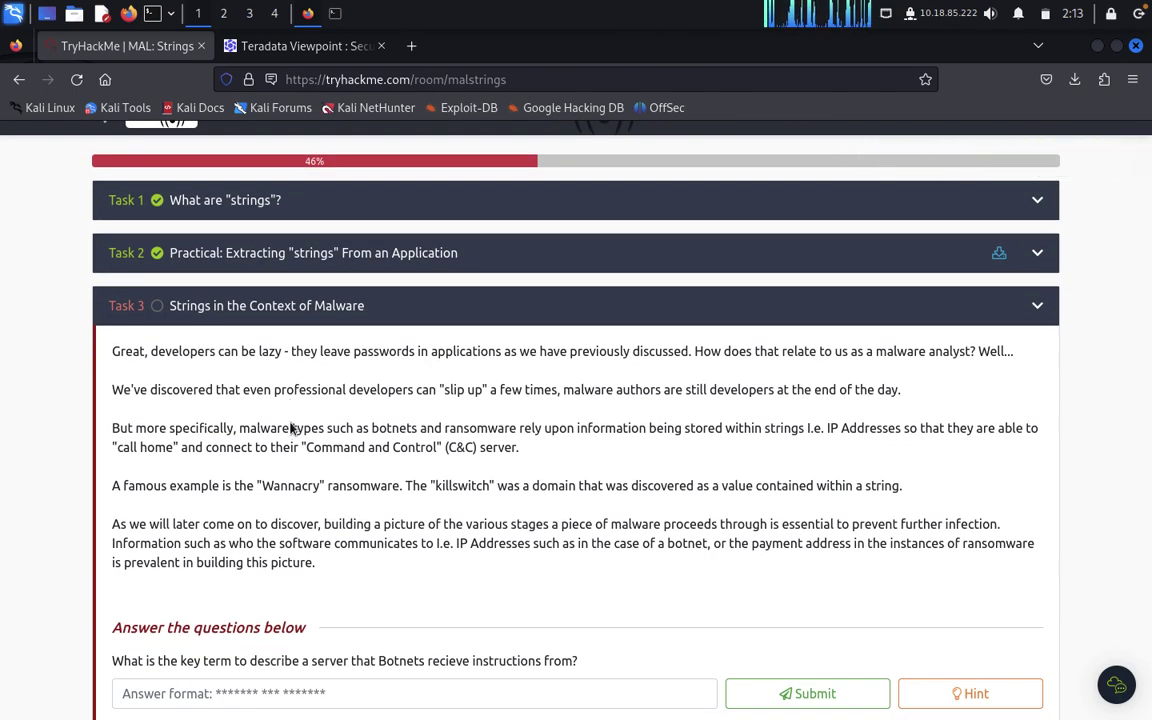
pyautogui.moveTo(306, 447); pyautogui.dragTo(428, 448)
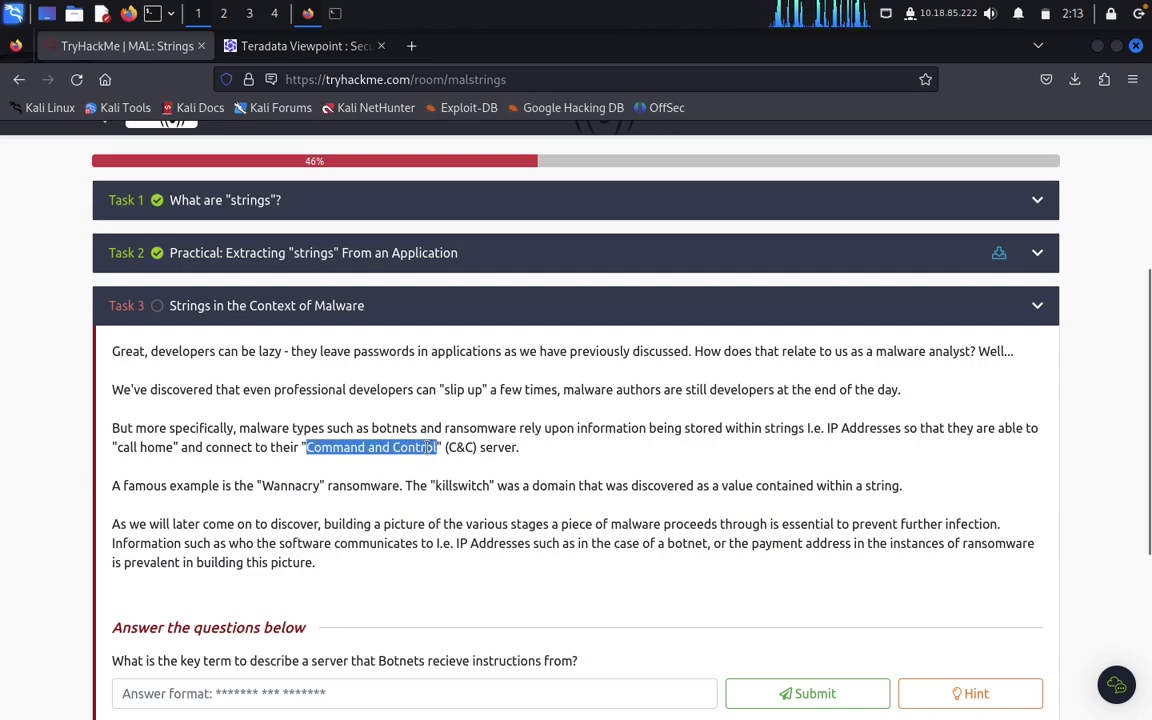
pyautogui.rightClick(432, 447)
pyautogui.click(468, 463)
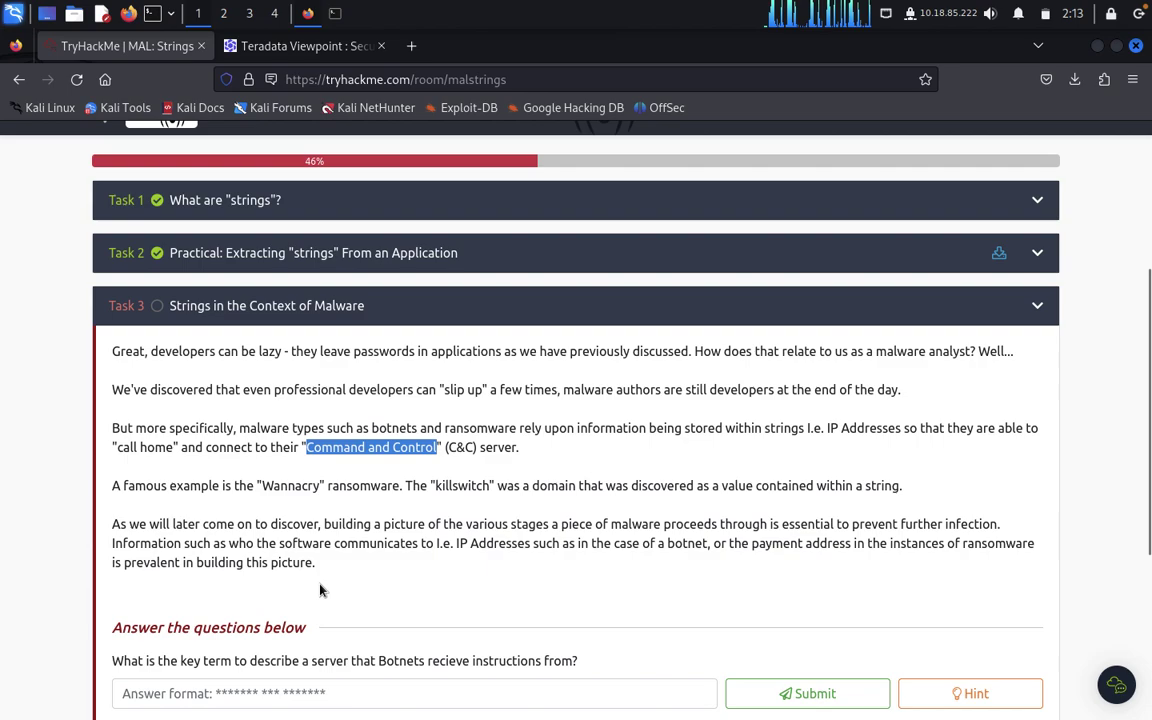
pyautogui.scroll(-3, 320, 590)
pyautogui.click(188, 382)
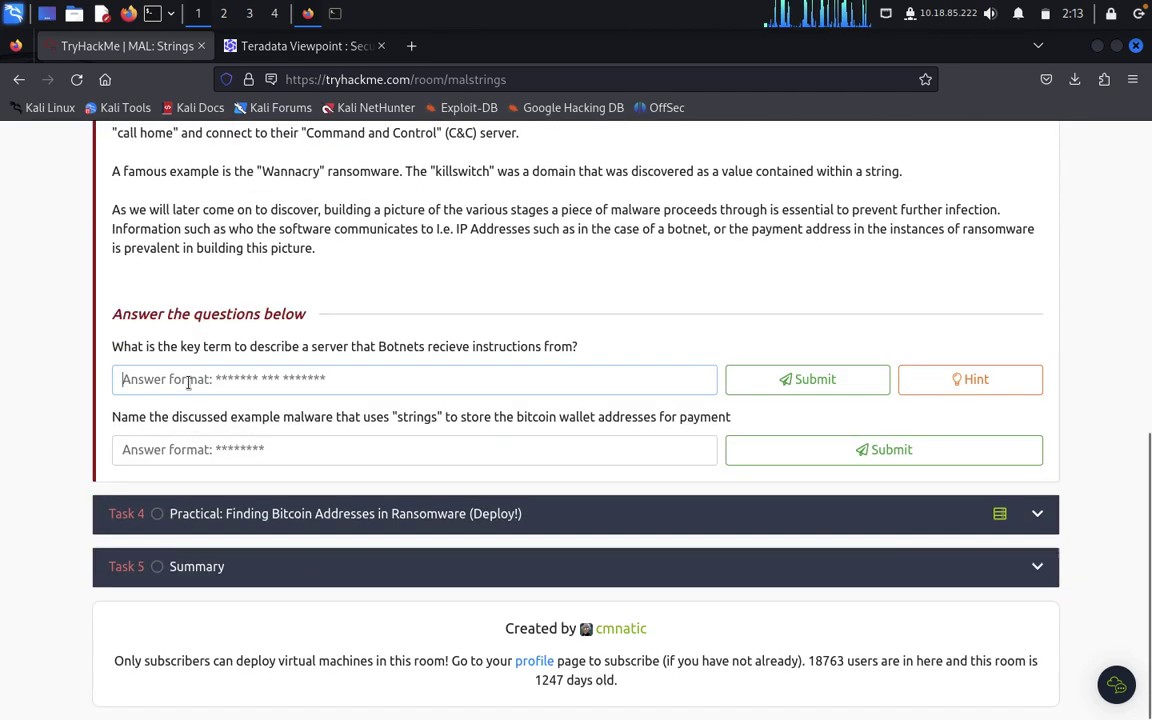
pyautogui.rightClick(188, 382)
pyautogui.click(230, 489)
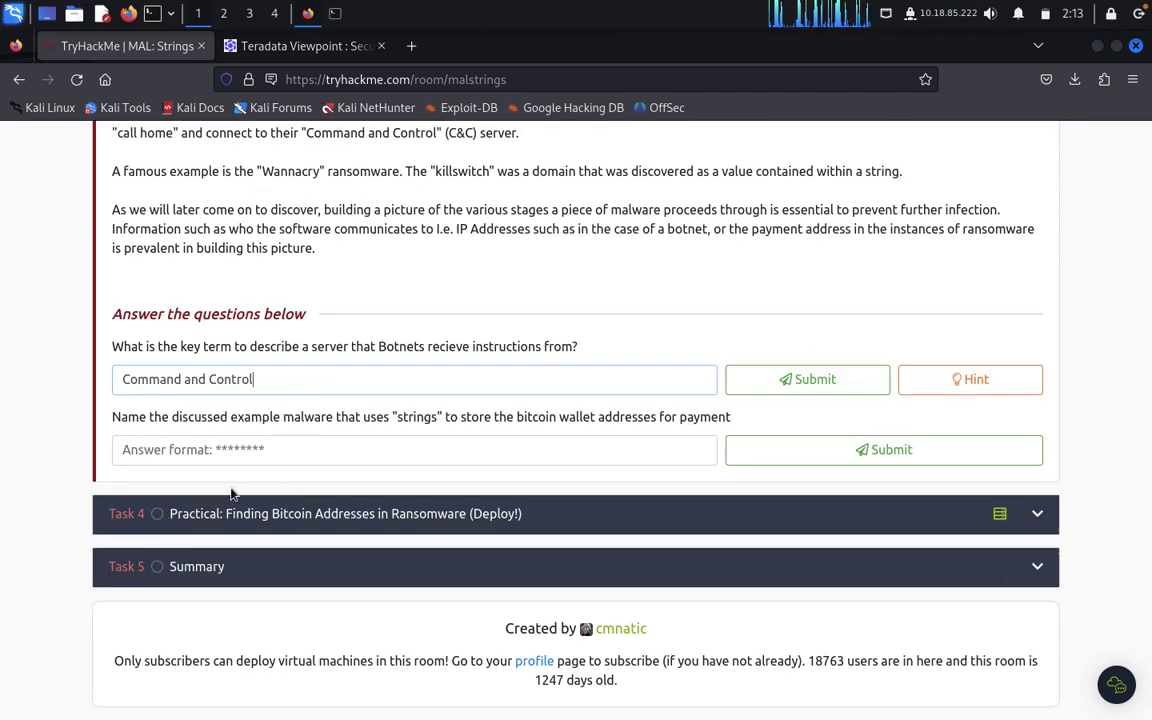
pyautogui.press('Return')
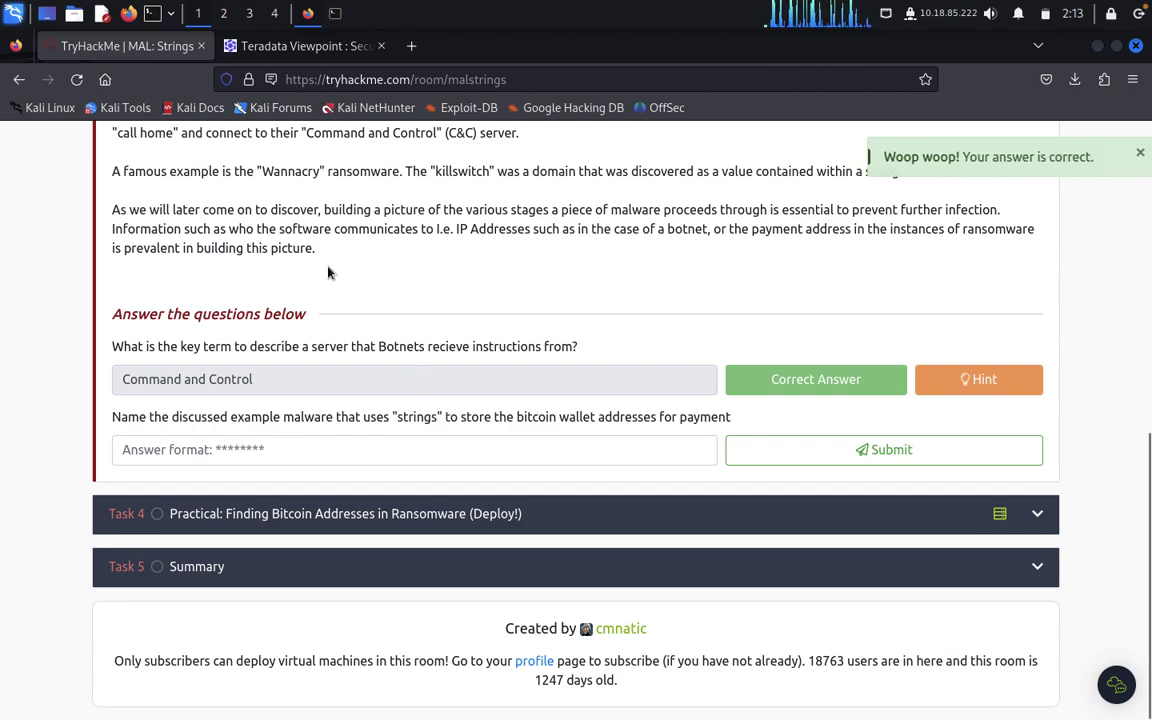
# Submit 'Wannacry' as the malware name and expand the Task 4 Bitcoin section
pyautogui.doubleClick(289, 171)
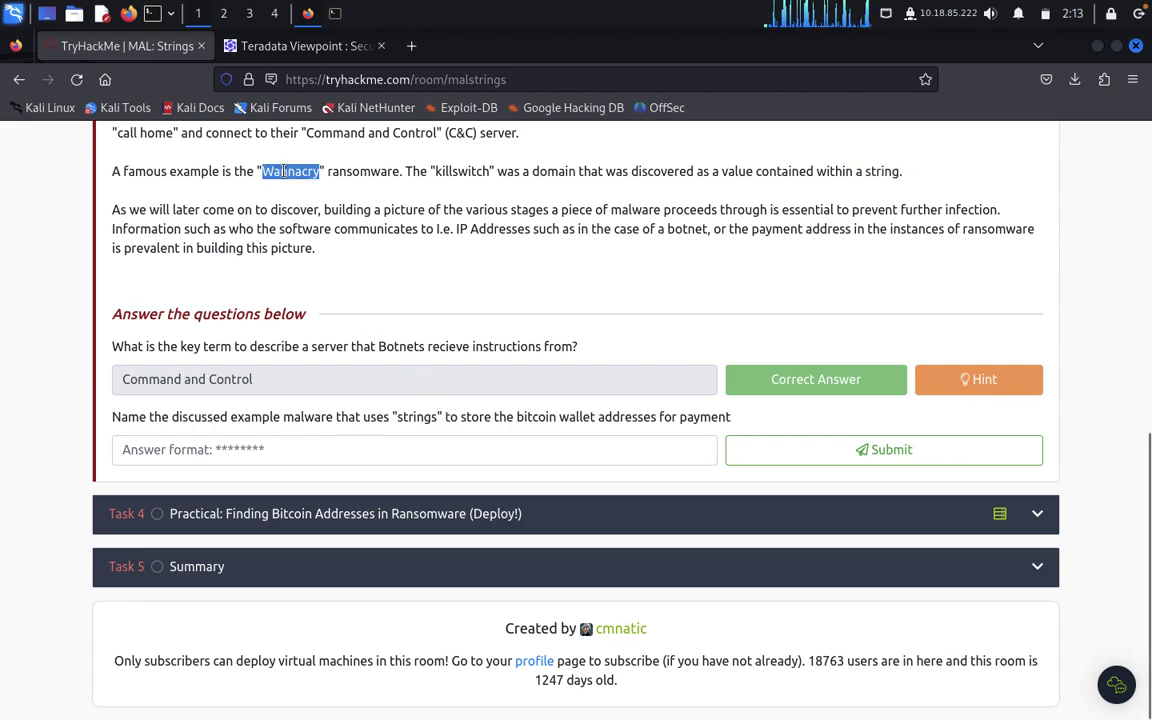
pyautogui.rightClick(289, 173)
pyautogui.click(312, 188)
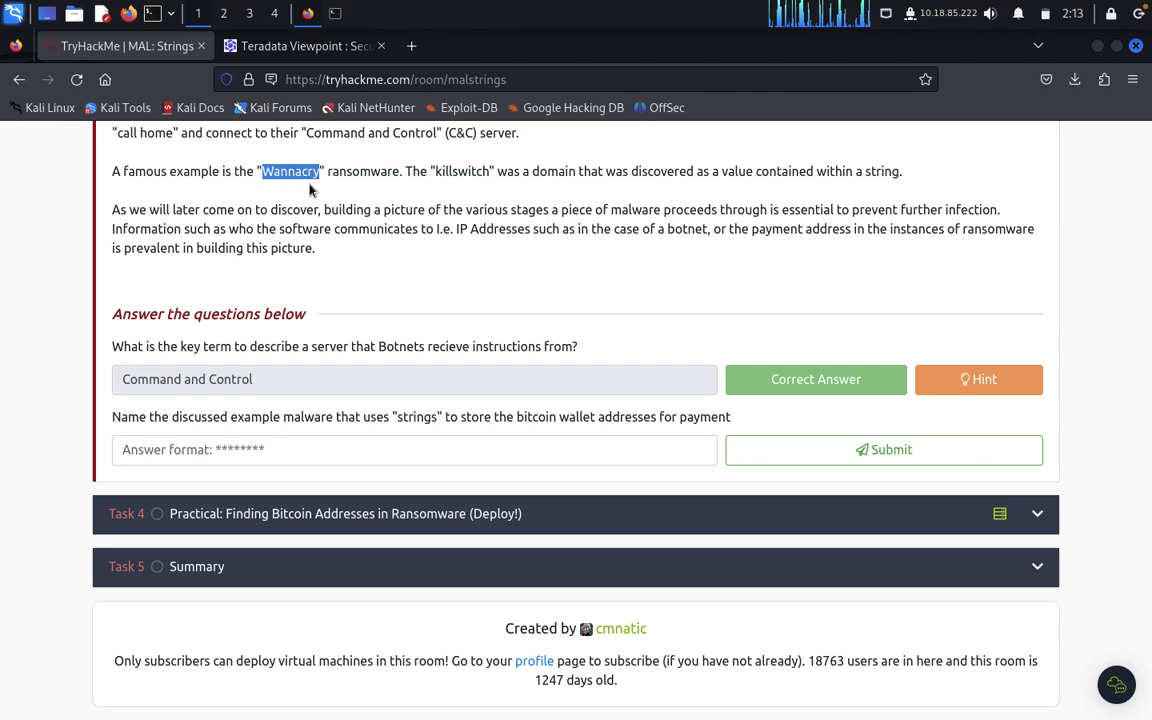
pyautogui.click(186, 446)
pyautogui.rightClick(191, 450)
pyautogui.click(228, 551)
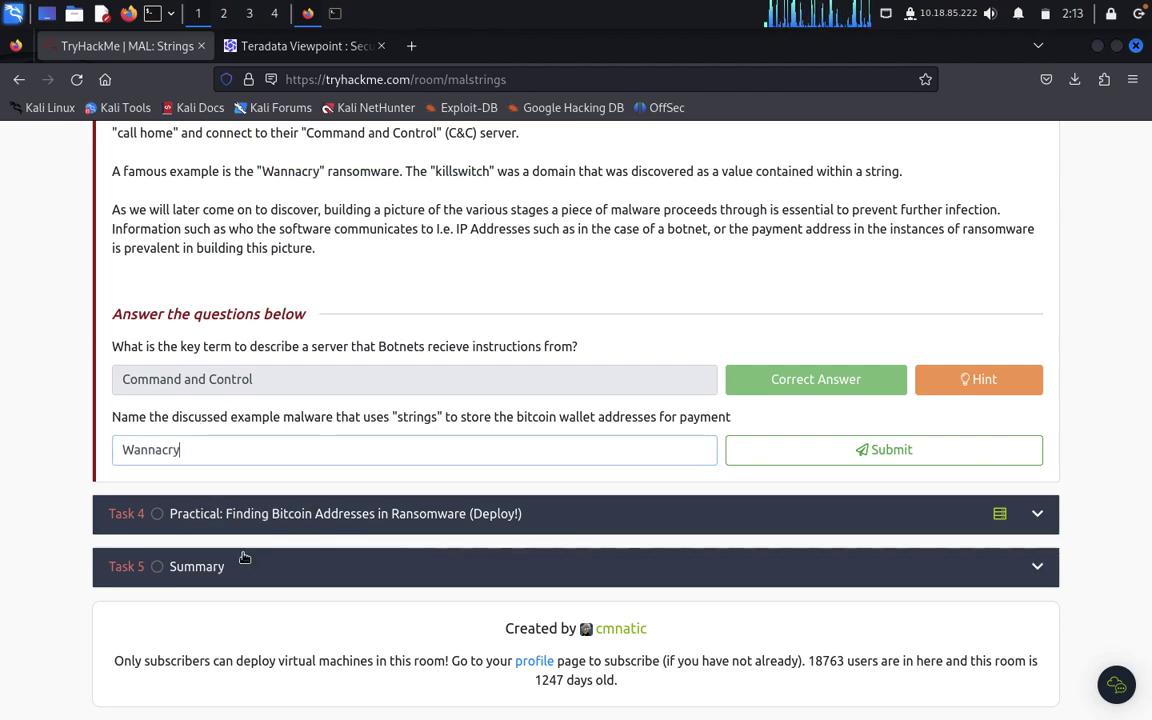
pyautogui.press('Return')
pyautogui.click(245, 515)
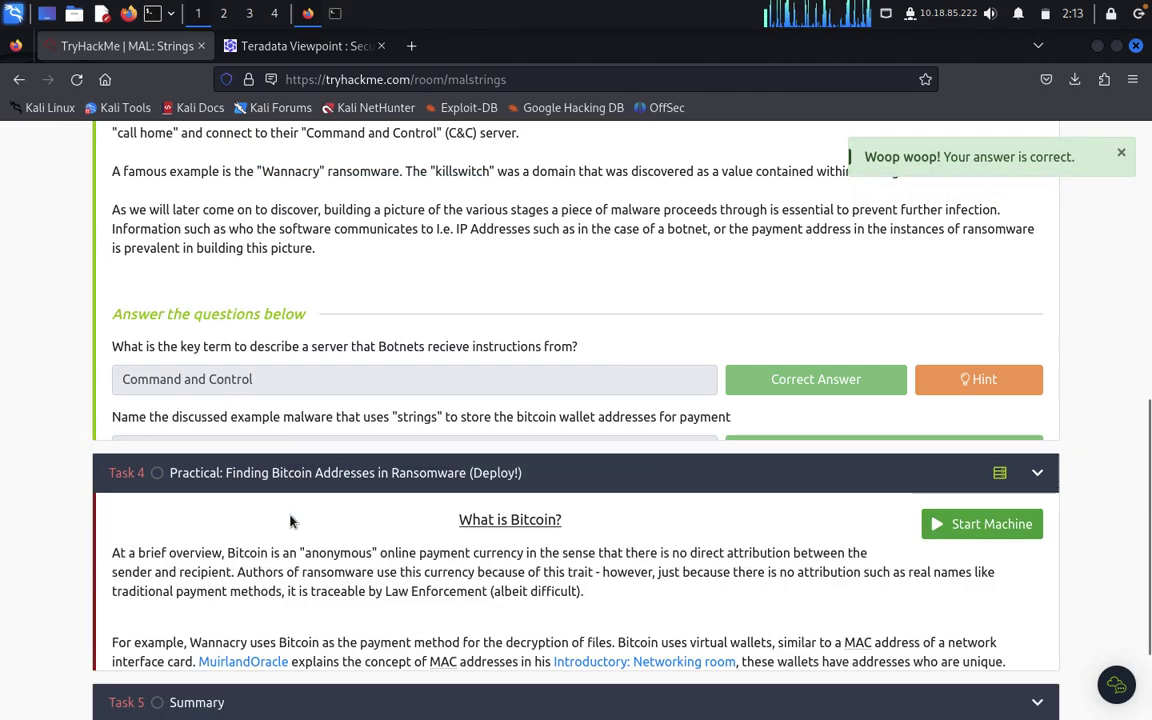
# Start the Task 4 virtual machine
pyautogui.scroll(-5, 514, 368)
pyautogui.scroll(1, 515, 370)
pyautogui.scroll(3, 515, 370)
pyautogui.click(975, 462)
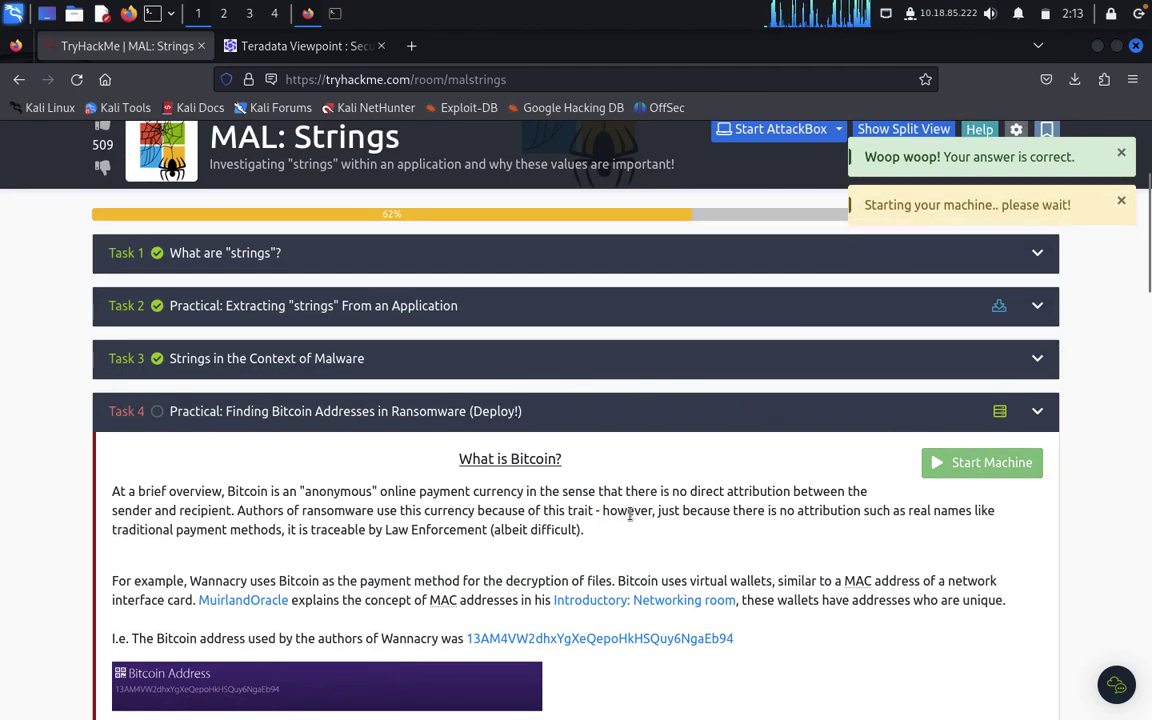
# Close the Teradata Viewpoint tab and open the Wannacry Bitcoin address page in a new tab
pyautogui.click(381, 47)
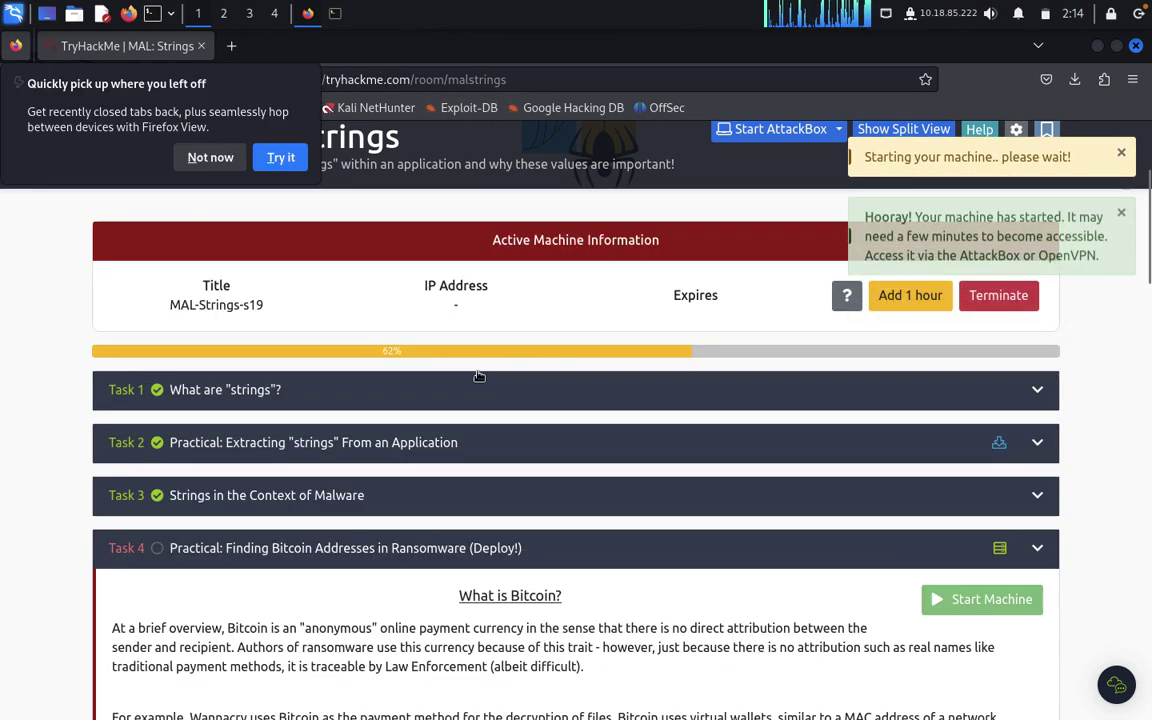
pyautogui.scroll(-5, 522, 648)
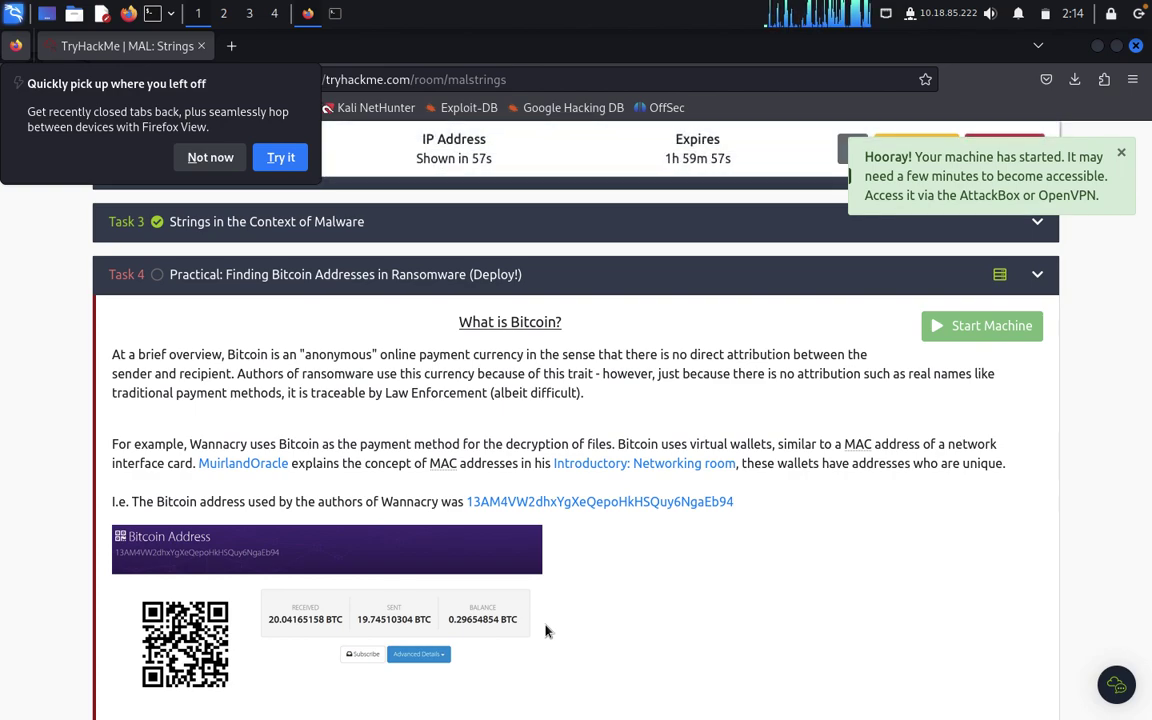
pyautogui.rightClick(499, 508)
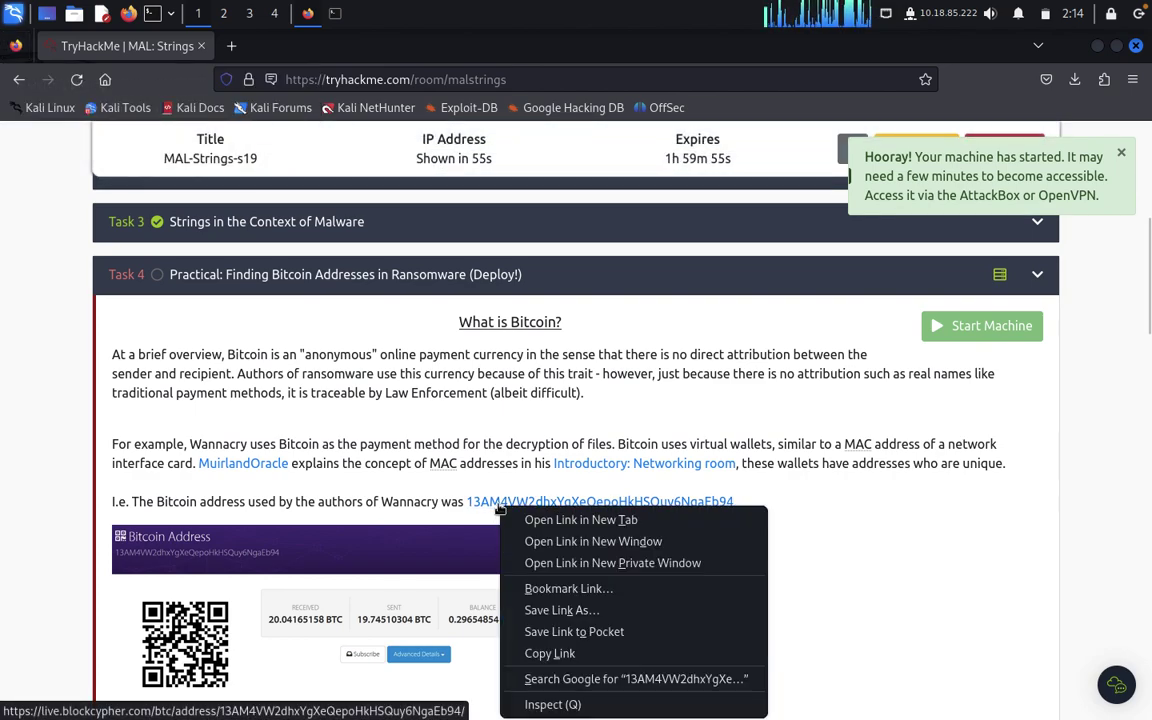
pyautogui.click(520, 518)
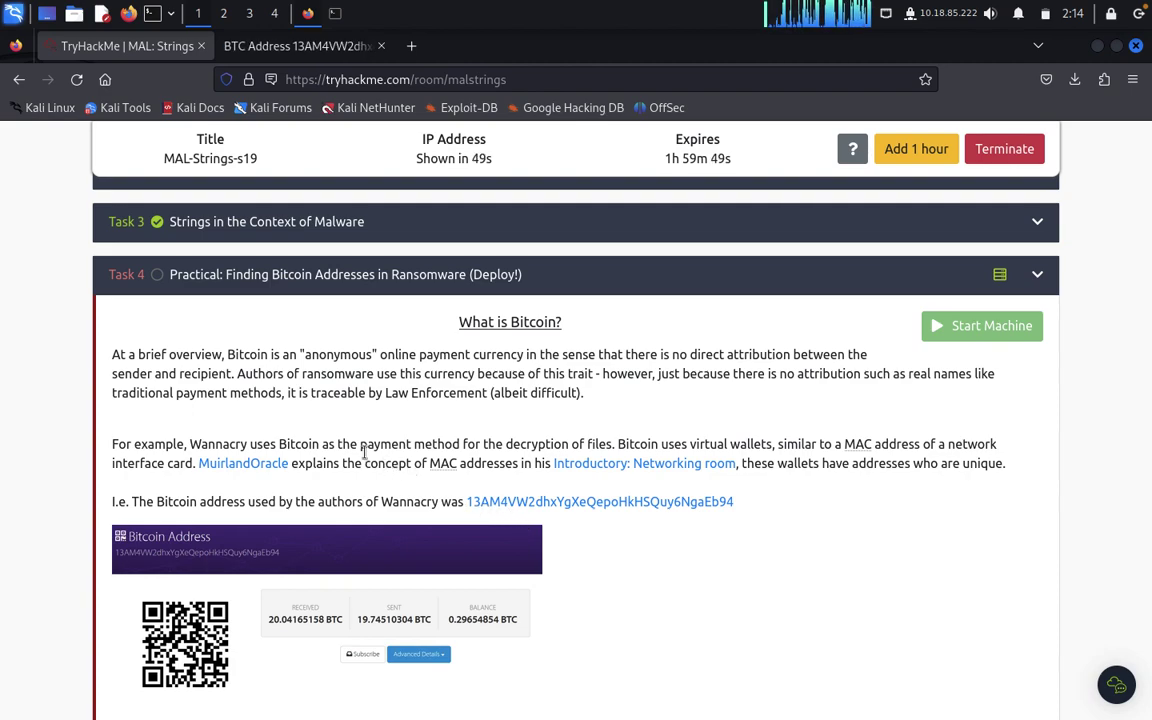
pyautogui.scroll(-5, 364, 452)
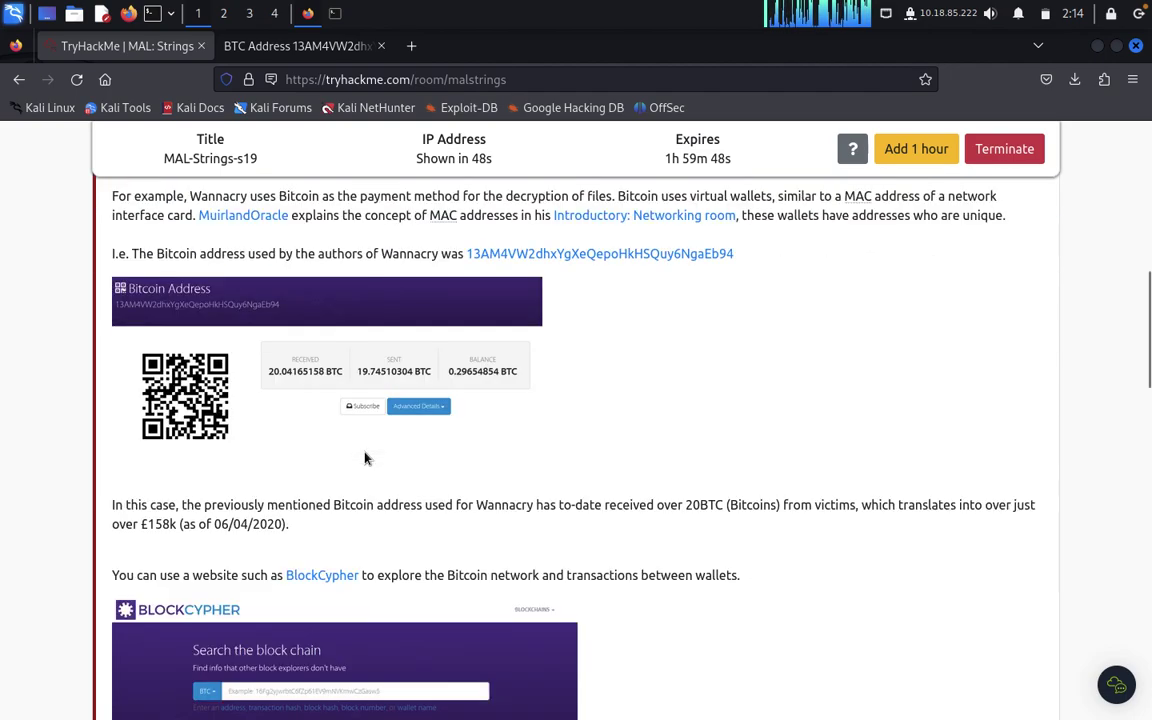
pyautogui.scroll(-7, 364, 458)
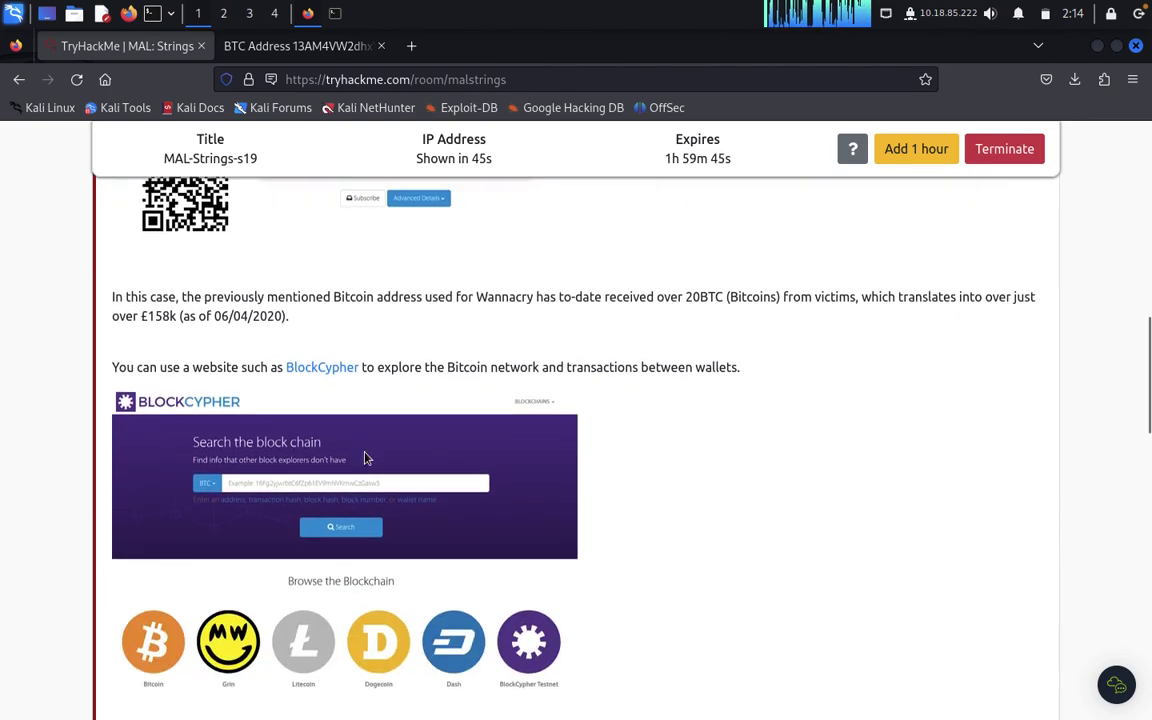
pyautogui.scroll(-5, 365, 458)
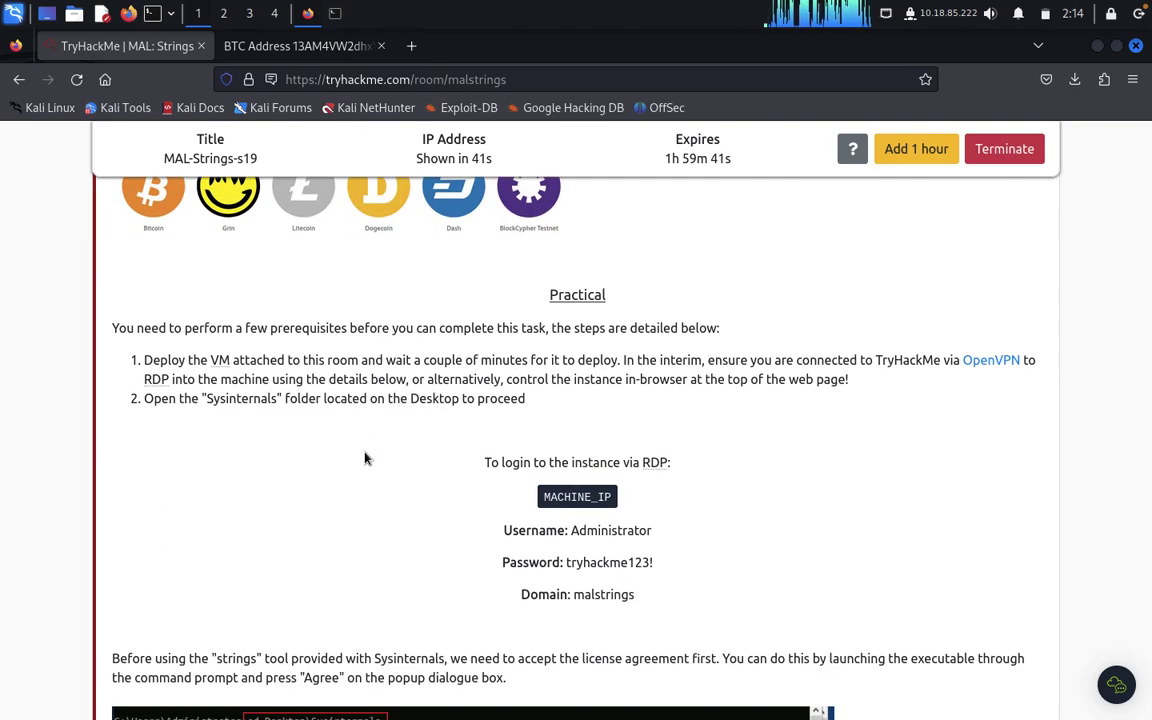
pyautogui.scroll(-5, 364, 458)
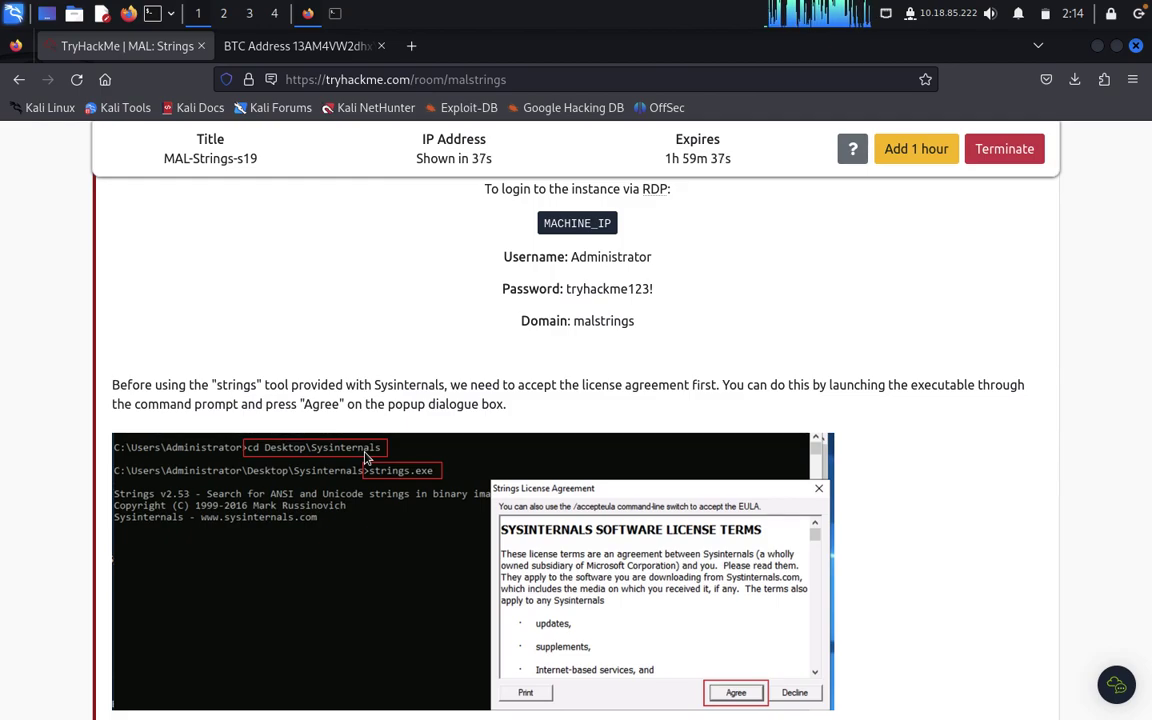
pyautogui.scroll(-10, 365, 458)
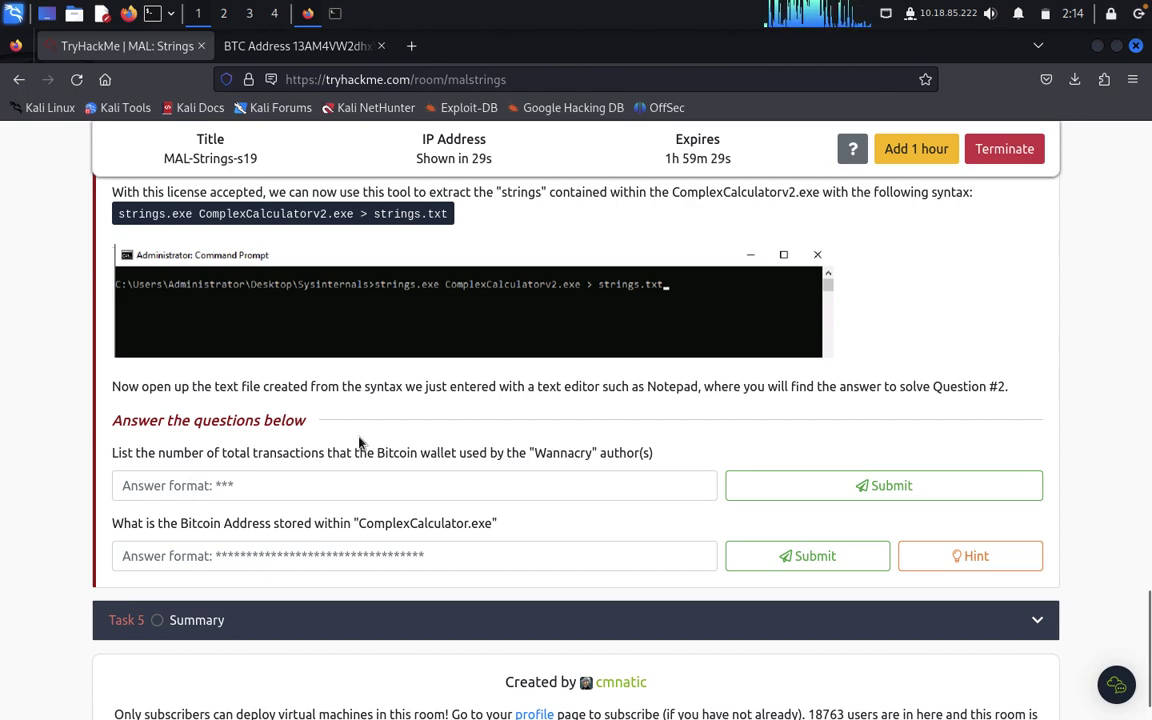
# Read the wallet's 143 transactions on BlockCypher and submit 143 as the transaction count
pyautogui.click(276, 47)
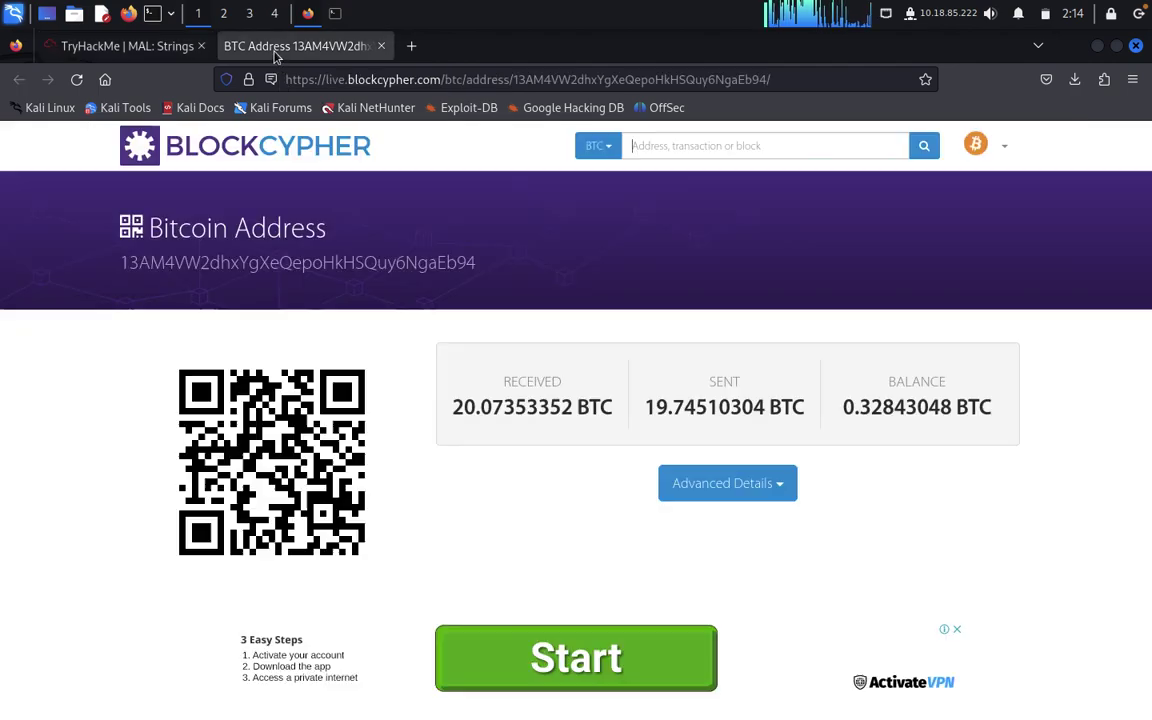
pyautogui.scroll(-5, 447, 509)
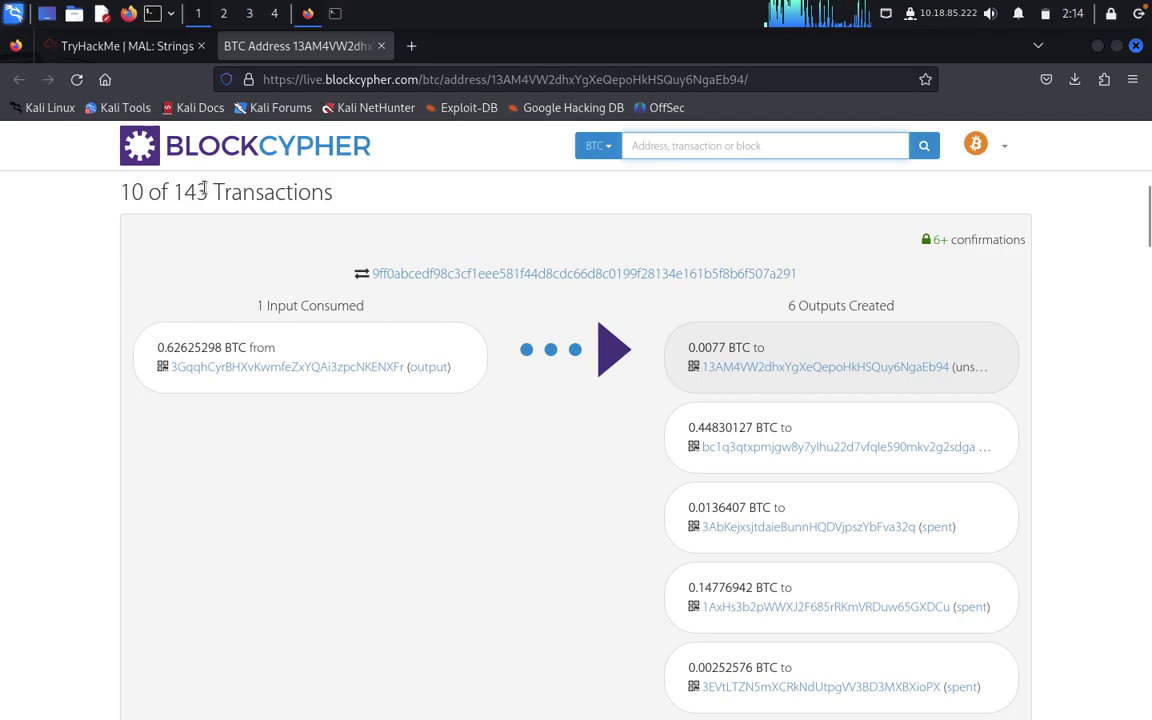
pyautogui.click(128, 46)
pyautogui.click(218, 490)
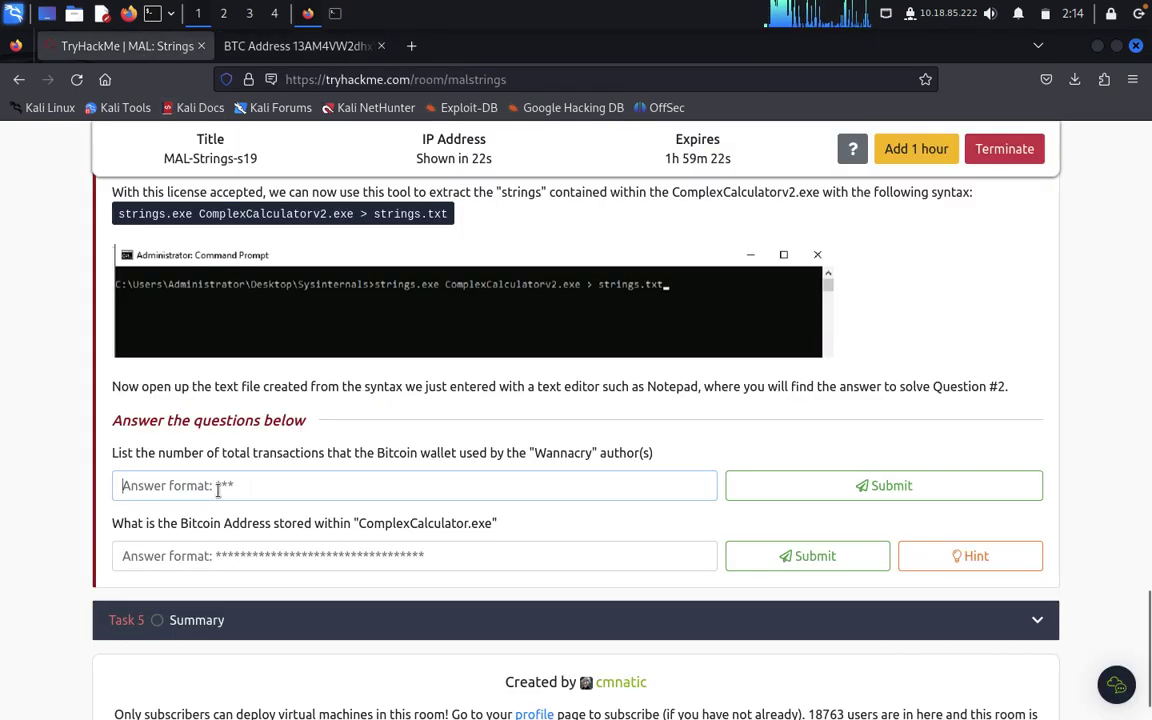
pyautogui.write('143')
pyautogui.press('Return')
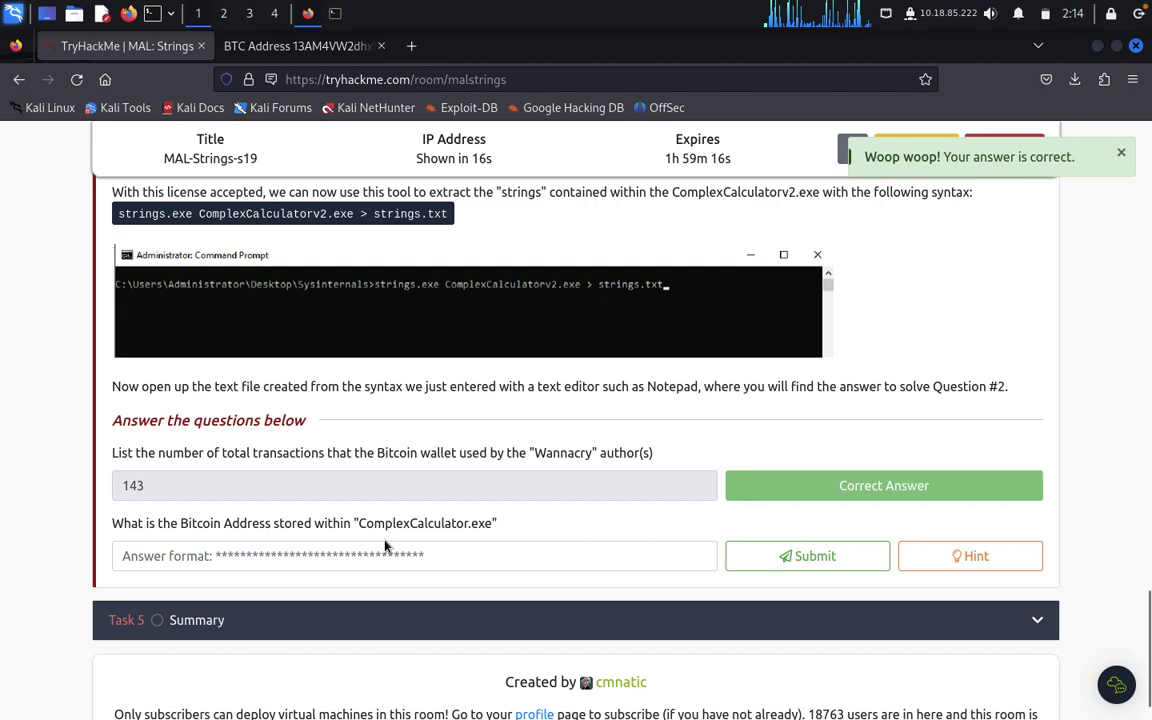
# Scroll through the Task 4 instructions until the machine IP 10.10.136.57 appears
pyautogui.scroll(5, 390, 545)
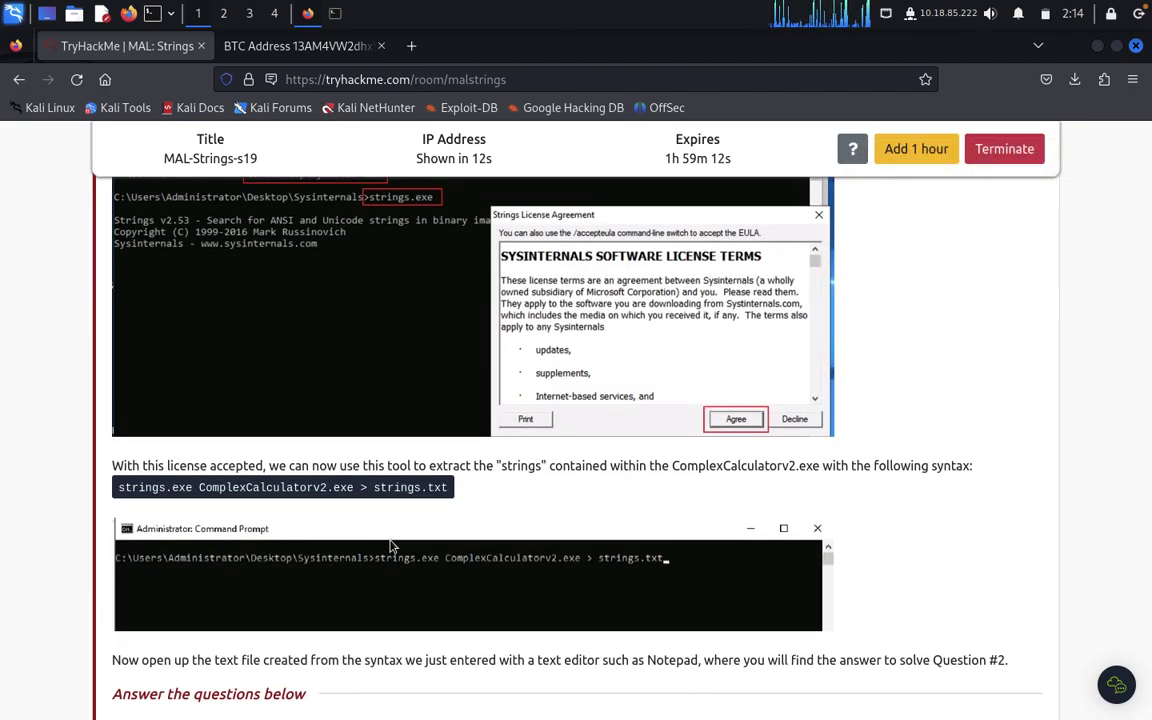
pyautogui.scroll(-6, 436, 505)
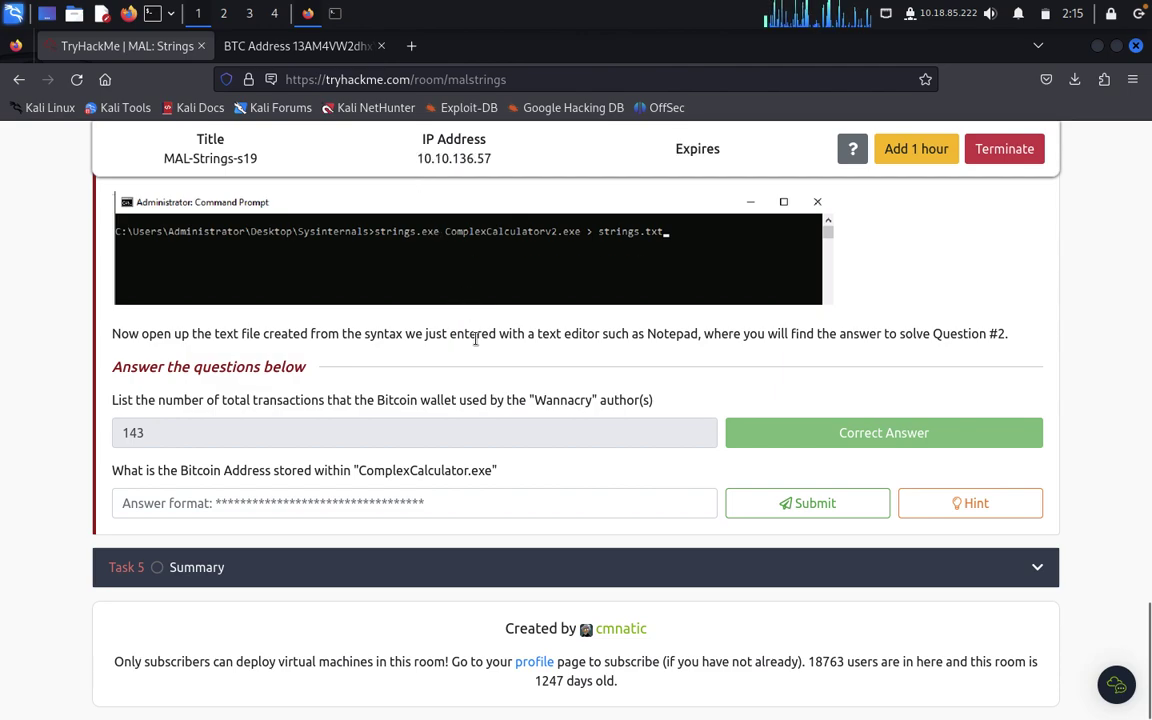
pyautogui.scroll(5, 475, 340)
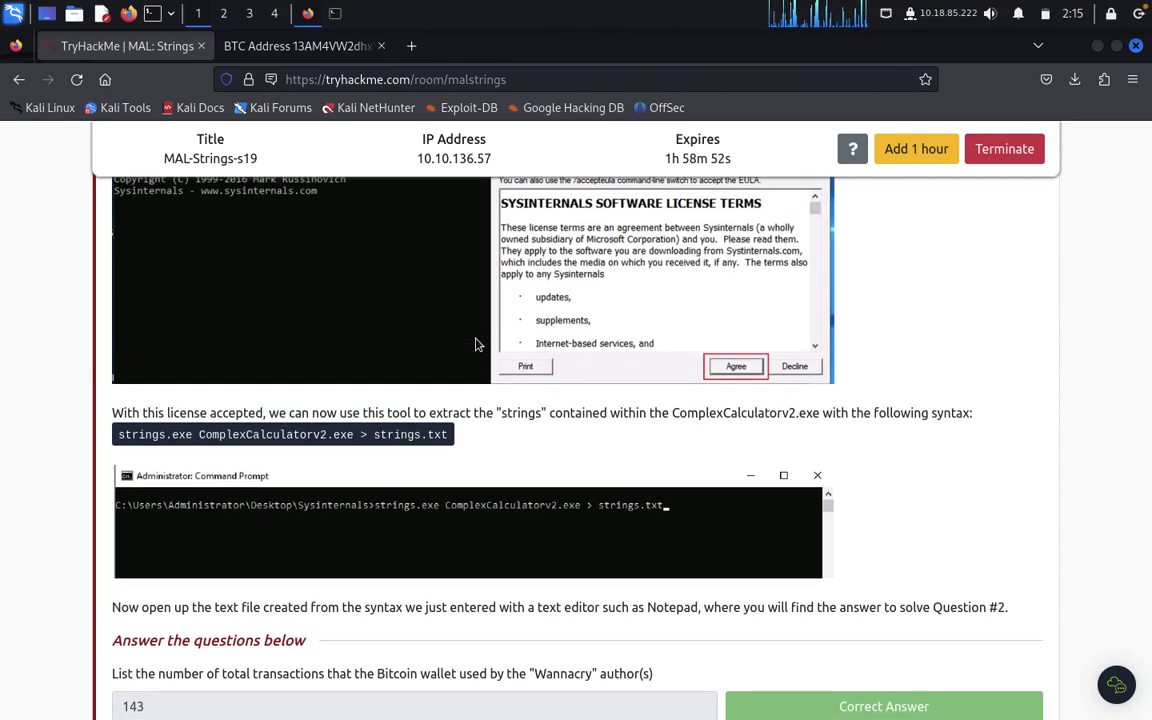
# Recall the earlier xfreerdp command and start retyping its target IP toward 10.10.136.57
pyautogui.click(335, 13)
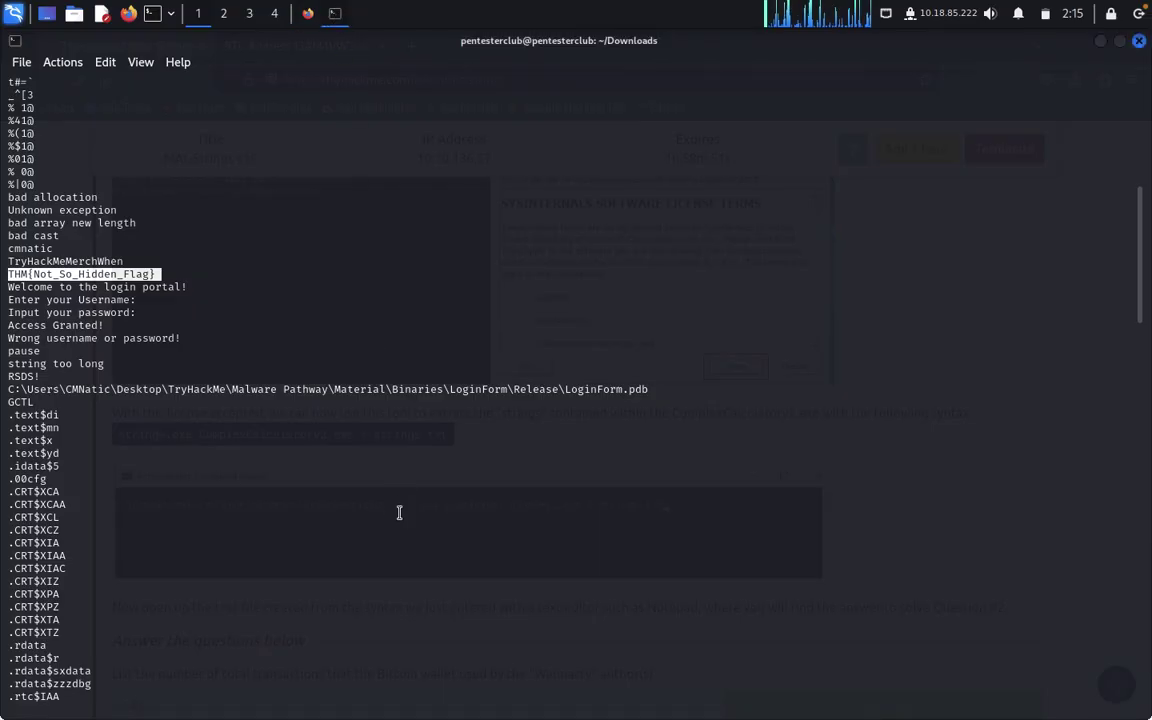
pyautogui.write('x')
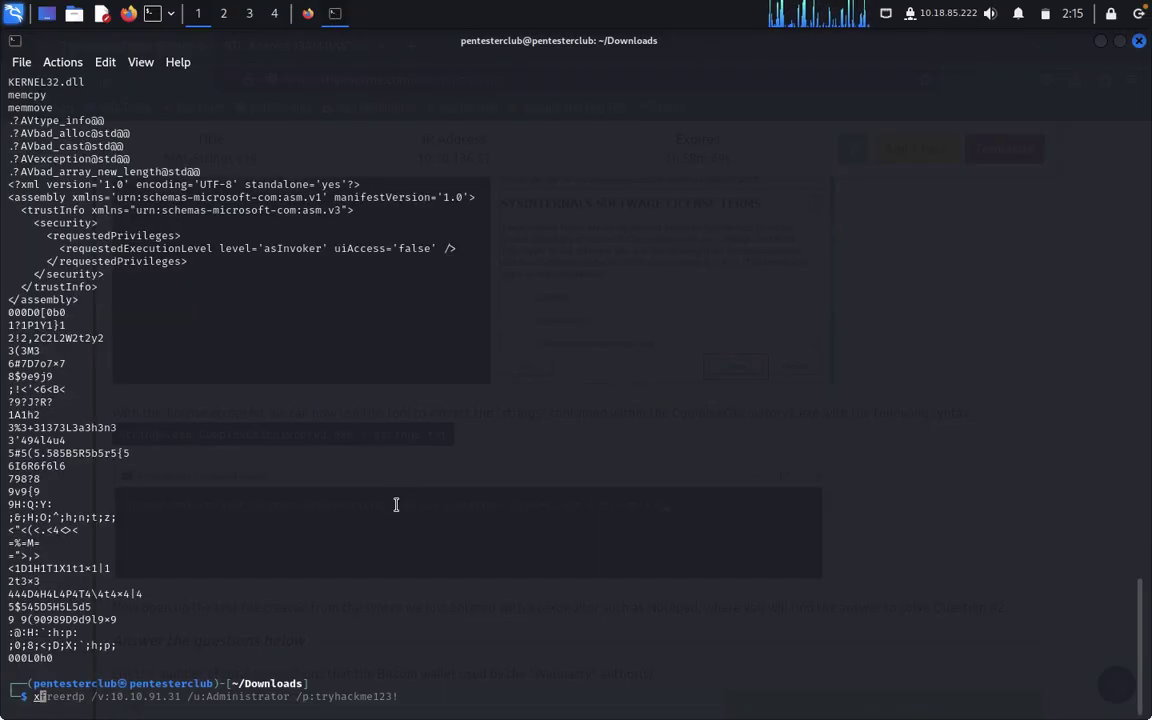
pyautogui.press('Right')
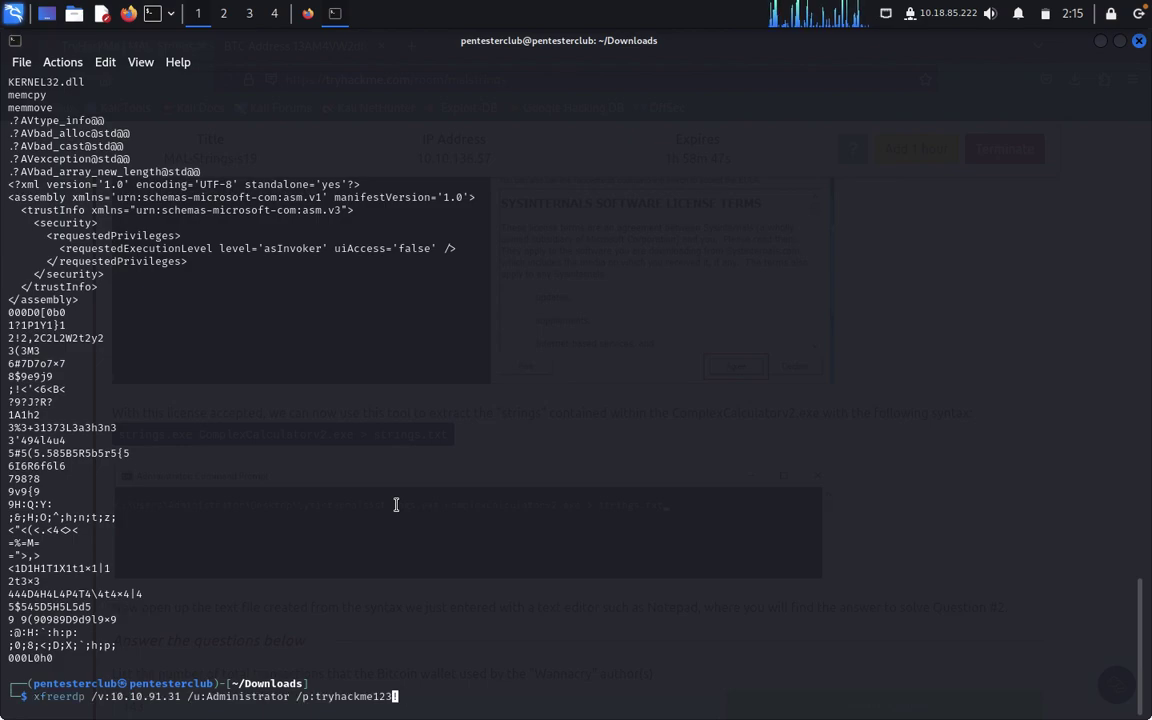
pyautogui.press('Left')
pyautogui.press('Left')
pyautogui.press('Left')
pyautogui.press('Left')
pyautogui.press('Left')
pyautogui.press('Left')
pyautogui.press('Left')
pyautogui.press('Left')
pyautogui.press('Left')
pyautogui.press('Left')
pyautogui.press('Left')
pyautogui.press('Left')
pyautogui.press('Left')
pyautogui.press('Left')
pyautogui.press('Left')
pyautogui.press('Left')
pyautogui.press('Left')
pyautogui.press('Left')
pyautogui.press('Left')
pyautogui.press('Left')
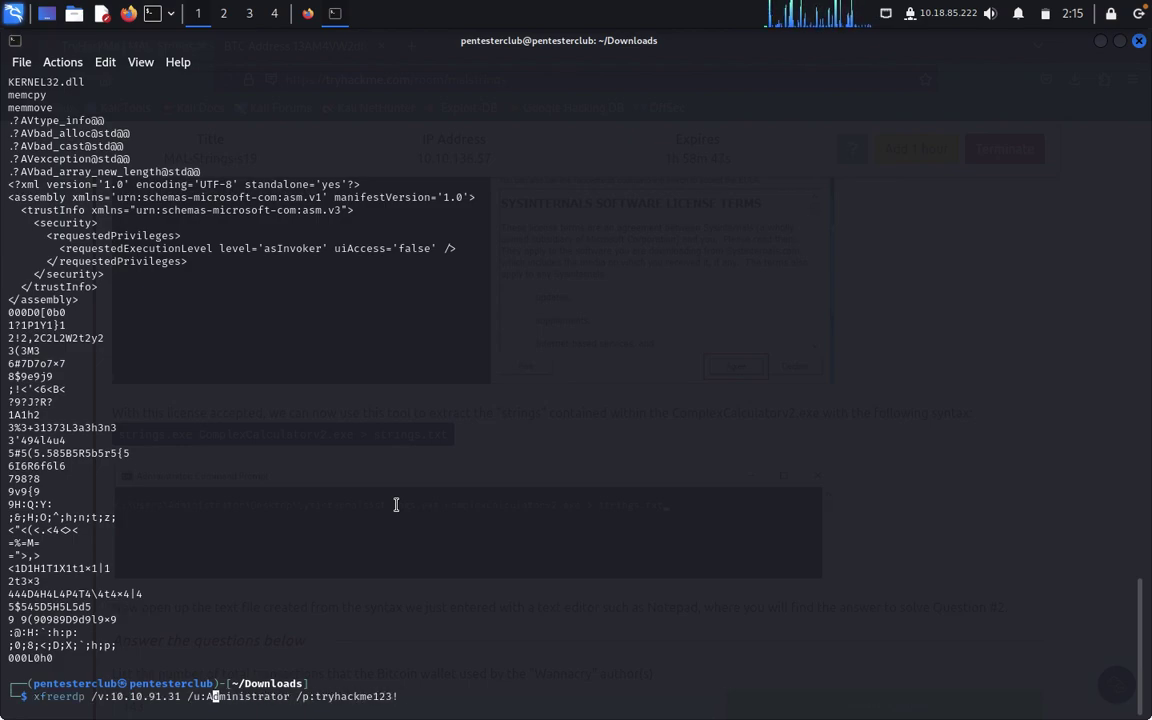
pyautogui.press('Left')
pyautogui.press('Left')
pyautogui.press('Left')
pyautogui.press('Delete')
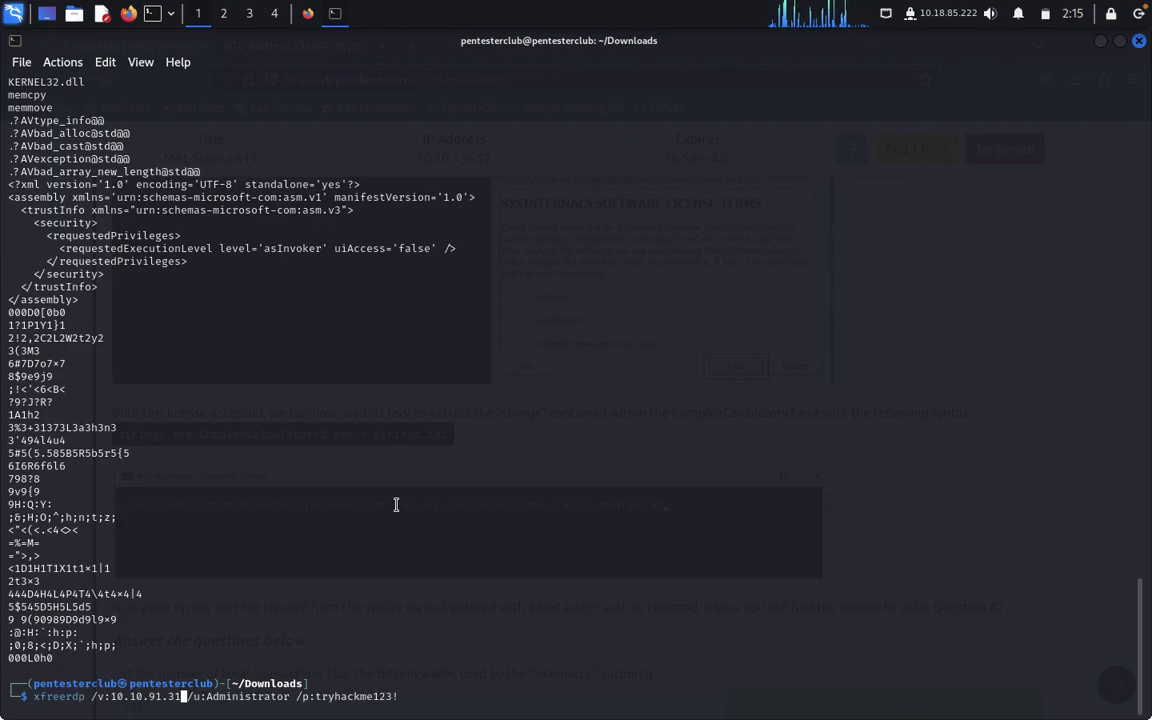
pyautogui.press('BackSpace')
pyautogui.press('BackSpace')
pyautogui.press('BackSpace')
pyautogui.press('BackSpace')
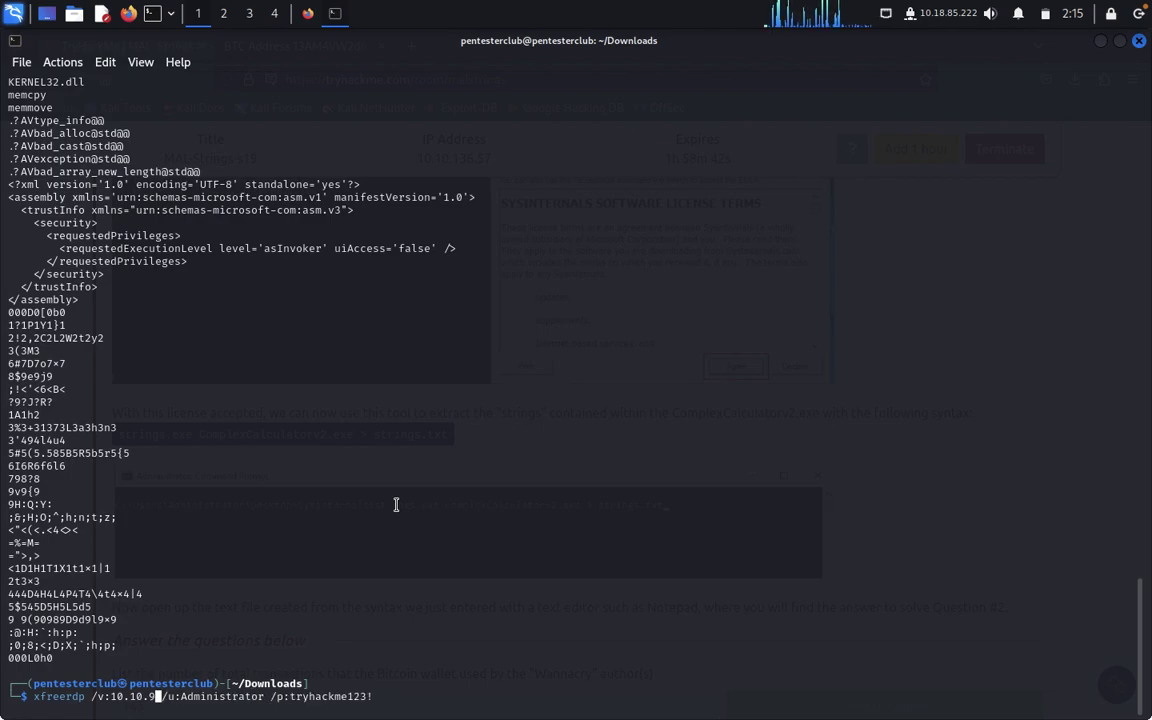
pyautogui.write('13')
pyautogui.write('6.57')
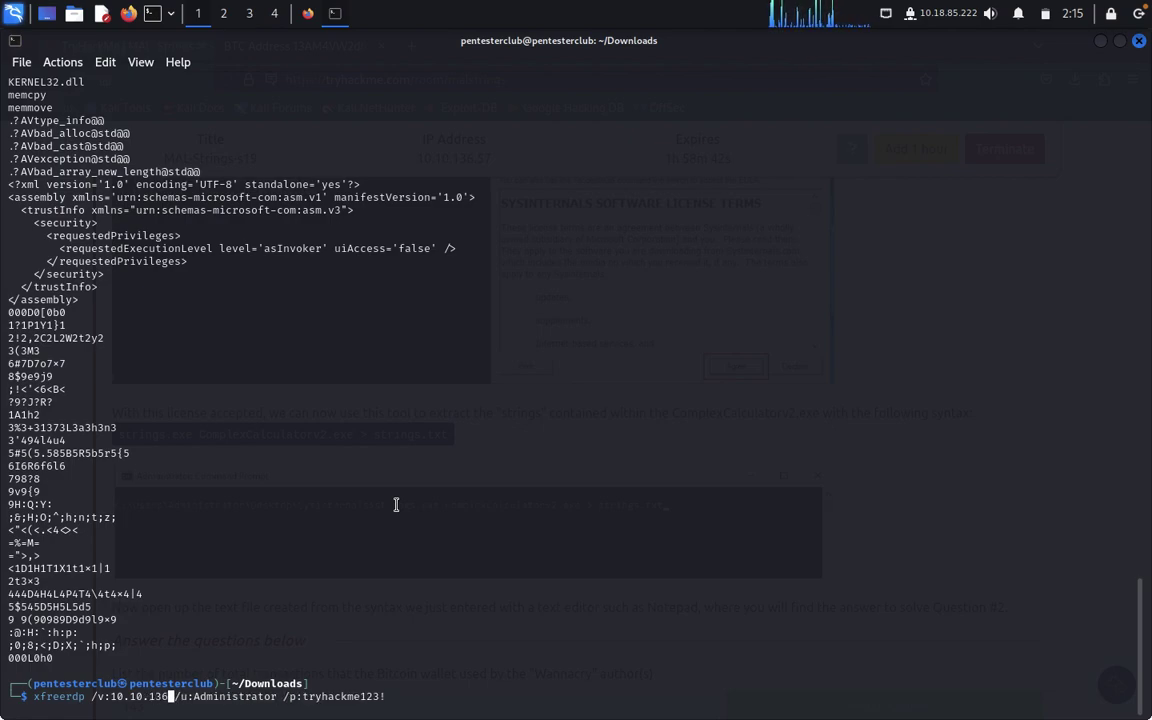
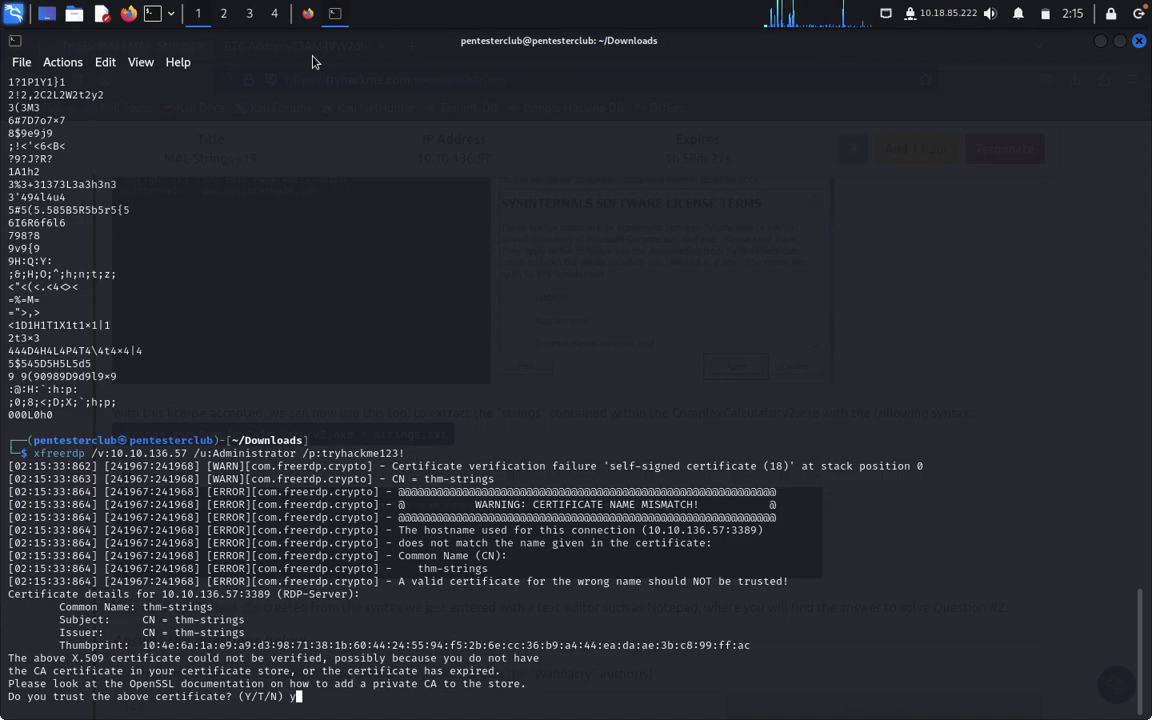
# Accept the xfreerdp certificate prompt to open the 10.10.136.57 Windows desktop
pyautogui.press('Return')
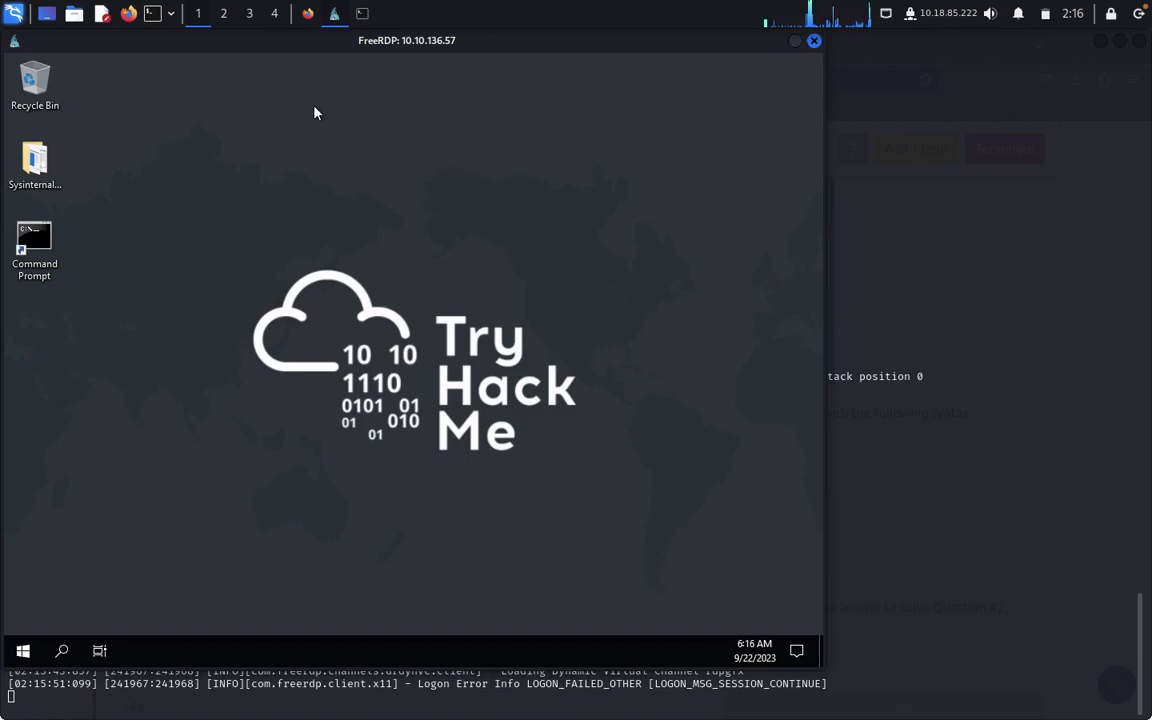
# Move the remote desktop aside and scroll TryHackMe to the ComplexCalculator.exe Bitcoin address question
pyautogui.moveTo(395, 48); pyautogui.dragTo(551, 57)
pyautogui.click(308, 13)
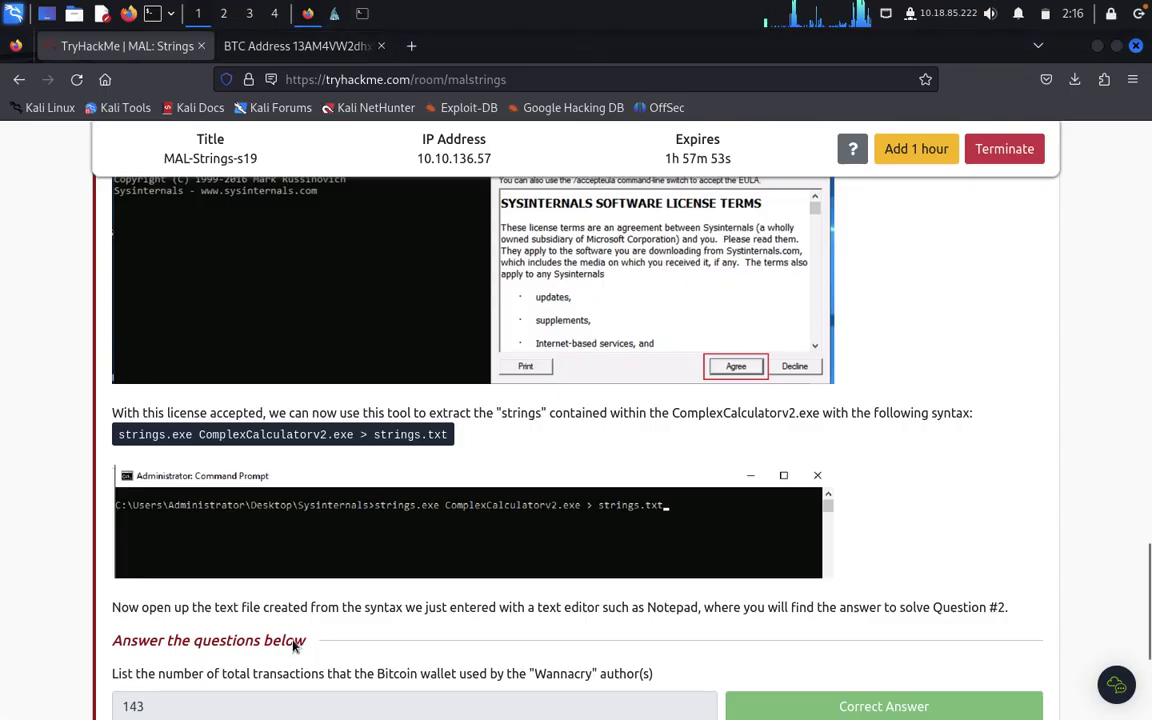
pyautogui.scroll(-3, 288, 628)
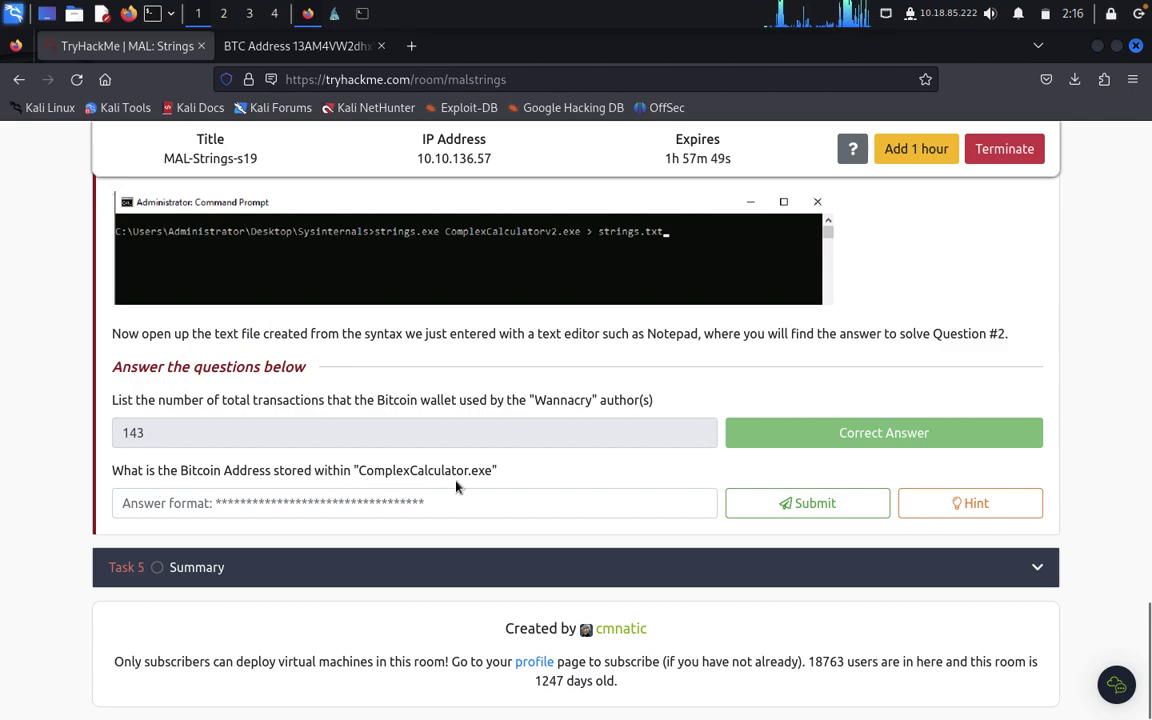
# Open a Command Prompt in Desktop\SysinternalsSuite by entering cmd in that folder's address bar
pyautogui.click(334, 13)
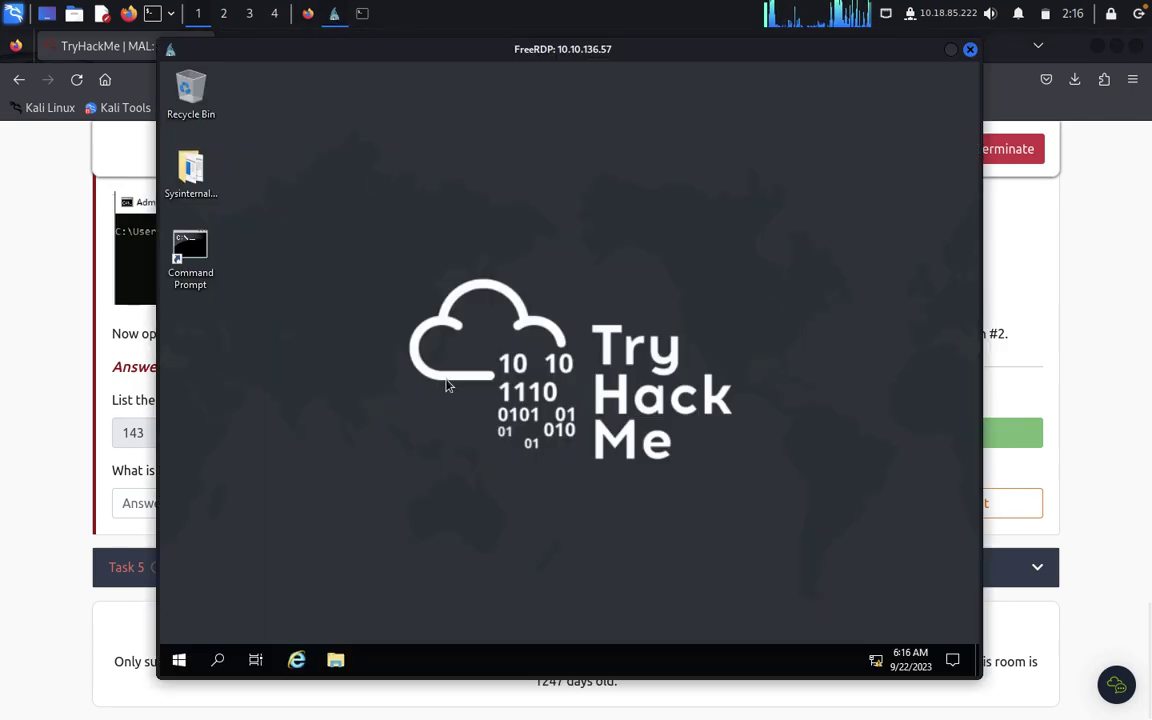
pyautogui.click(185, 170)
pyautogui.click(462, 162)
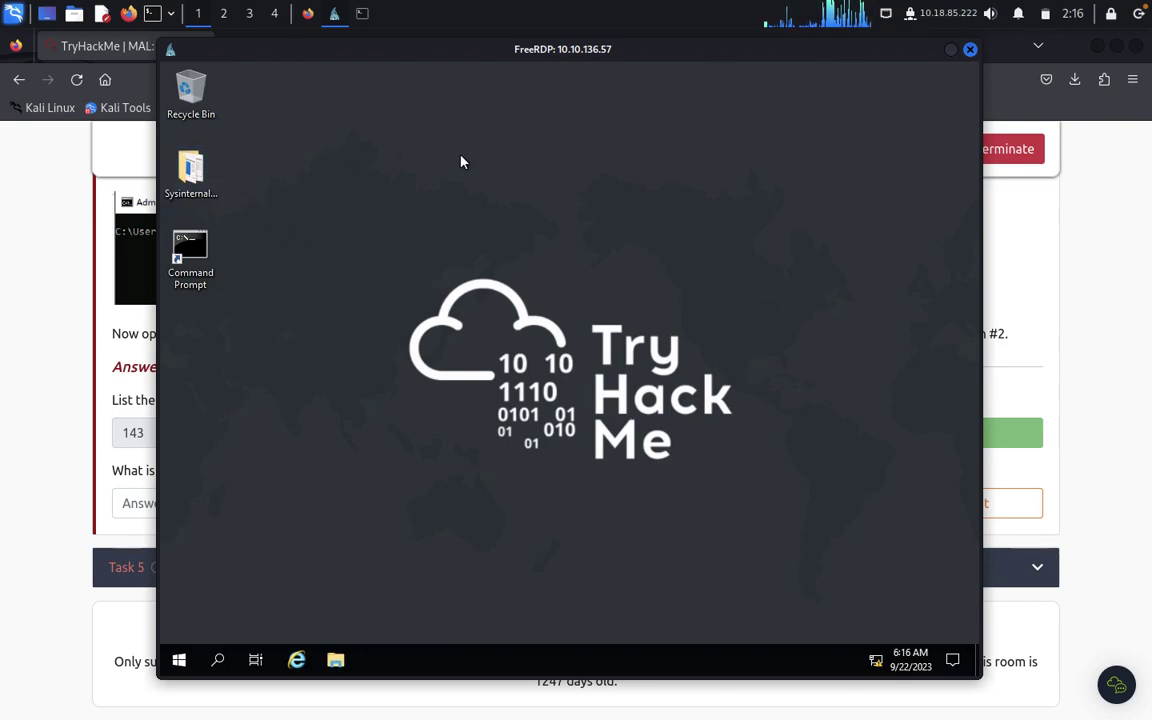
pyautogui.doubleClick(192, 172)
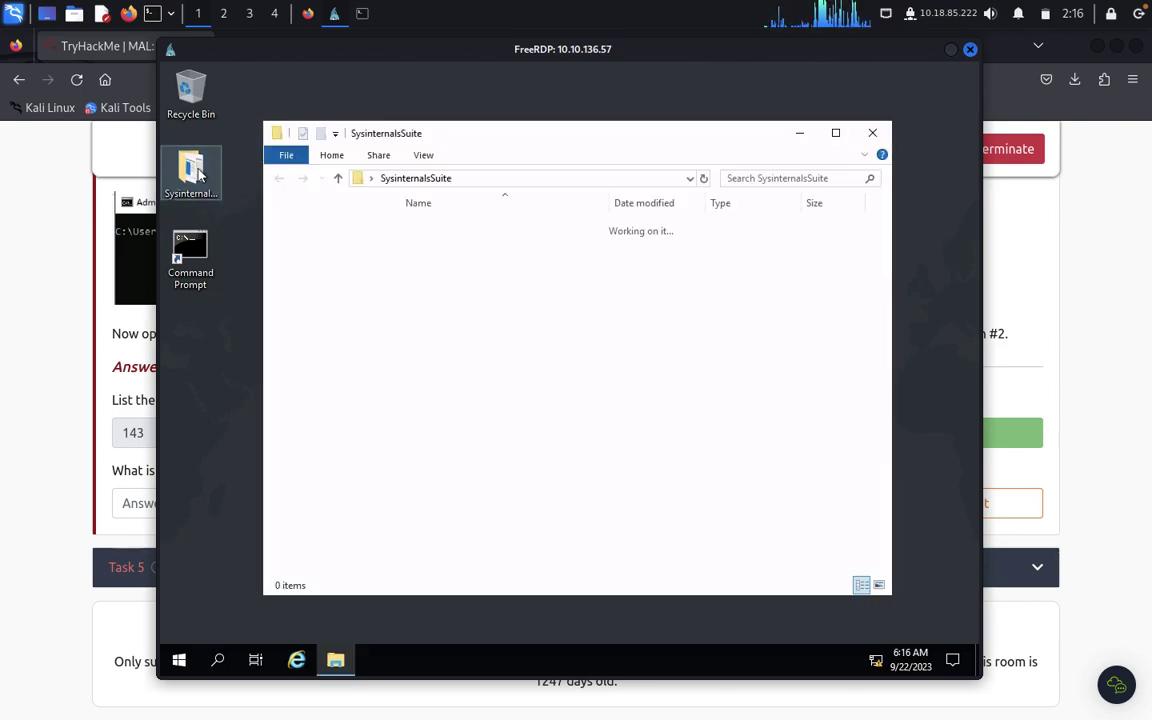
pyautogui.click(474, 180)
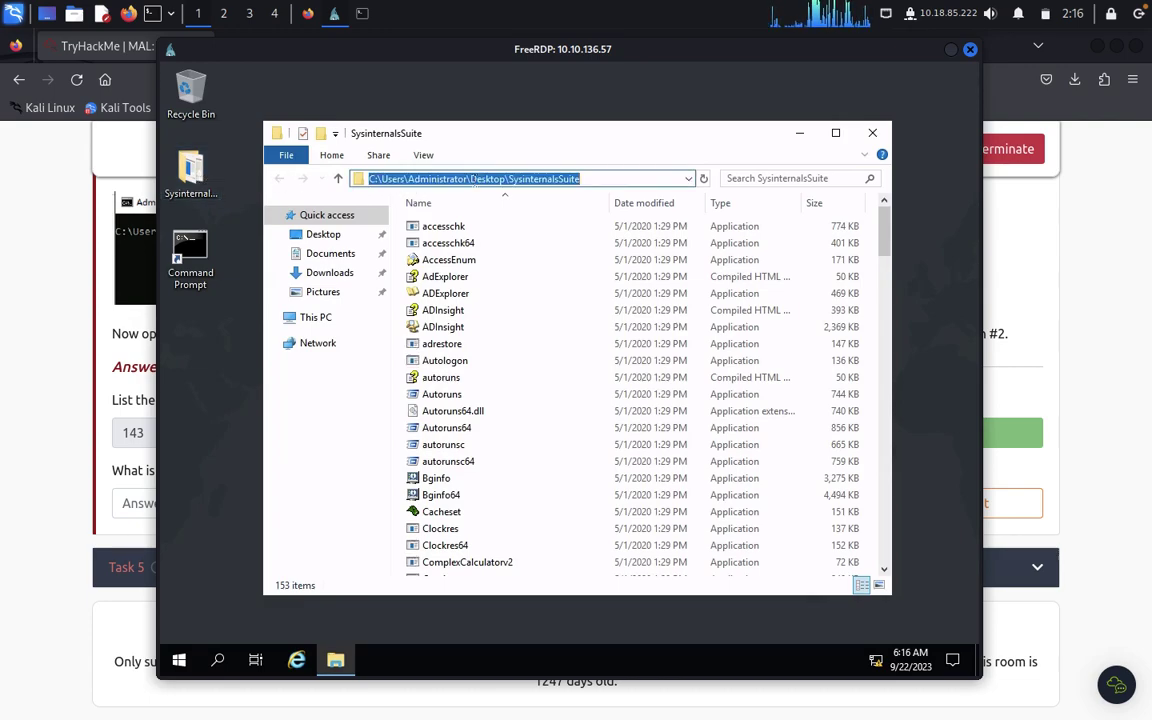
pyautogui.write('cmd')
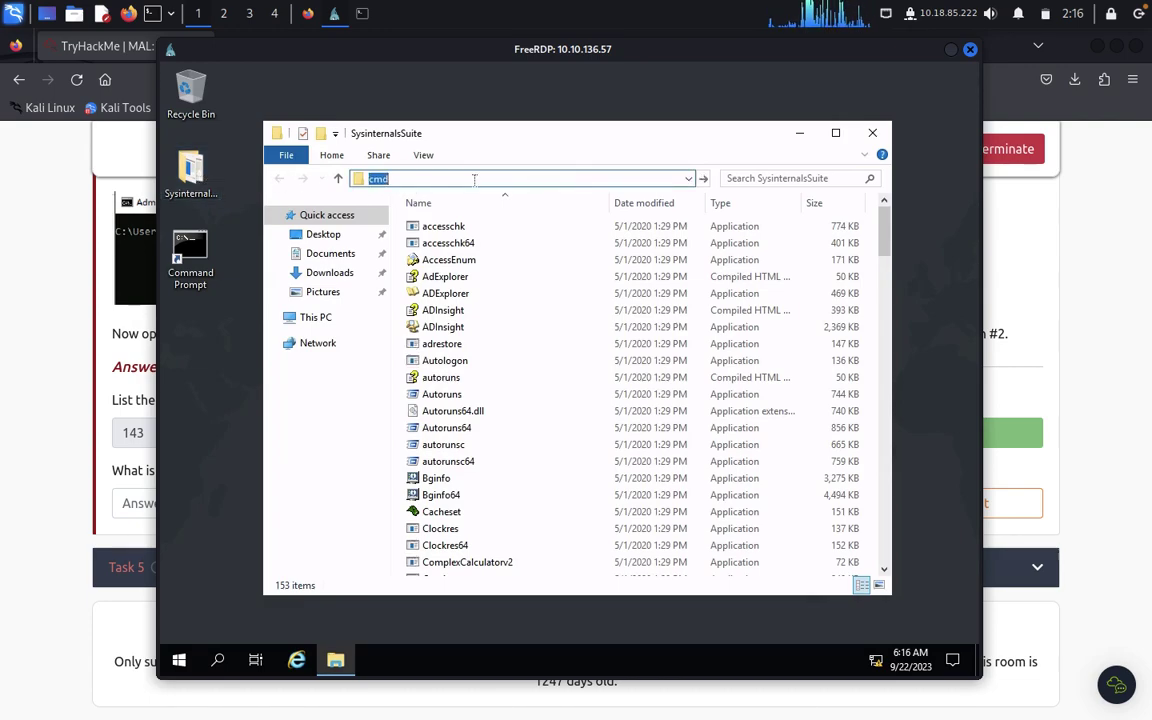
pyautogui.press('Return')
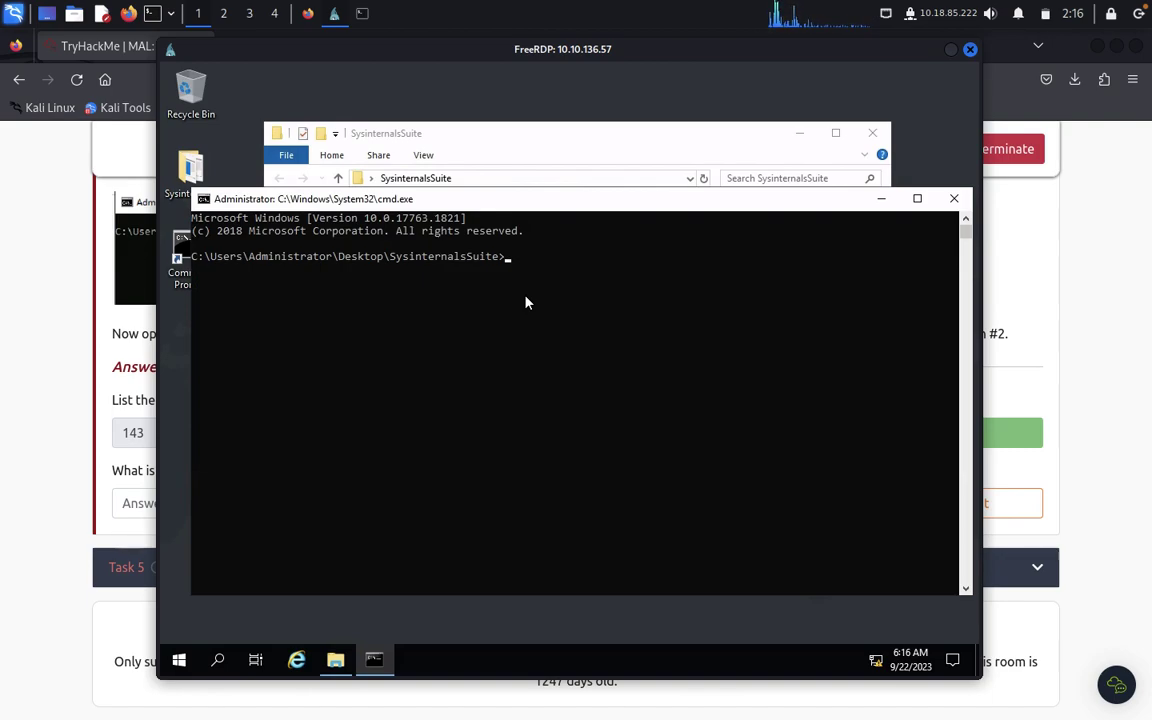
# Run strings.exe and agree to its licence so the usage help prints
pyautogui.write('string')
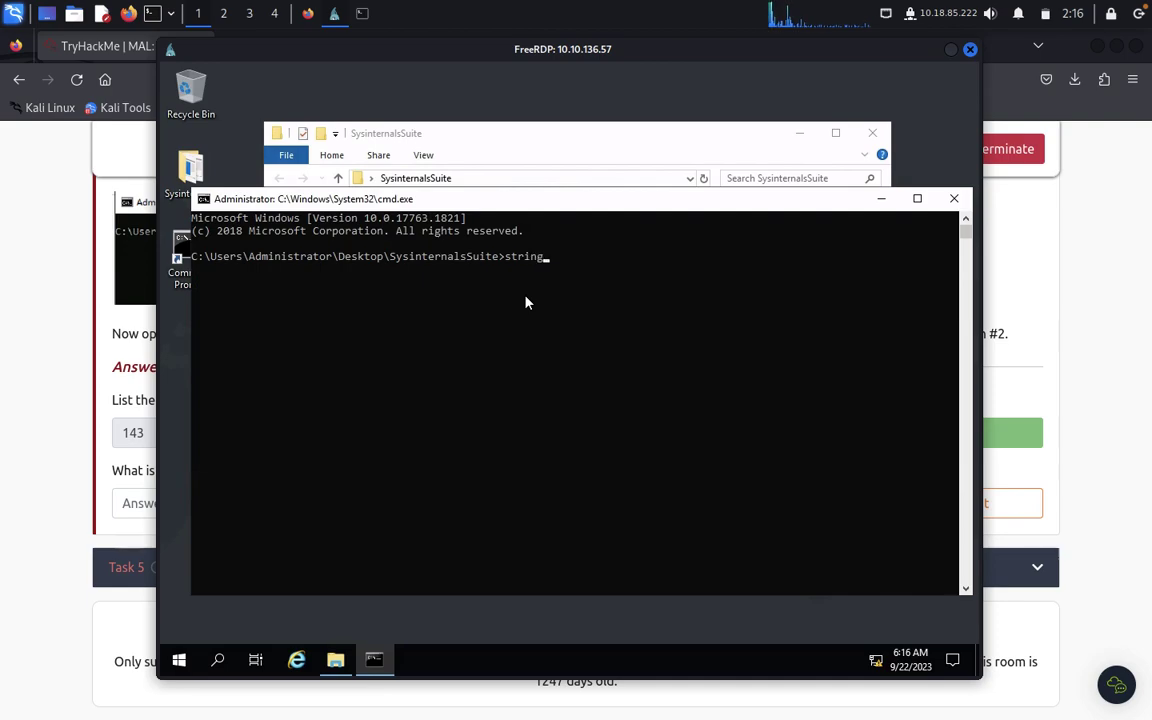
pyautogui.write('s.exe')
pyautogui.press('Return')
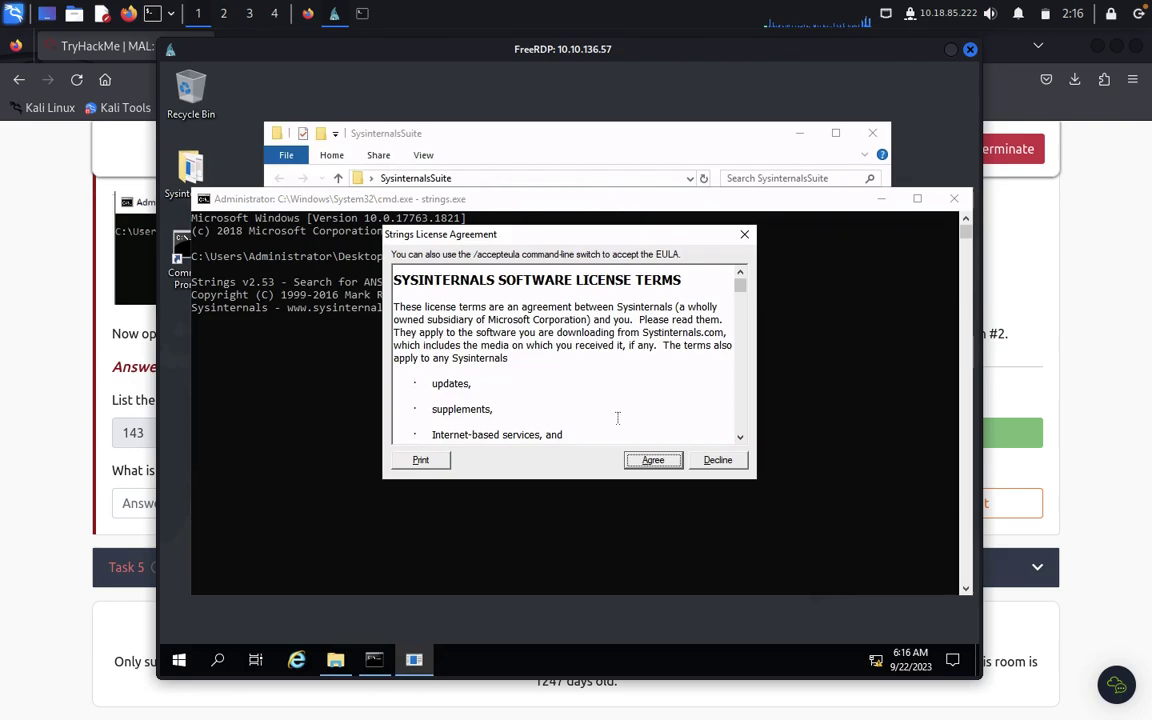
pyautogui.scroll(-5, 613, 411)
pyautogui.scroll(-15, 613, 411)
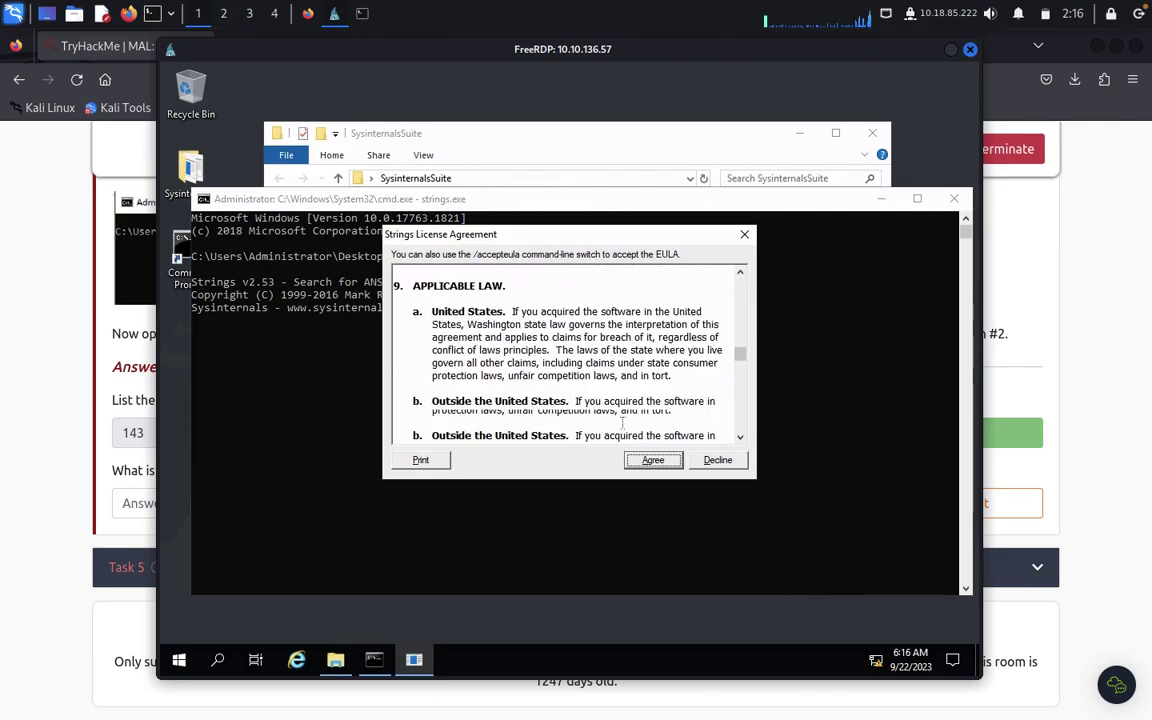
pyautogui.click(654, 461)
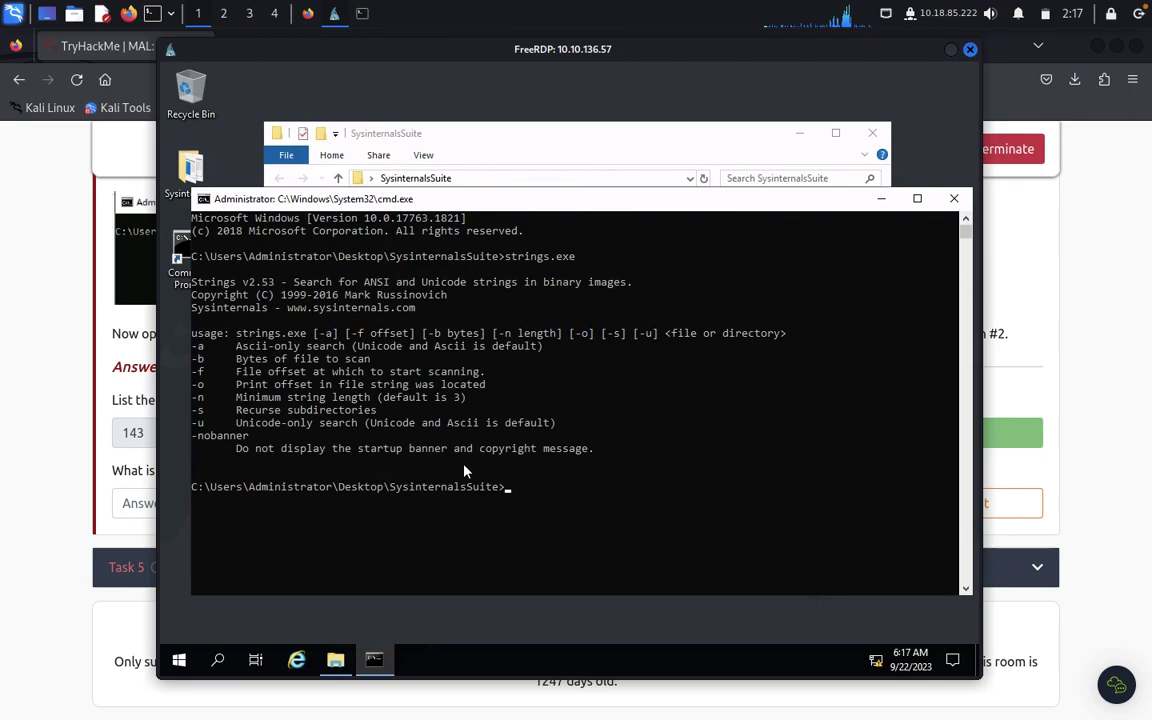
pyautogui.click(52, 400)
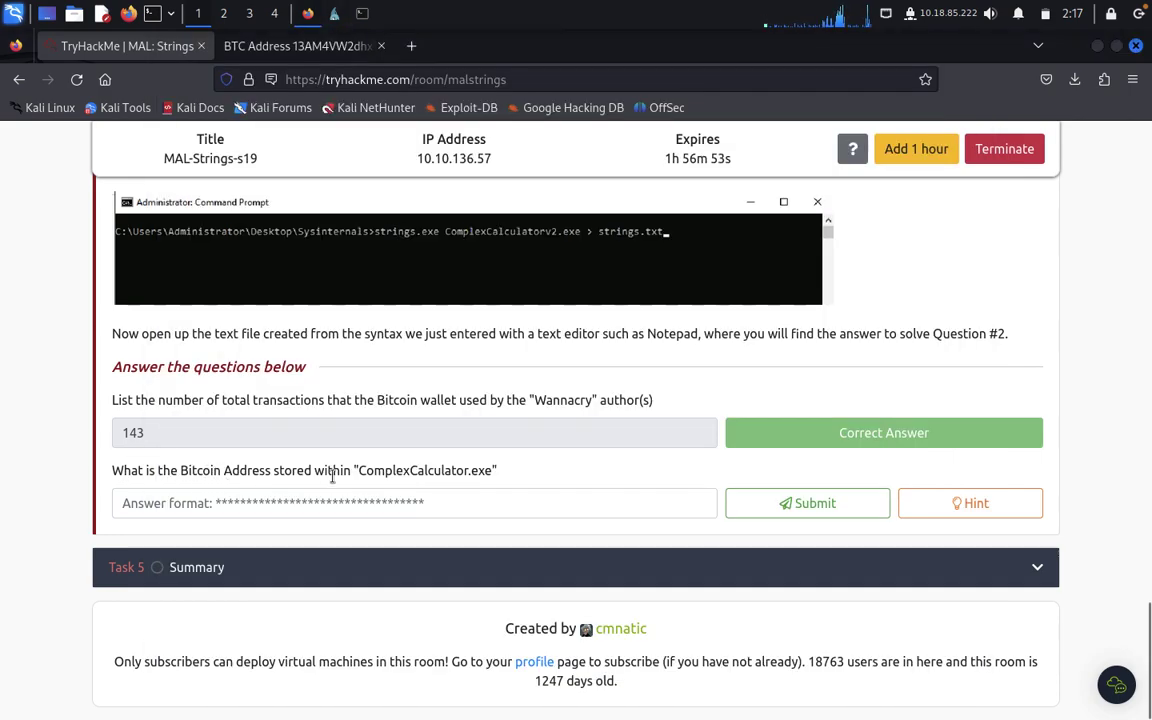
# Run 'strings.exe ComplexCalculatorv2.exe > strings.txt' in the command prompt
pyautogui.click(336, 15)
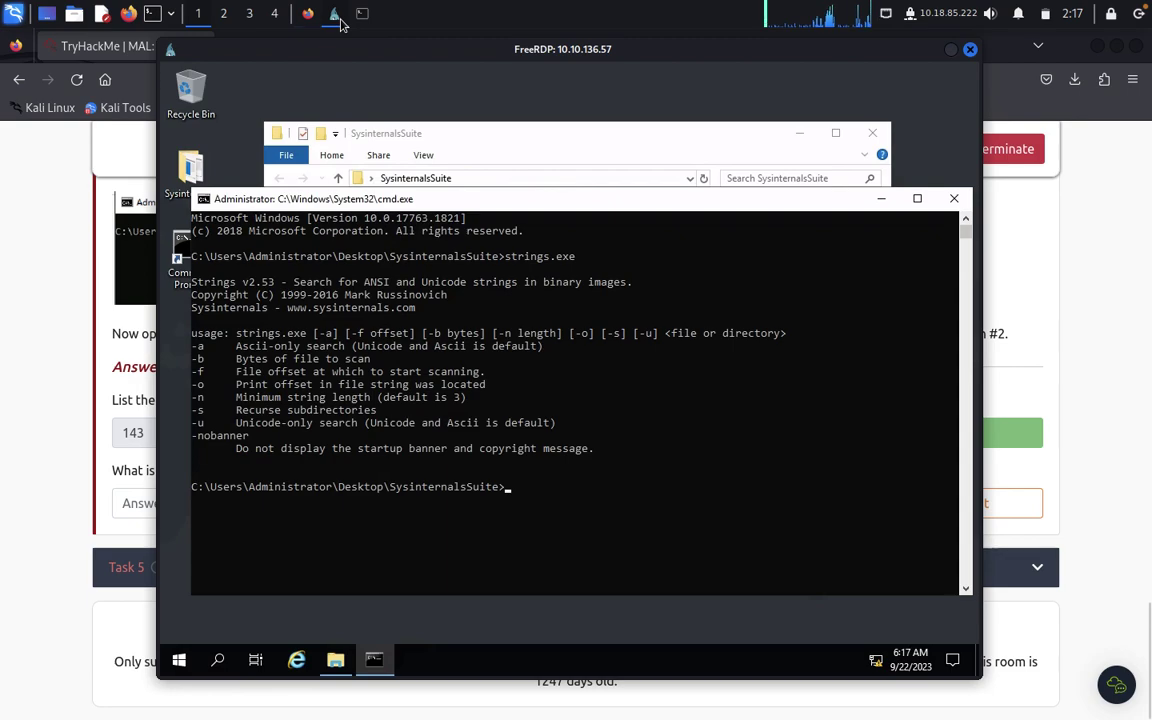
pyautogui.click(514, 478)
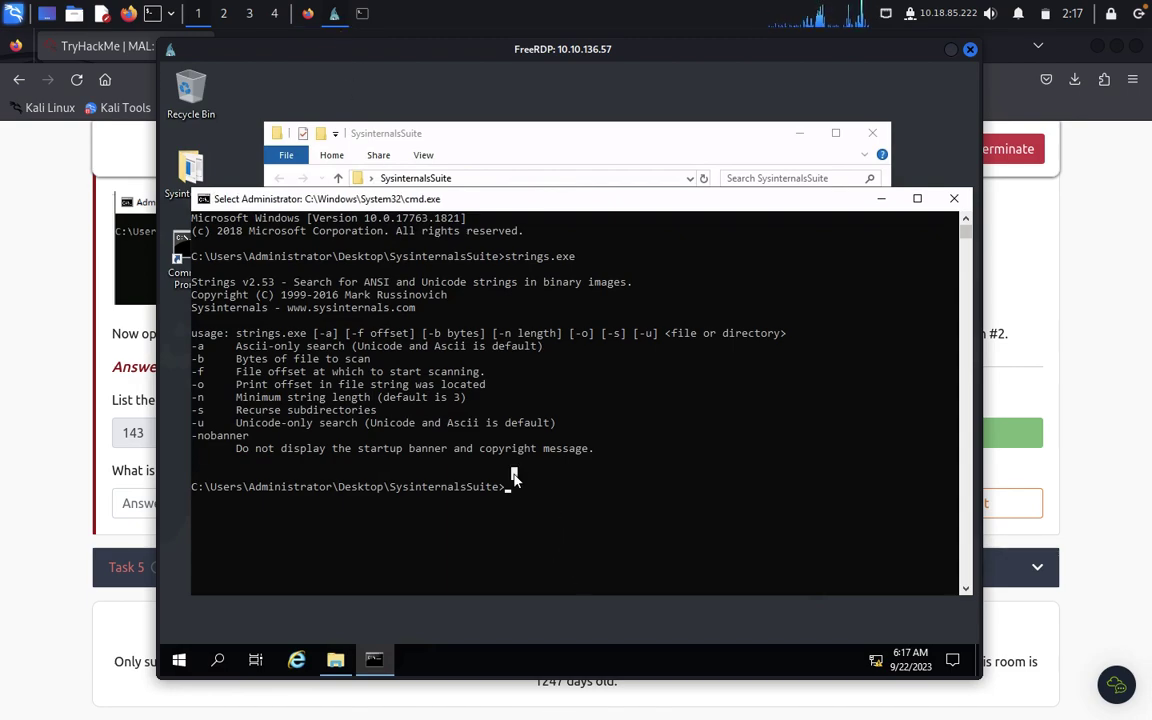
pyautogui.press('Escape')
pyautogui.press('Up')
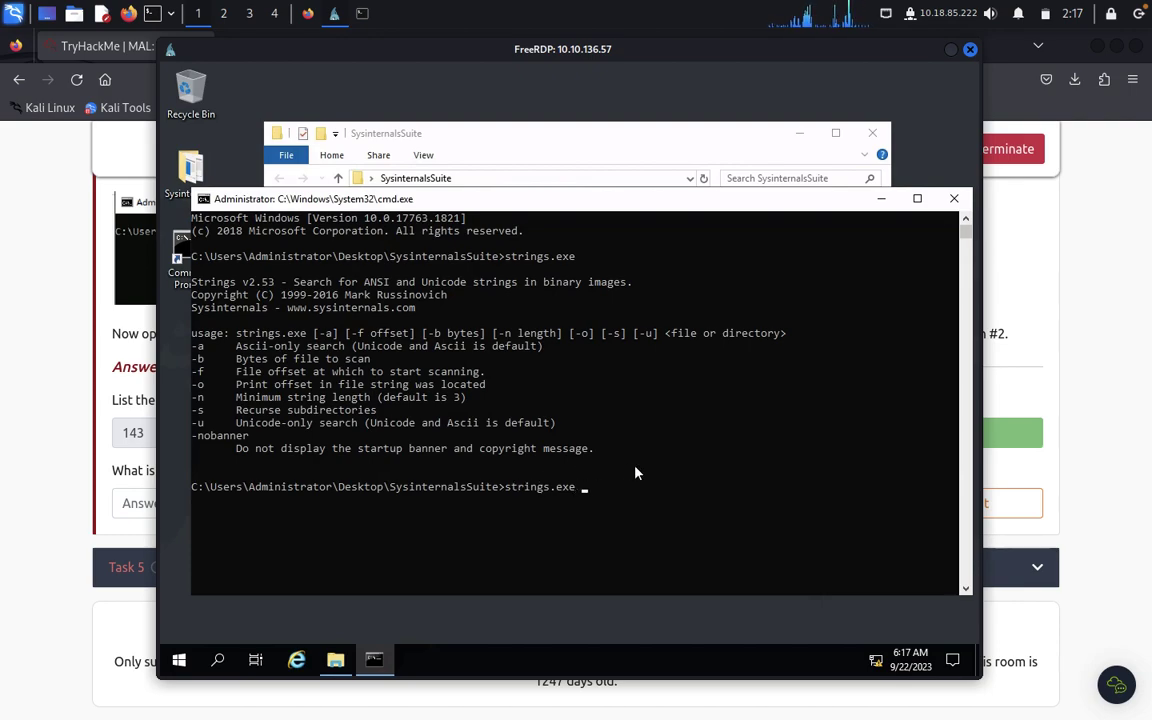
pyautogui.write('ComplexCa')
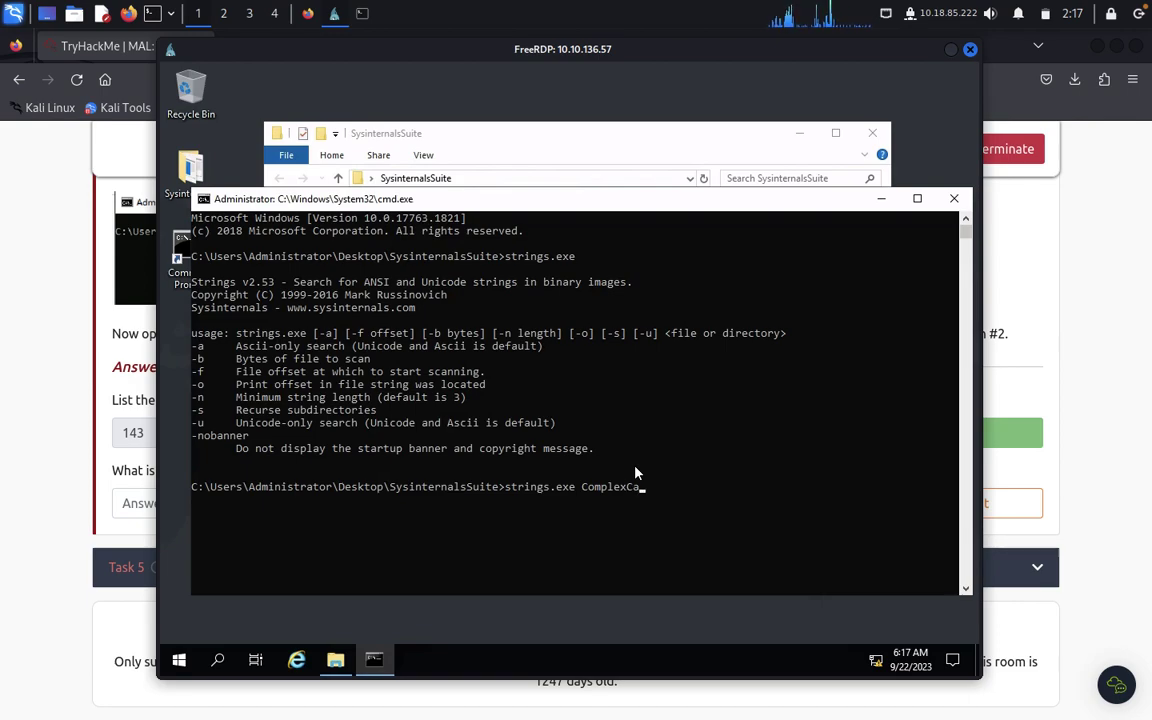
pyautogui.write('lculator')
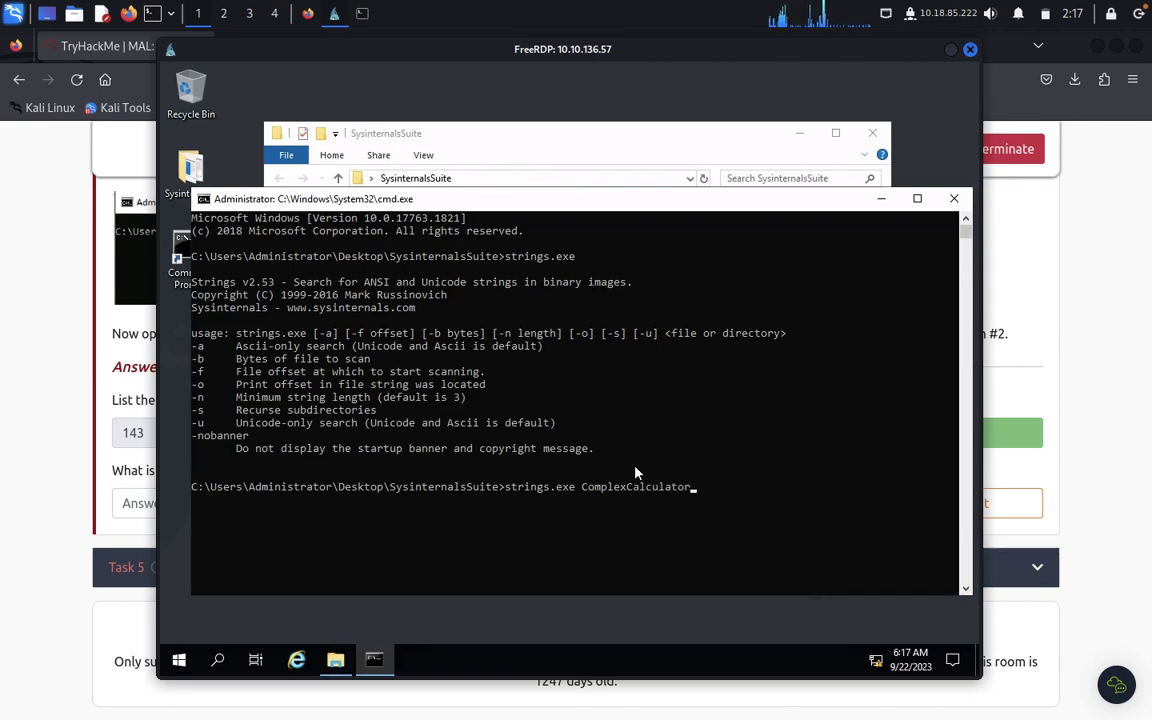
pyautogui.write('v2.exe')
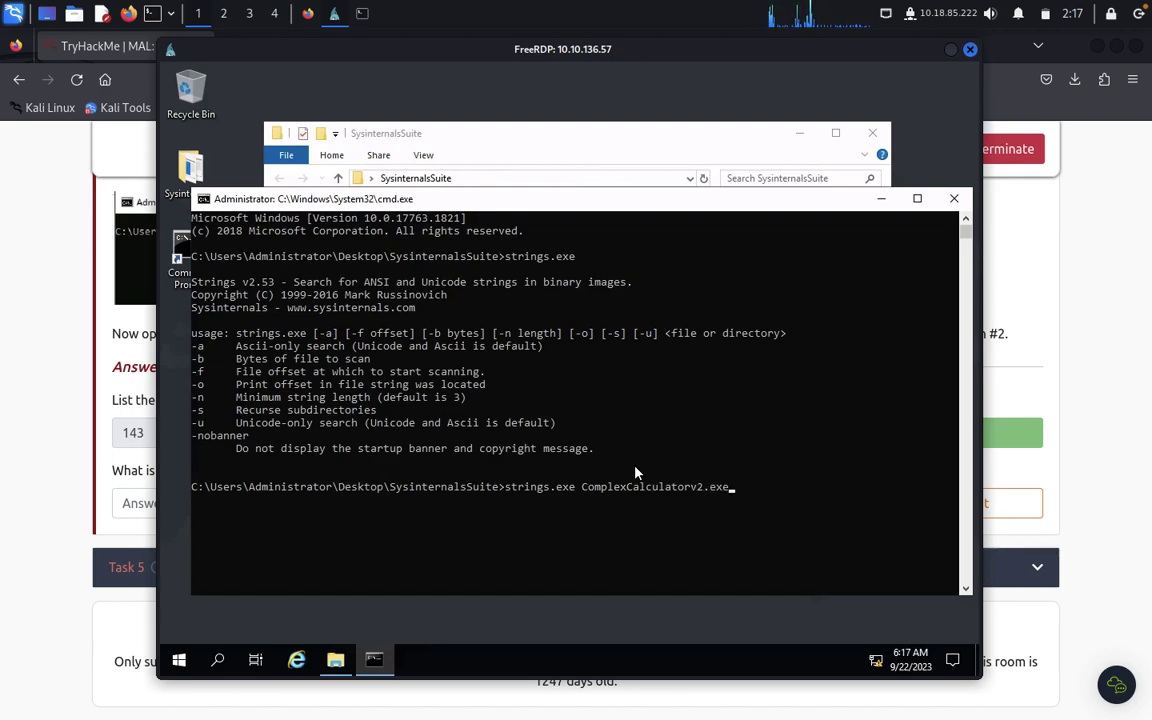
pyautogui.write(' > strings')
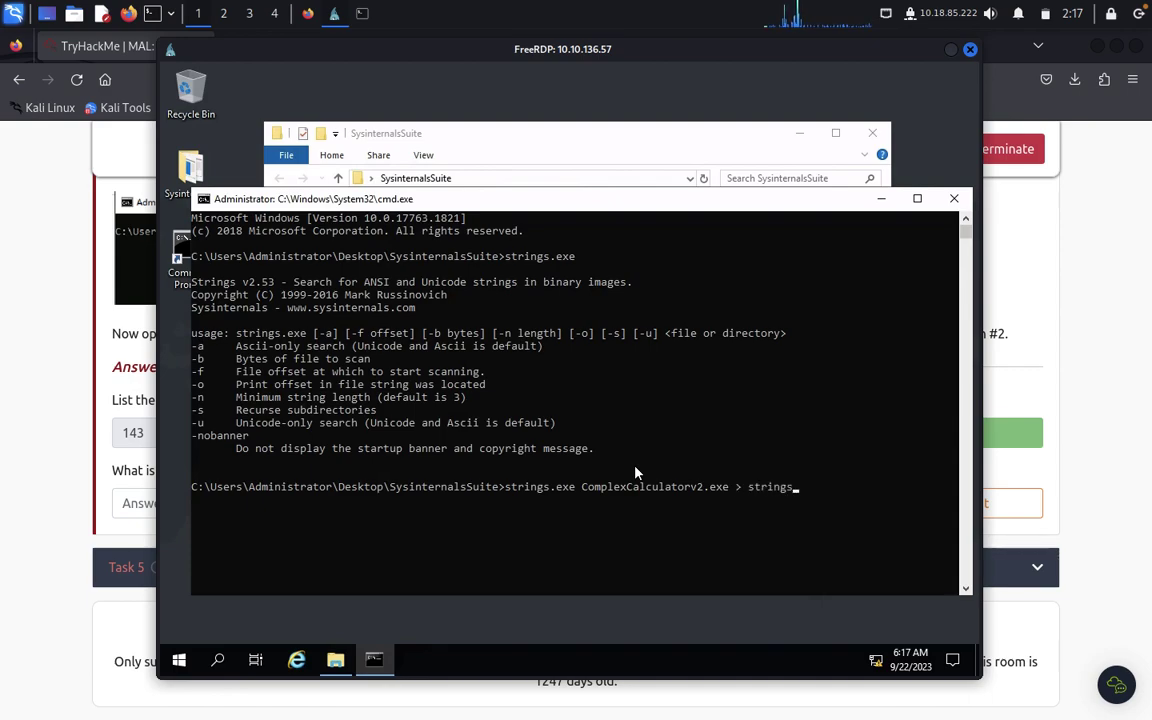
pyautogui.write('.txt')
pyautogui.press('Return')
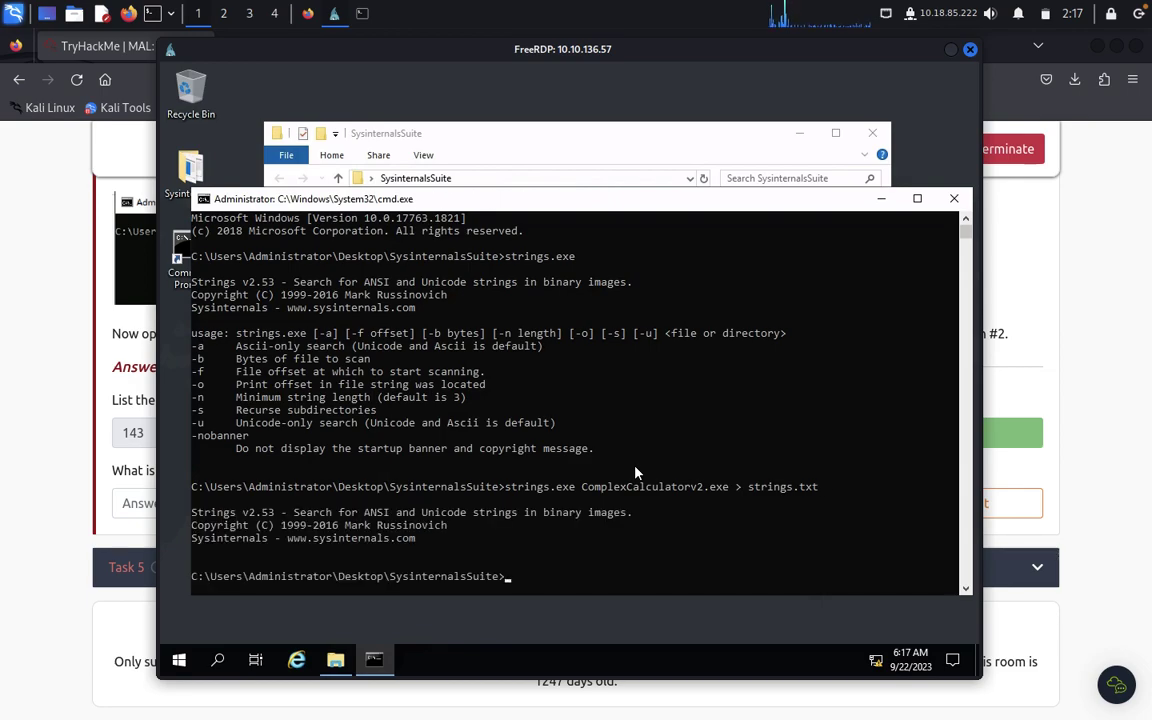
# Open the new strings.txt from the SysinternalsSuite folder in Notepad
pyautogui.click(880, 204)
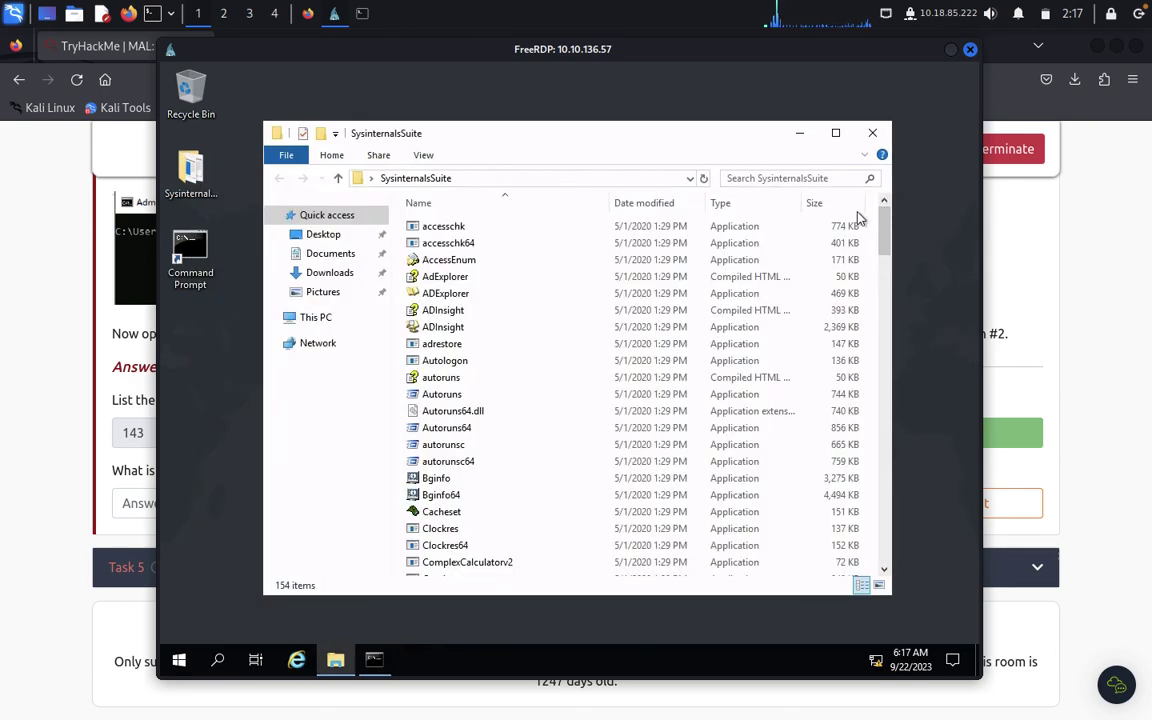
pyautogui.click(886, 411)
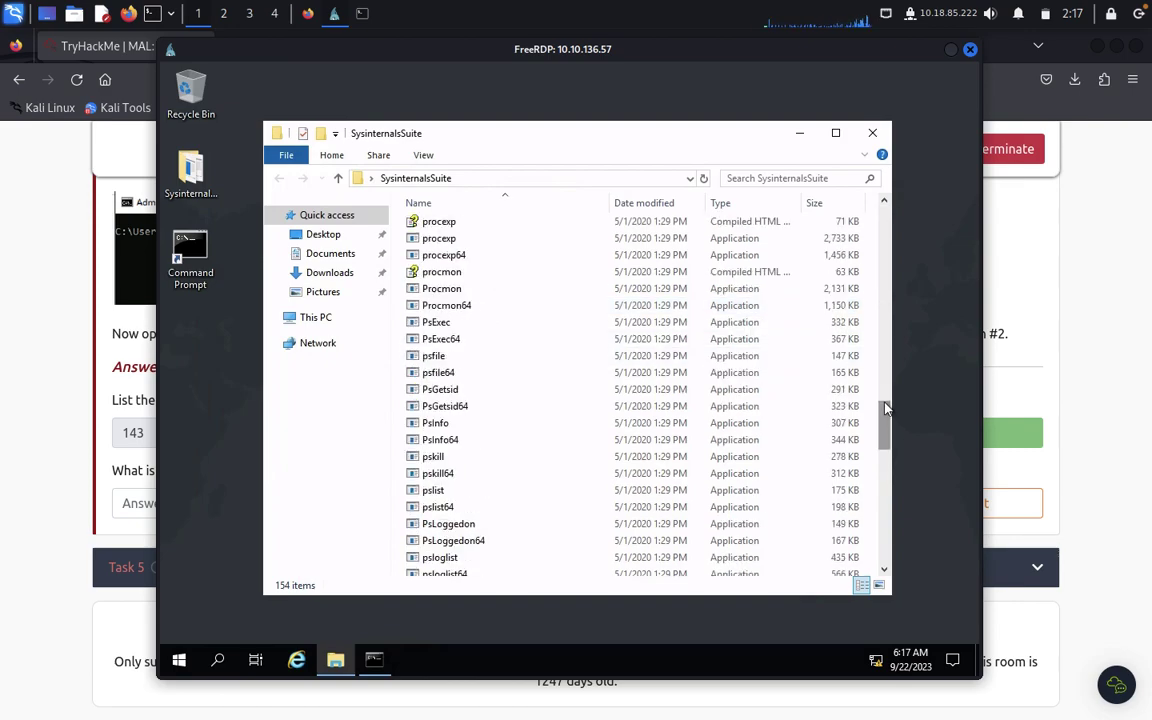
pyautogui.click(883, 500)
pyautogui.click(884, 521)
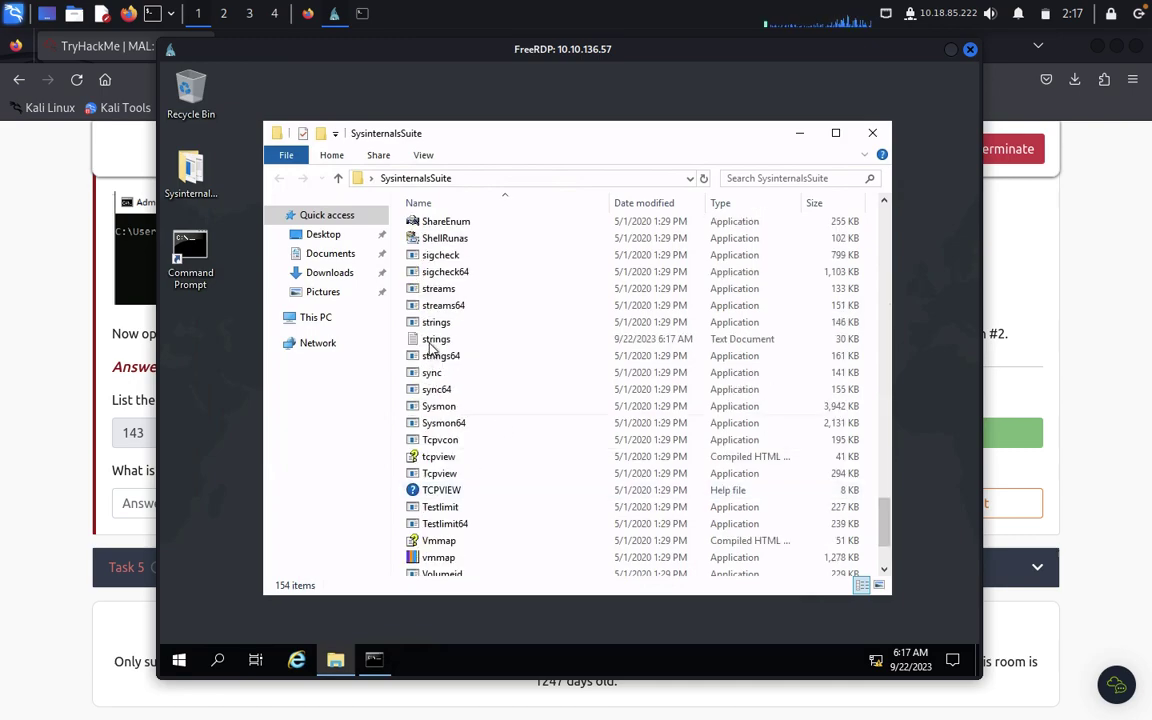
pyautogui.click(434, 343)
pyautogui.doubleClick(434, 343)
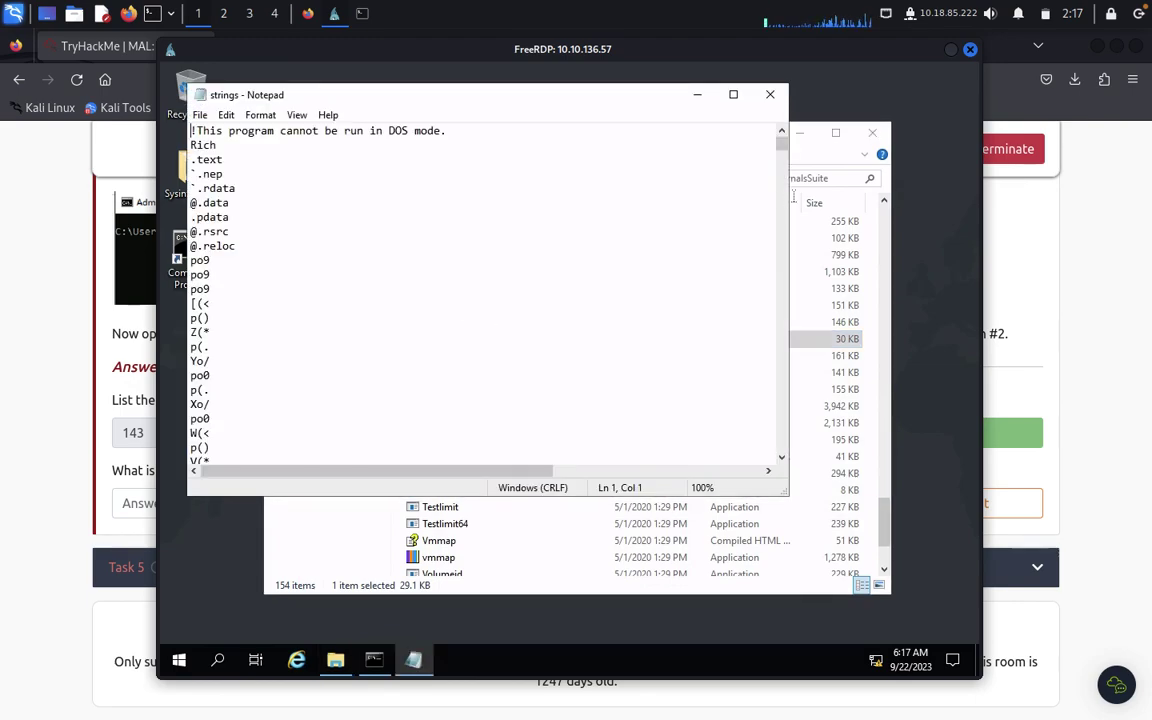
# Scroll down through strings.txt in Notepad to reach the bitcoinWallet entry
pyautogui.scroll(-15, 781, 256)
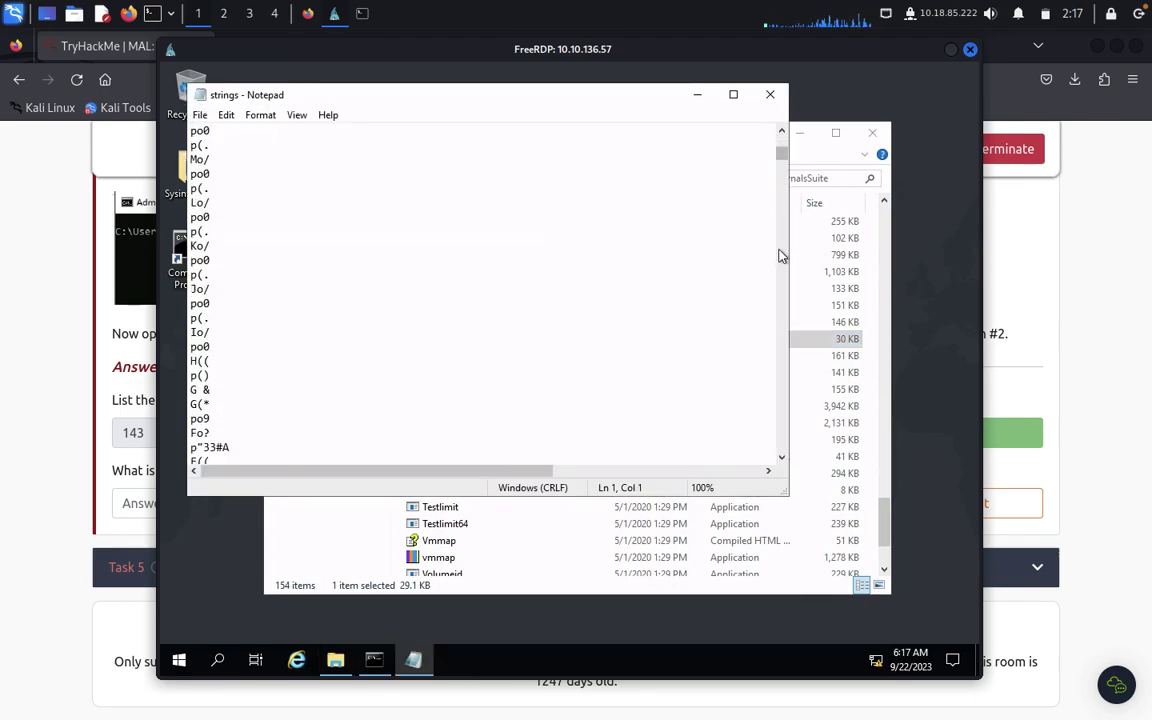
pyautogui.scroll(-10, 781, 256)
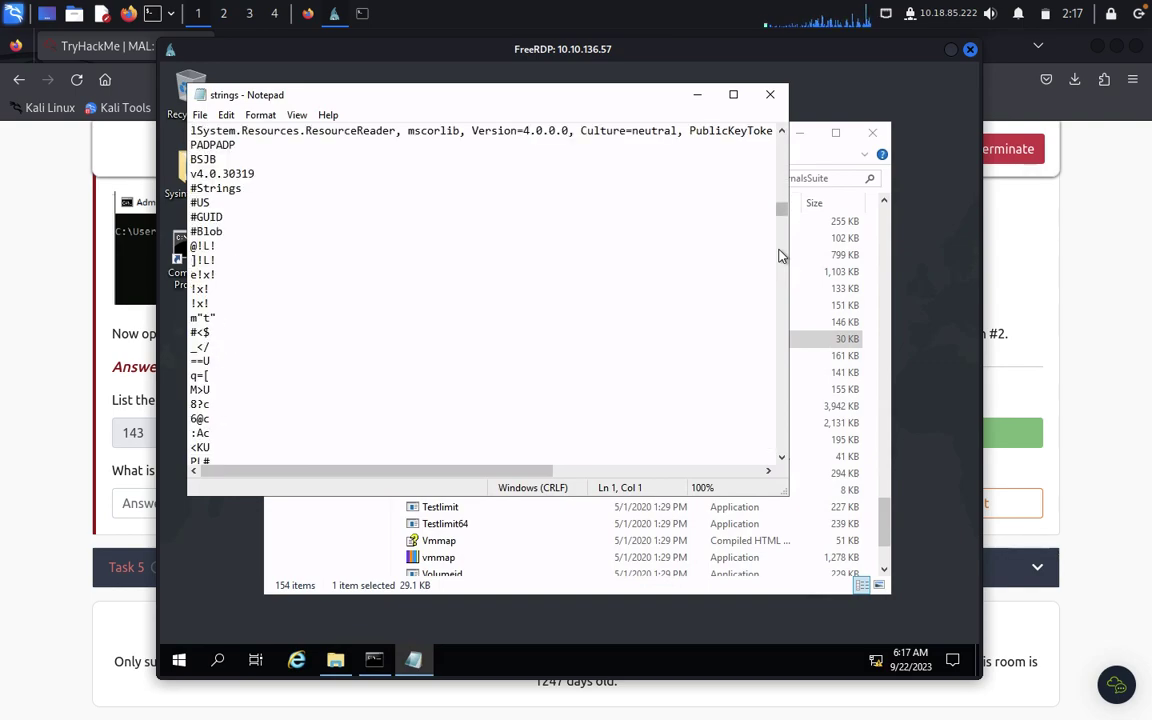
pyautogui.scroll(-10, 785, 286)
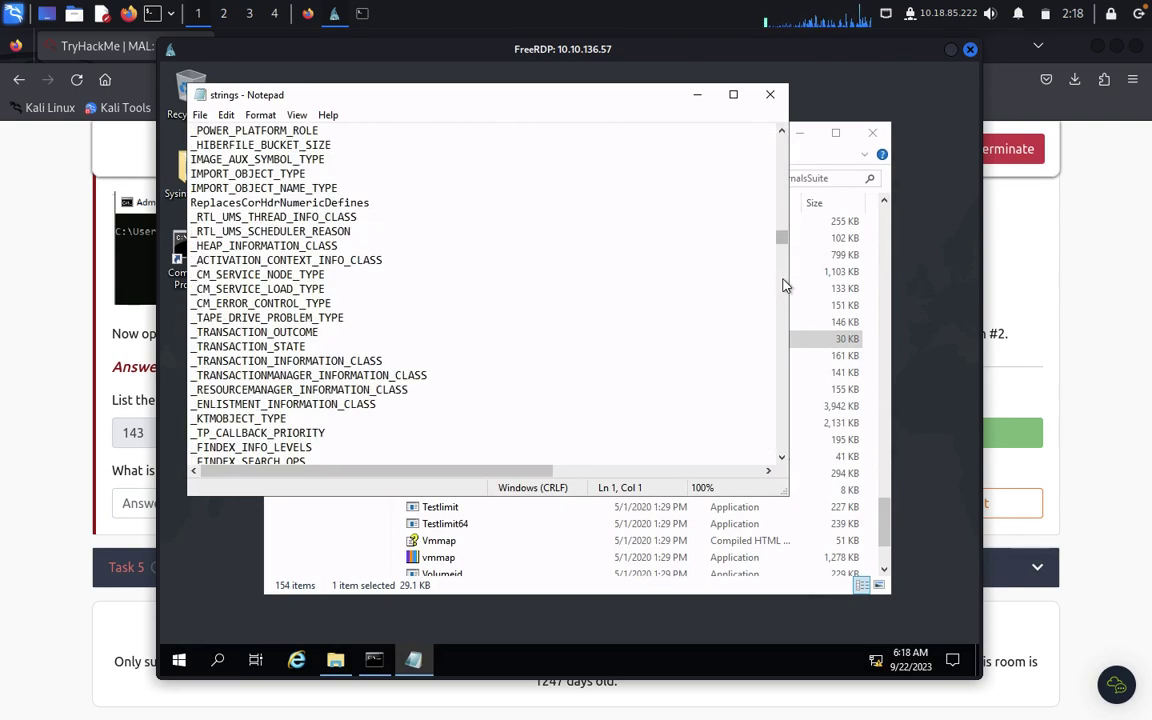
pyautogui.scroll(-10, 785, 286)
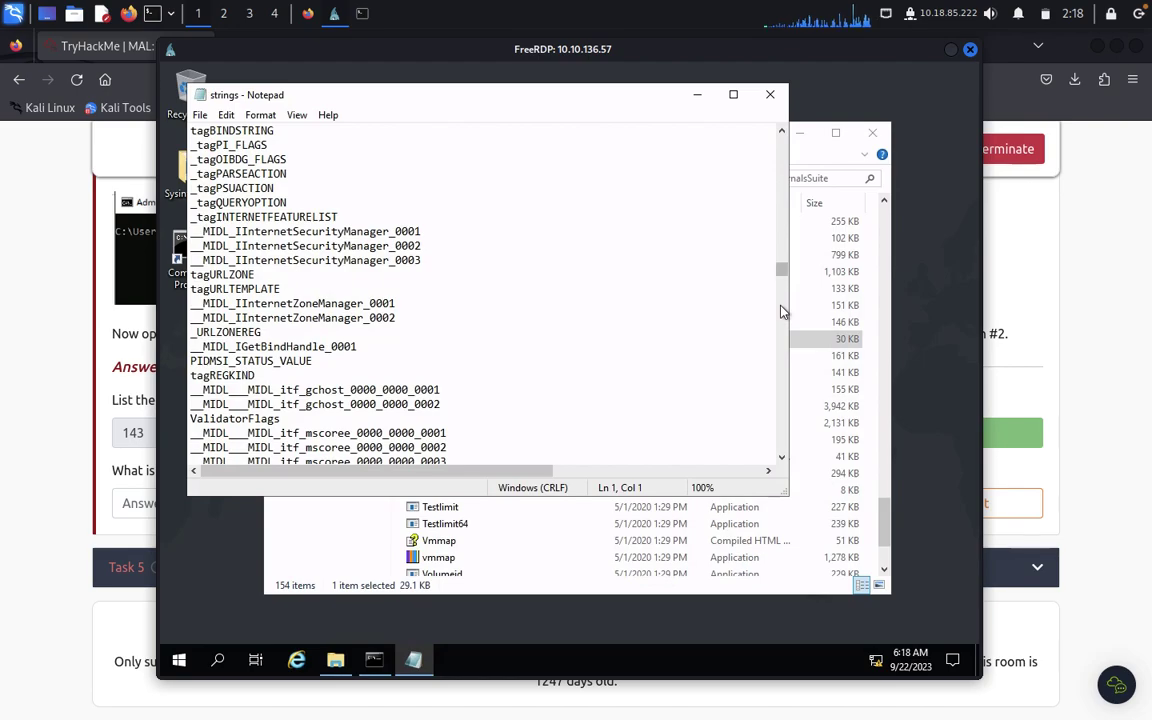
pyautogui.scroll(-10, 783, 312)
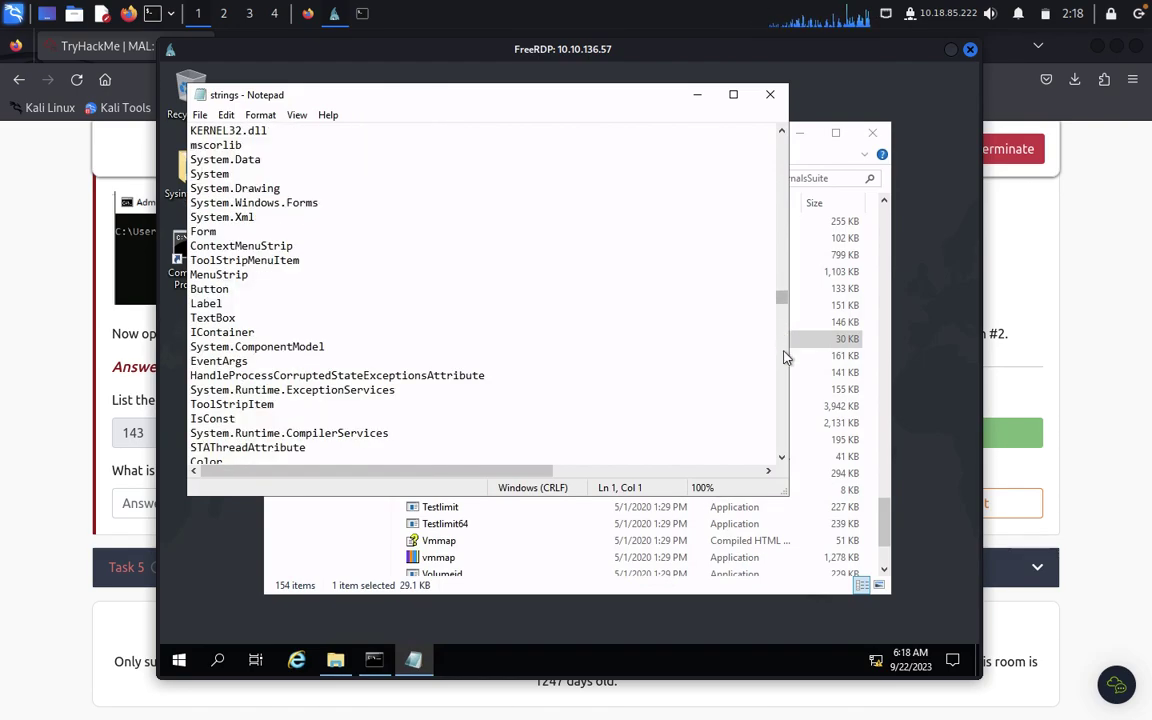
pyautogui.scroll(-7, 785, 356)
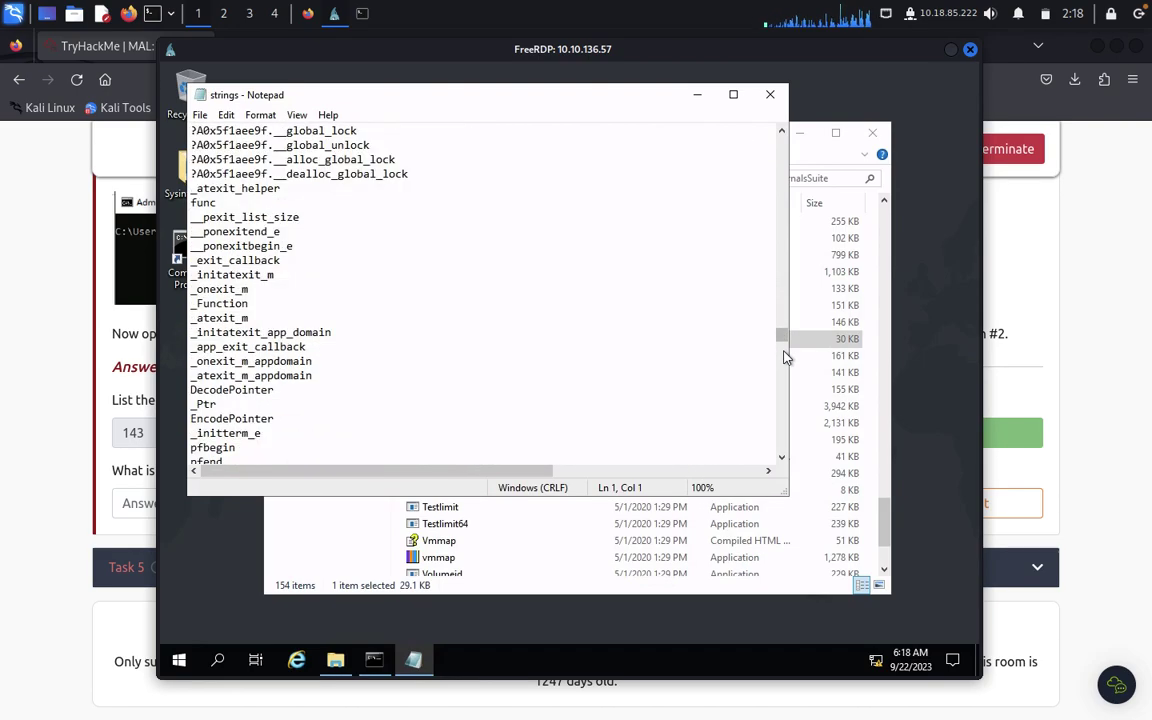
pyautogui.scroll(-8, 785, 390)
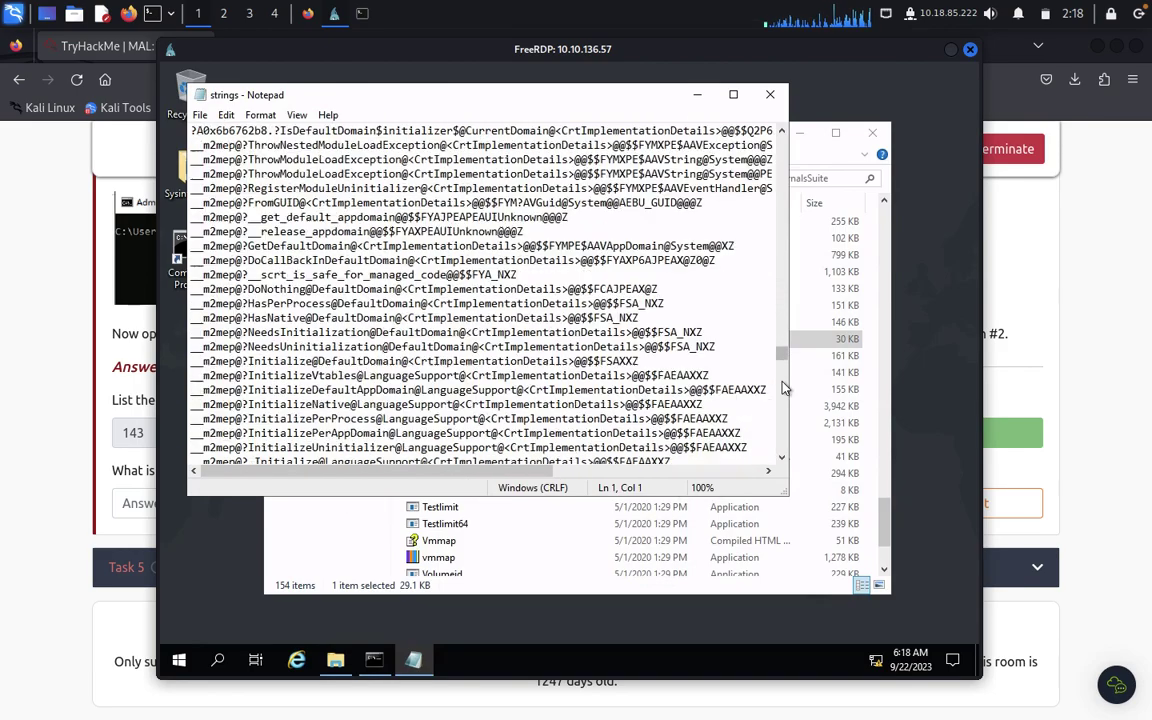
pyautogui.scroll(-10, 784, 402)
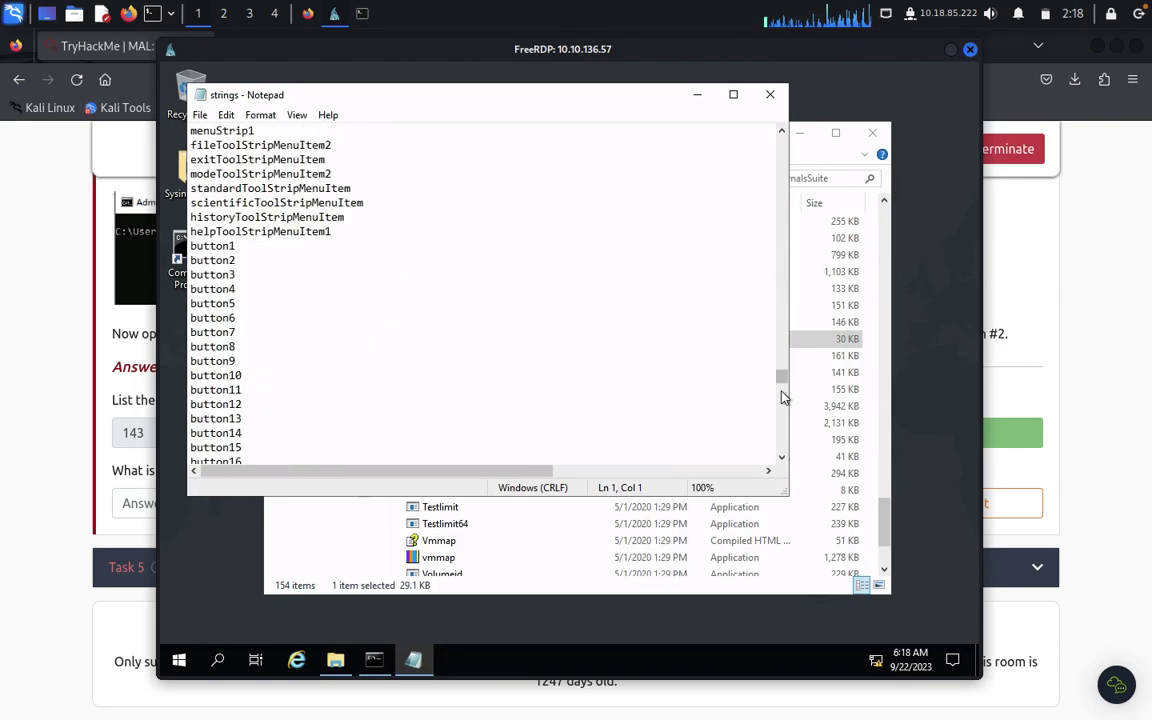
pyautogui.scroll(-3, 784, 437)
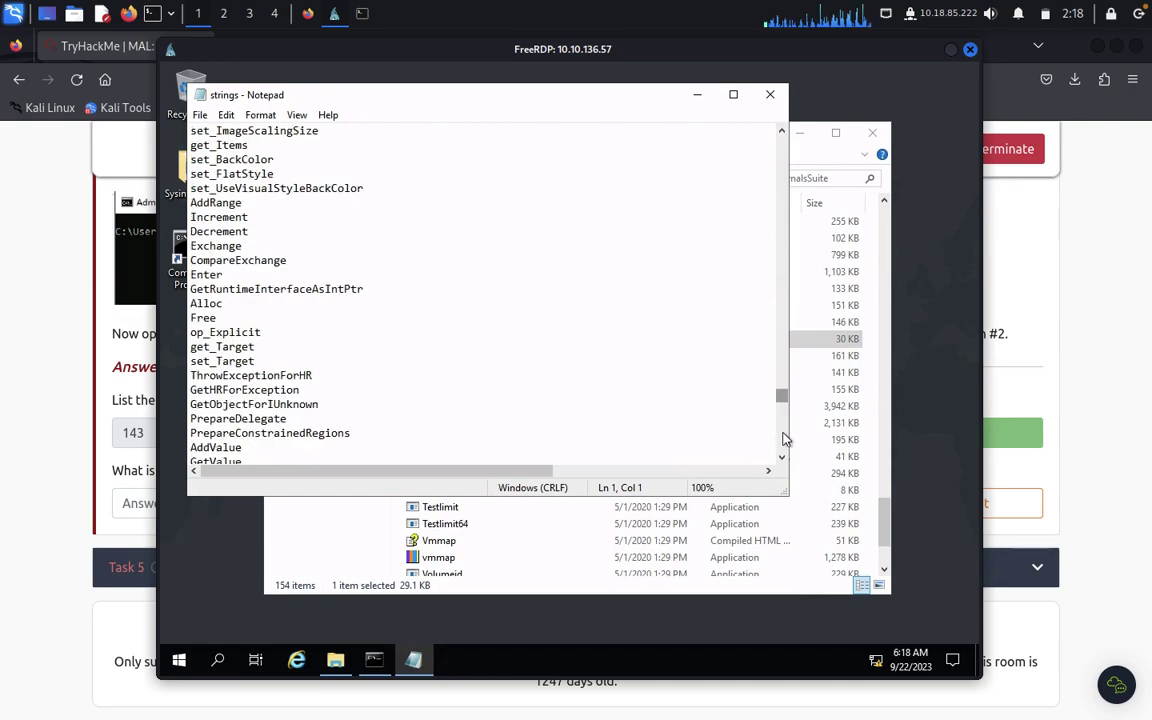
pyautogui.scroll(-4, 785, 438)
pyautogui.scroll(-4, 785, 438)
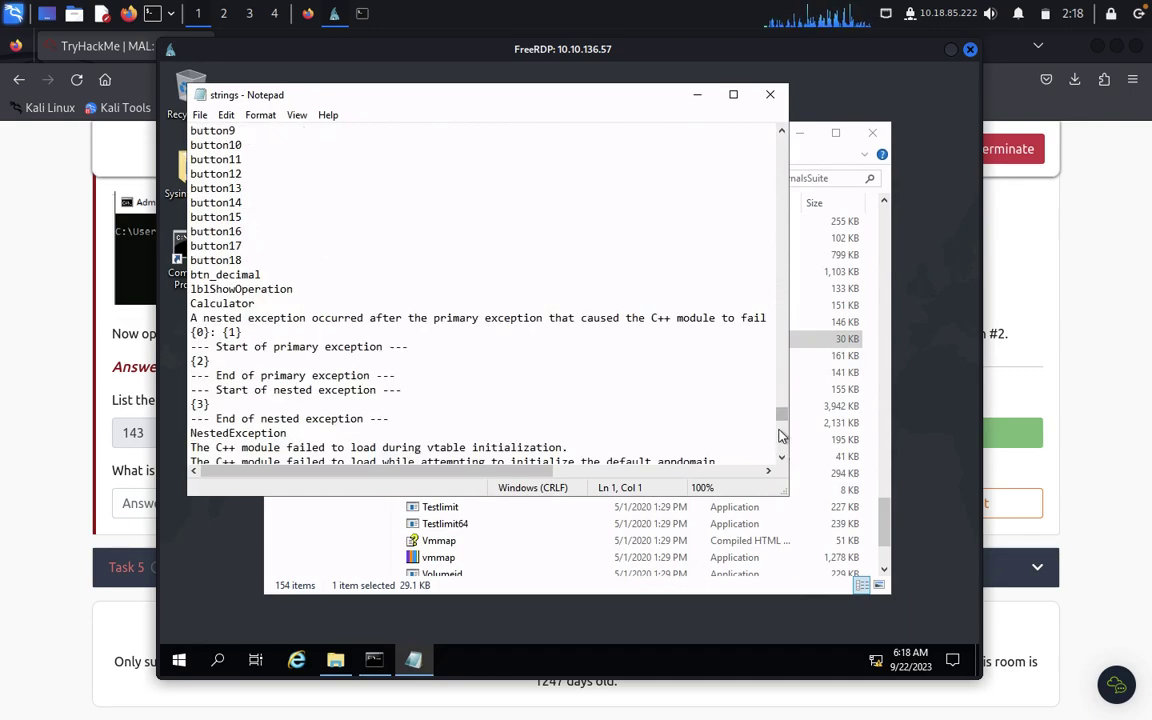
pyautogui.scroll(-7, 783, 437)
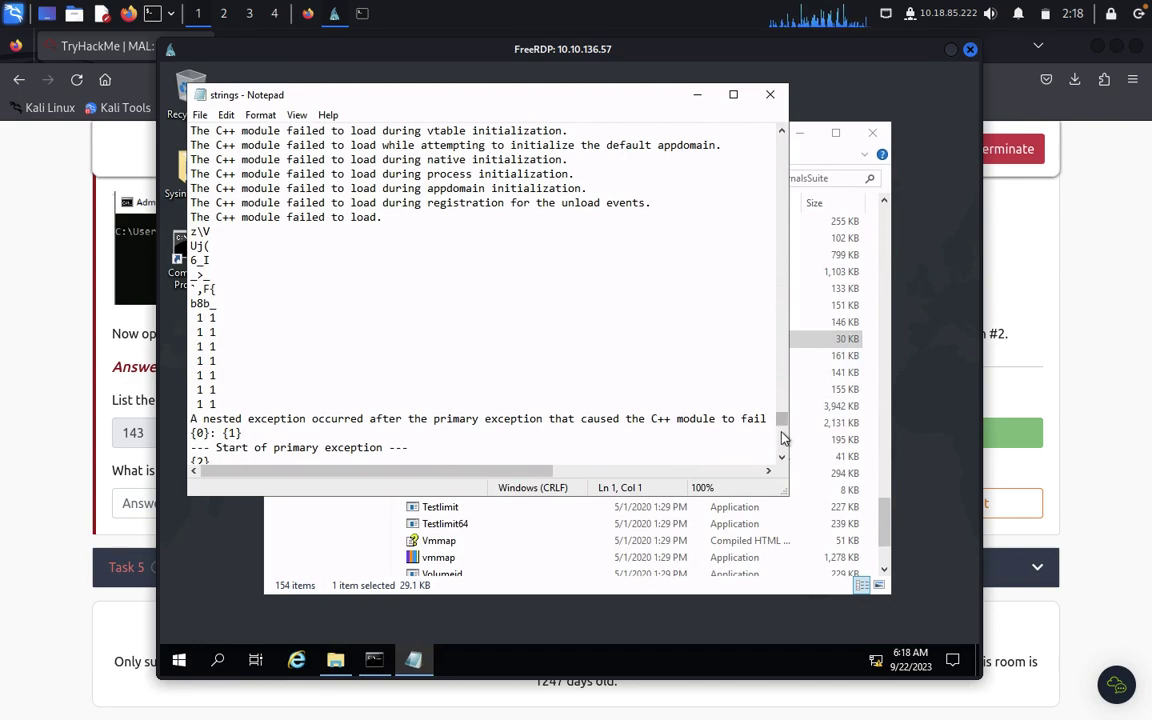
pyautogui.scroll(-7, 784, 437)
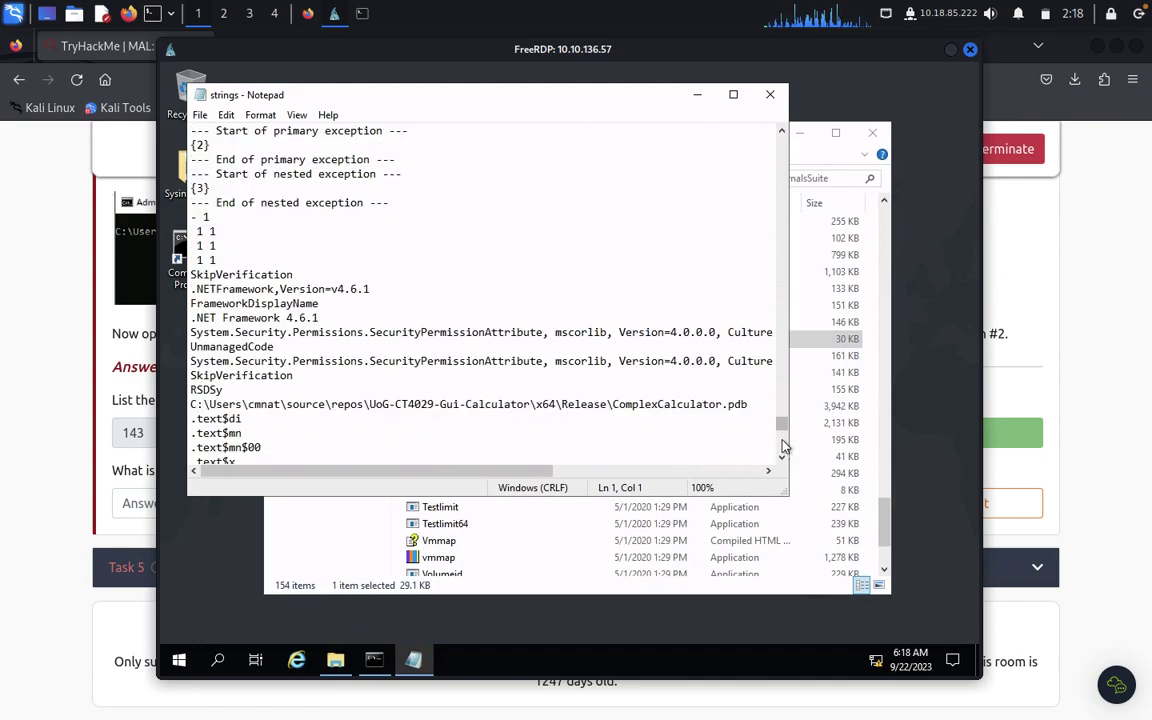
pyautogui.scroll(-10, 785, 446)
# Highlight the bitcoinWallet address in Notepad, then bring the TryHackMe question page forward
pyautogui.click(783, 447)
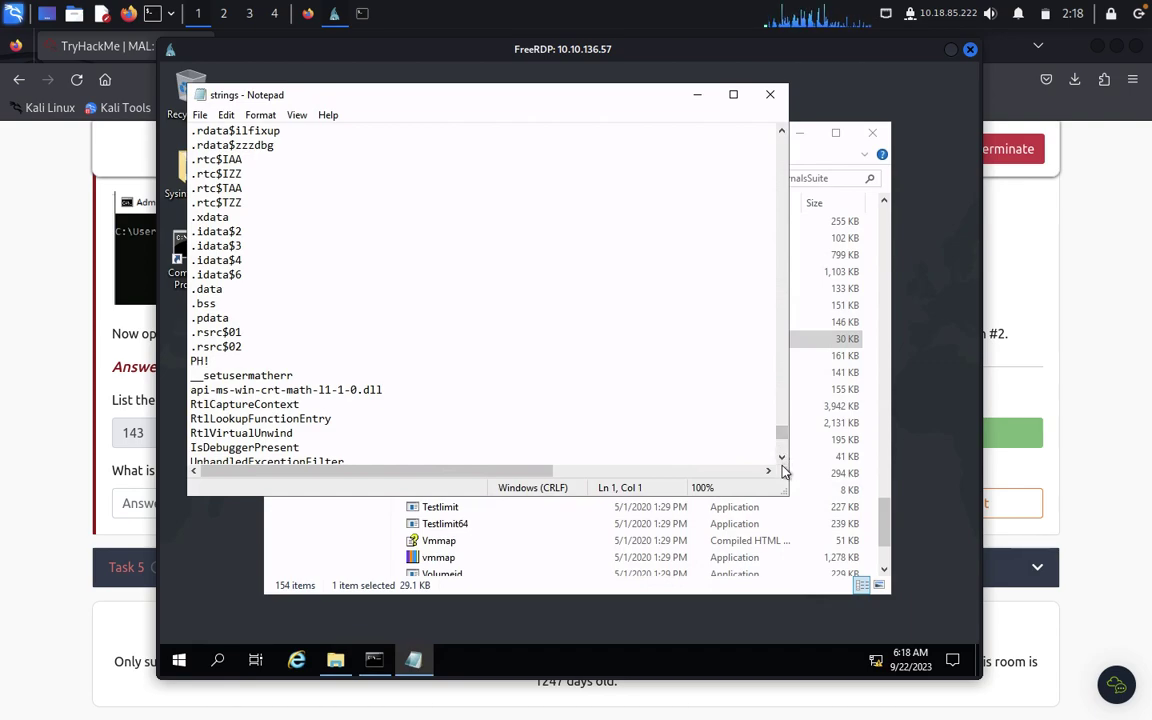
pyautogui.click(783, 458)
pyautogui.click(783, 458)
pyautogui.click(783, 458)
pyautogui.click(783, 458)
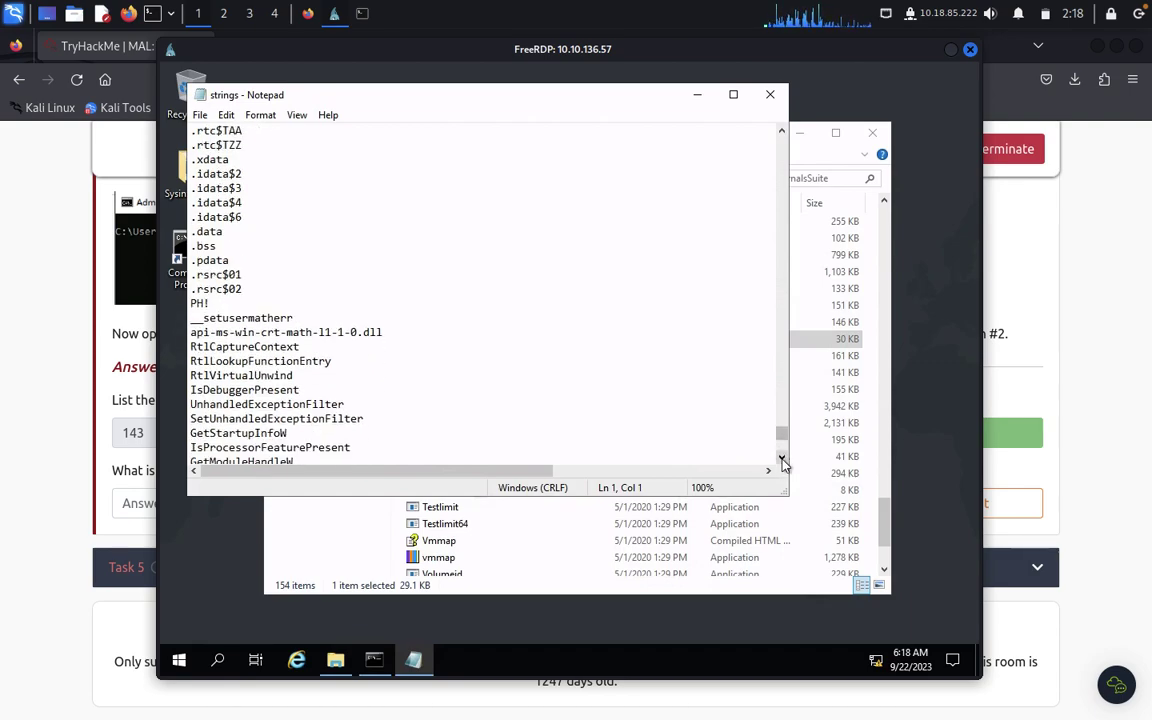
pyautogui.click(783, 458)
pyautogui.click(783, 458)
pyautogui.click(783, 458)
pyautogui.click(783, 458)
pyautogui.click(783, 458)
pyautogui.click(783, 458)
pyautogui.click(783, 458)
pyautogui.click(783, 458)
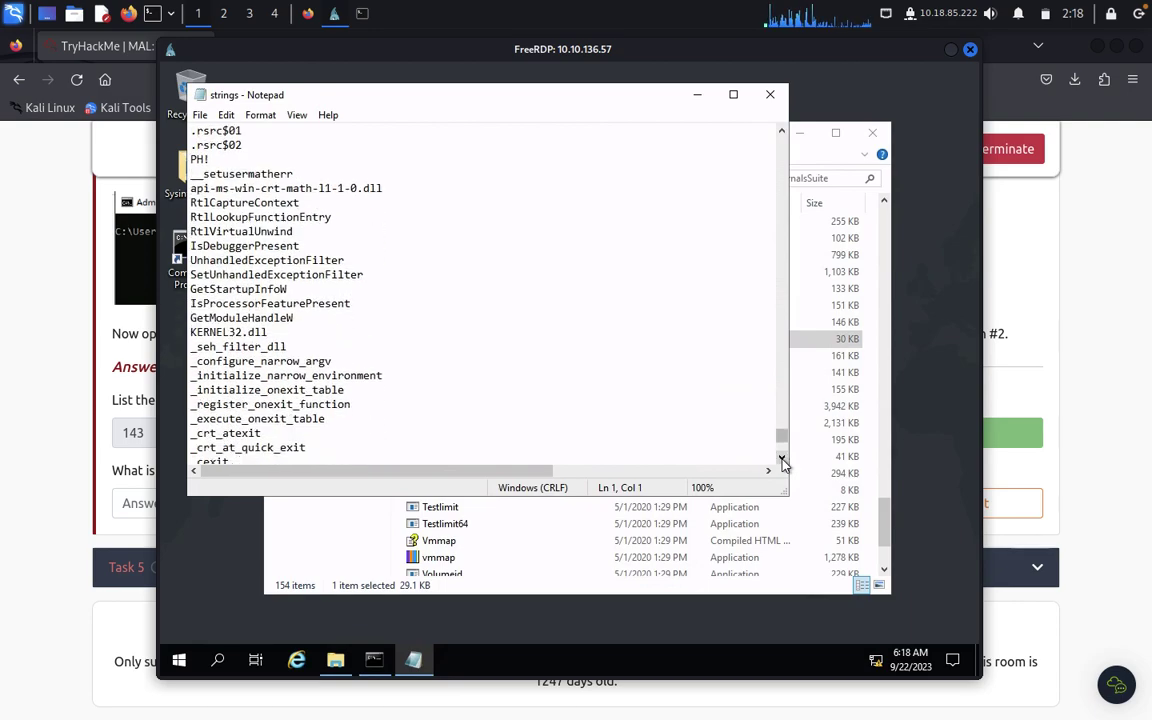
pyautogui.click(783, 458)
pyautogui.click(783, 458)
pyautogui.click(783, 458)
pyautogui.click(783, 458)
pyautogui.click(783, 458)
pyautogui.click(783, 458)
pyautogui.doubleClick(783, 458)
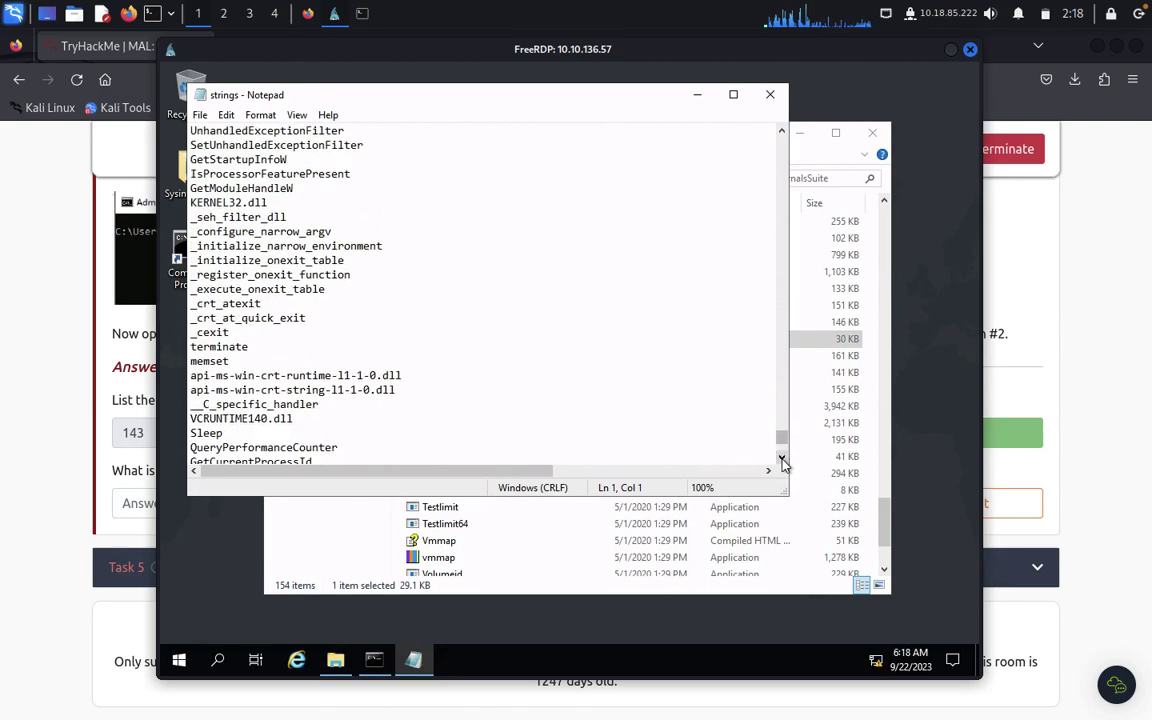
pyautogui.doubleClick(783, 458)
pyautogui.doubleClick(783, 458)
pyautogui.click(783, 458)
pyautogui.doubleClick(783, 458)
pyautogui.doubleClick(783, 458)
pyautogui.click(783, 458)
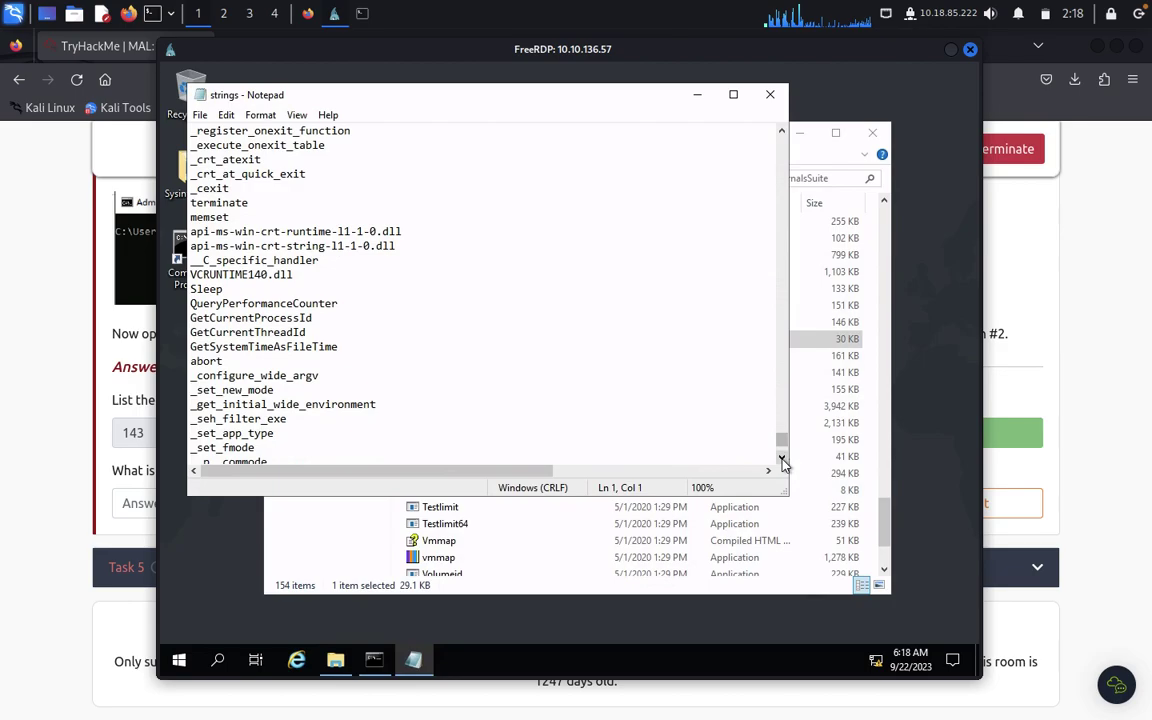
pyautogui.doubleClick(783, 458)
pyautogui.click(783, 458)
pyautogui.doubleClick(783, 458)
pyautogui.doubleClick(783, 458)
pyautogui.click(783, 458)
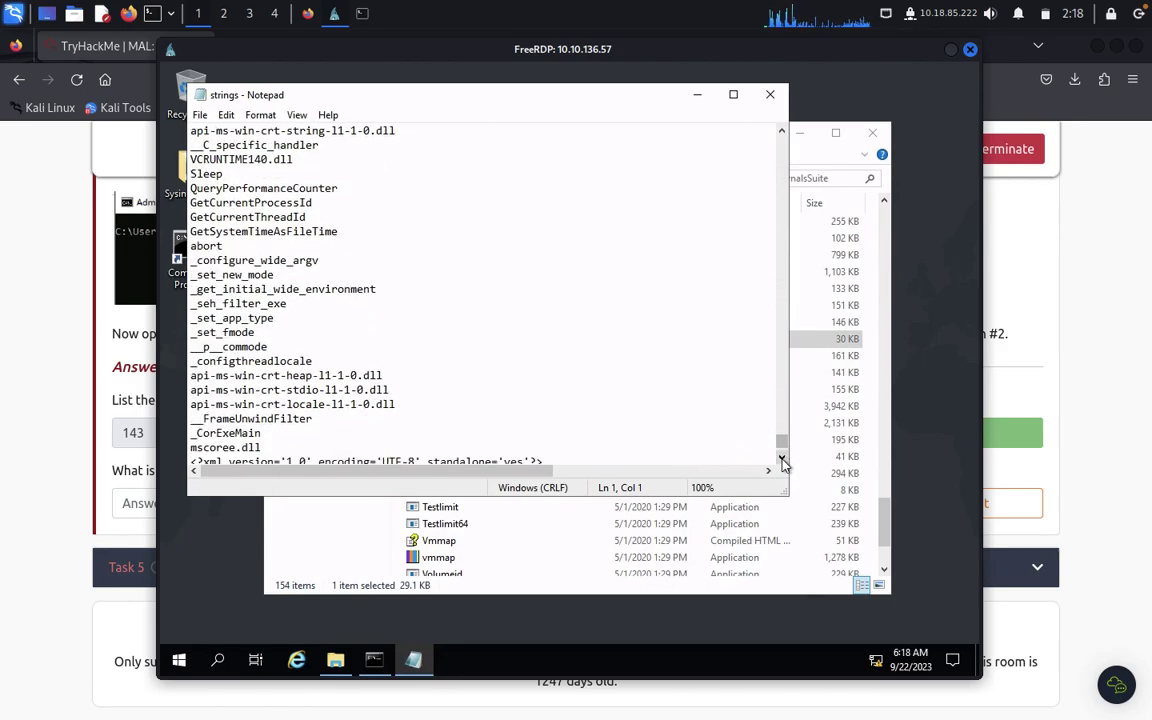
pyautogui.doubleClick(783, 458)
pyautogui.doubleClick(783, 458)
pyautogui.click(783, 458)
pyautogui.doubleClick(783, 458)
pyautogui.click(783, 458)
pyautogui.doubleClick(783, 458)
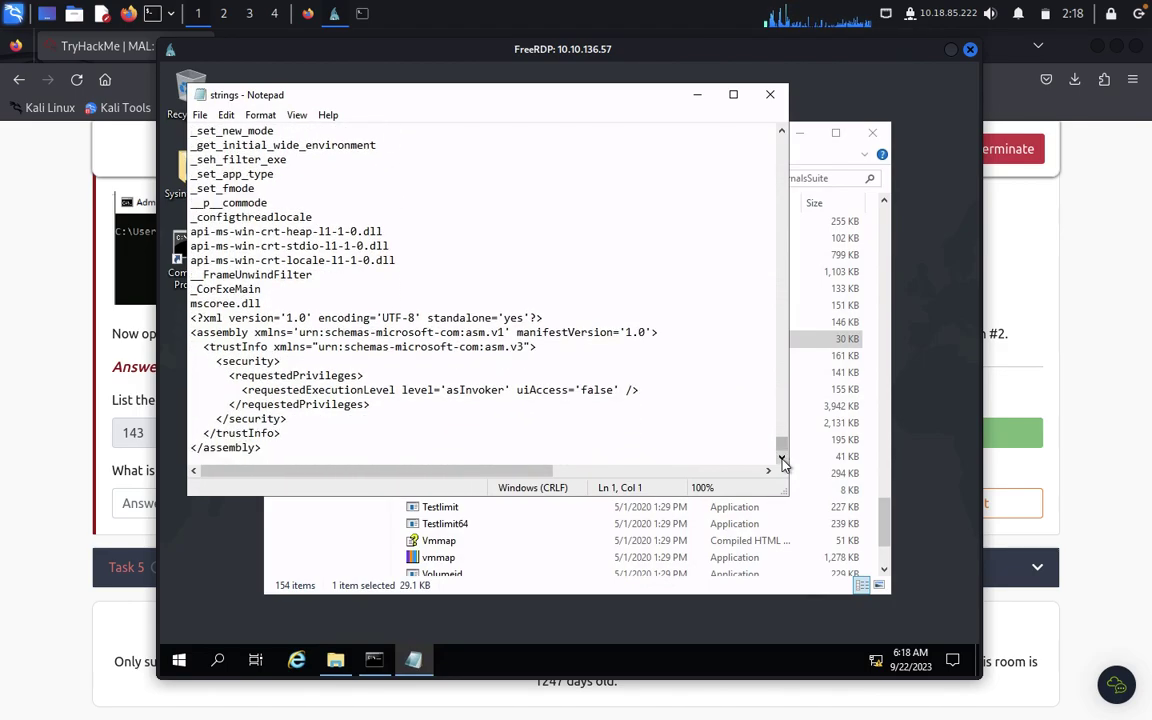
pyautogui.click(783, 458)
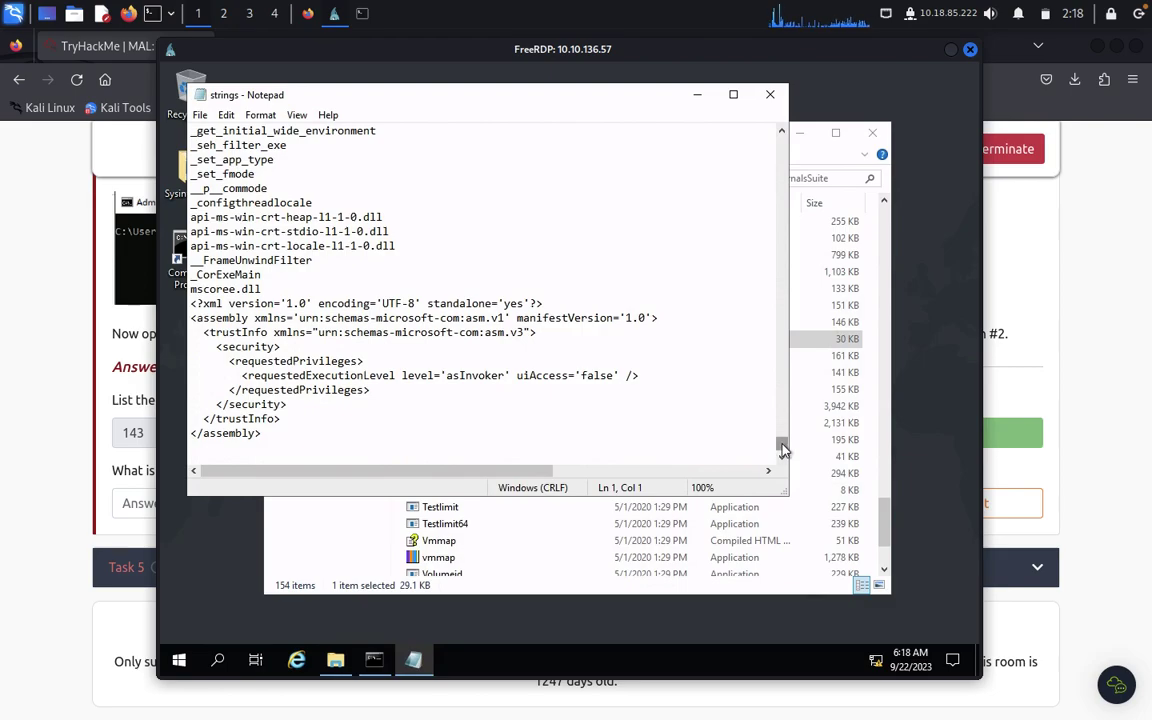
pyautogui.moveTo(783, 450); pyautogui.dragTo(783, 421)
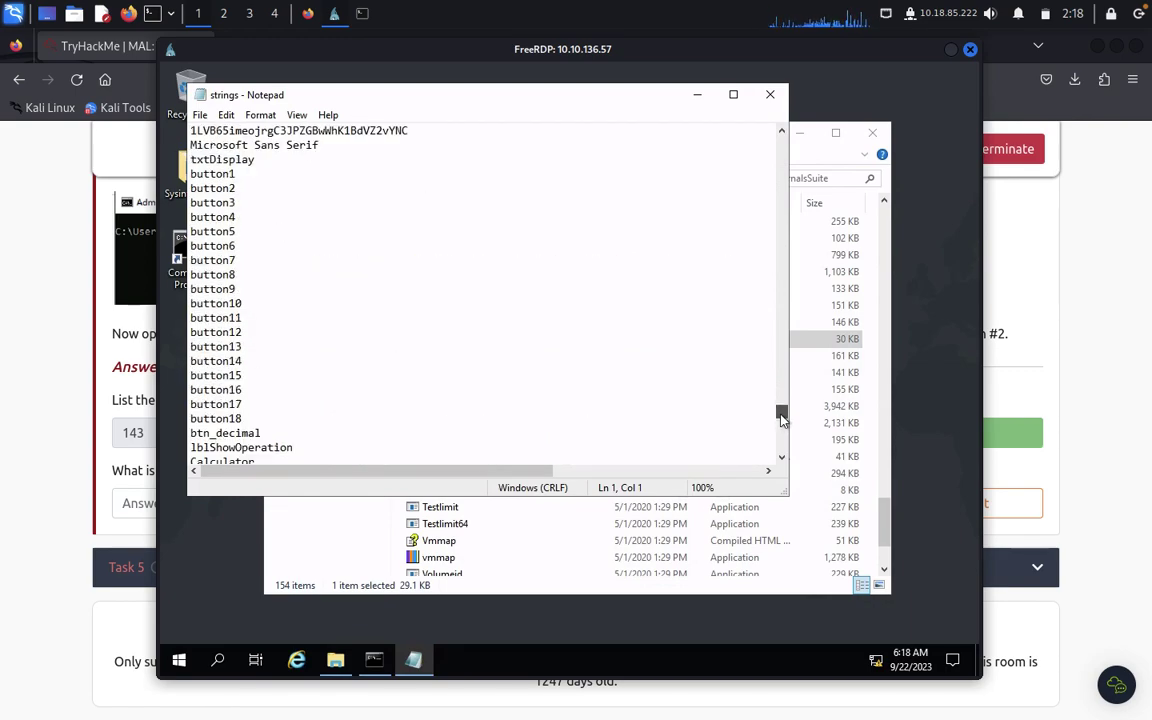
pyautogui.scroll(1, 660, 383)
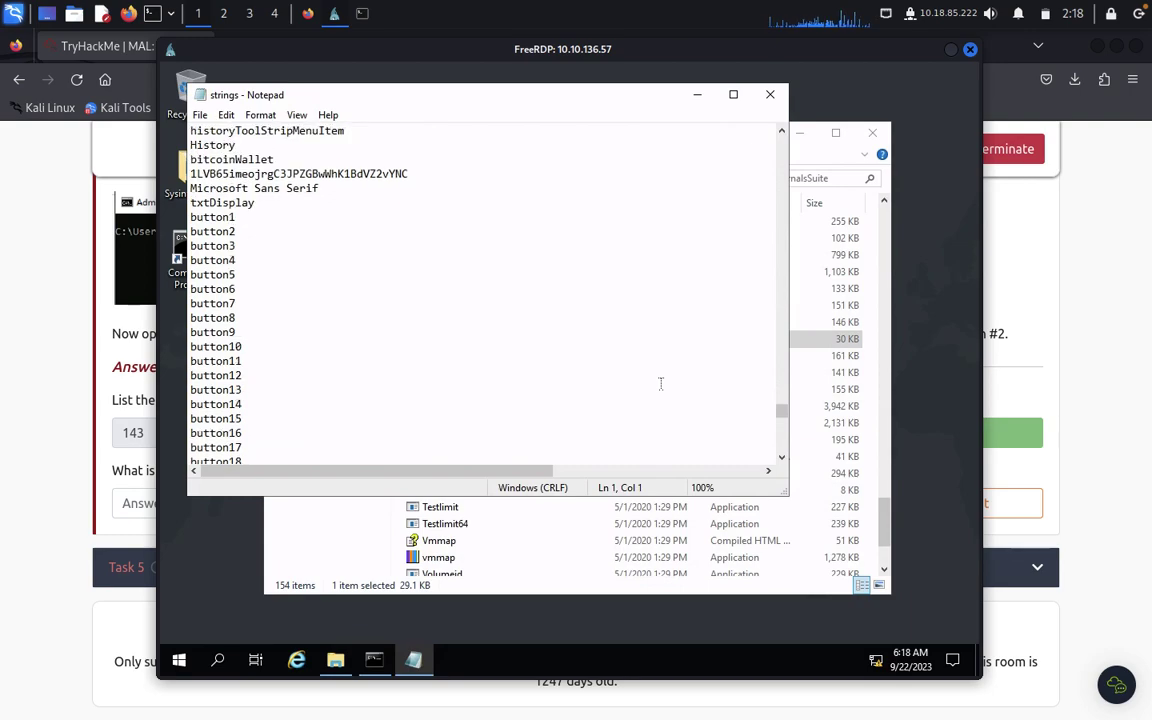
pyautogui.click(40, 454)
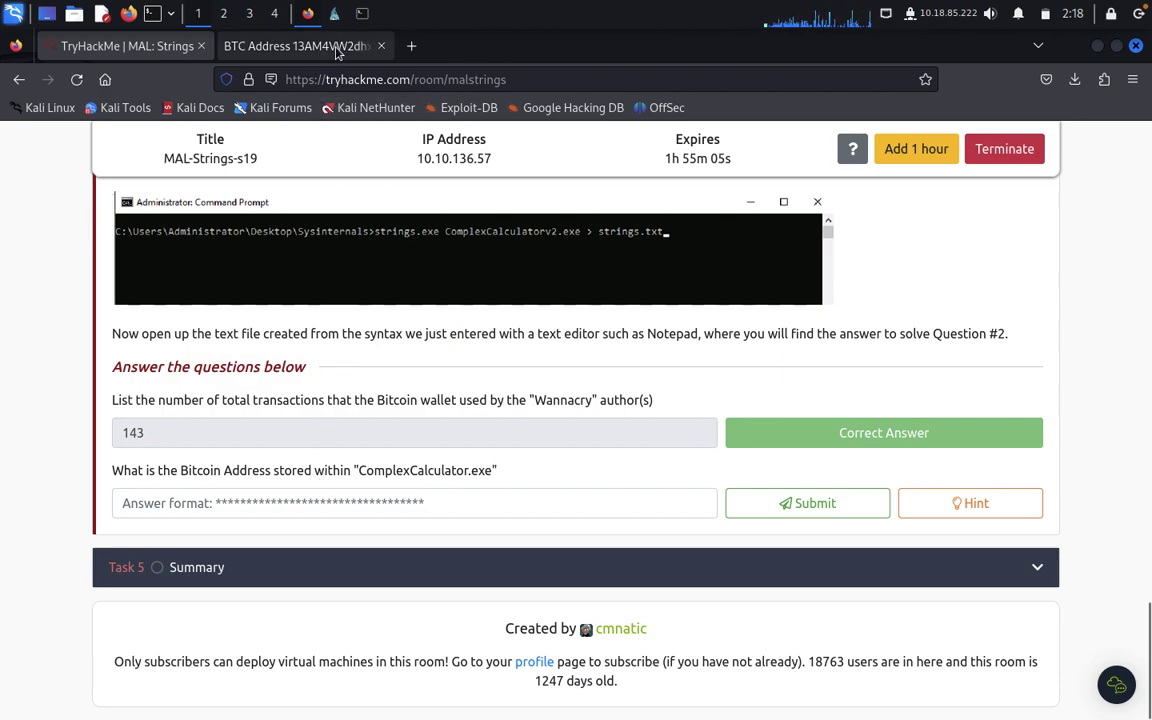
pyautogui.click(334, 13)
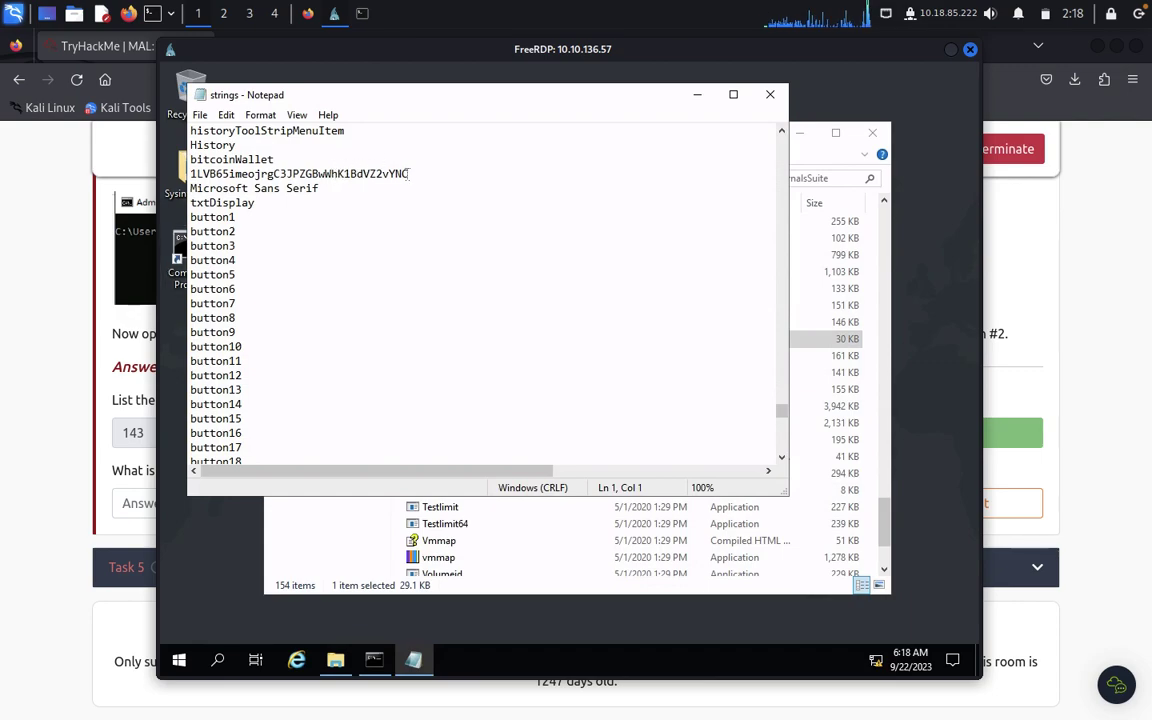
pyautogui.moveTo(409, 174); pyautogui.dragTo(190, 174)
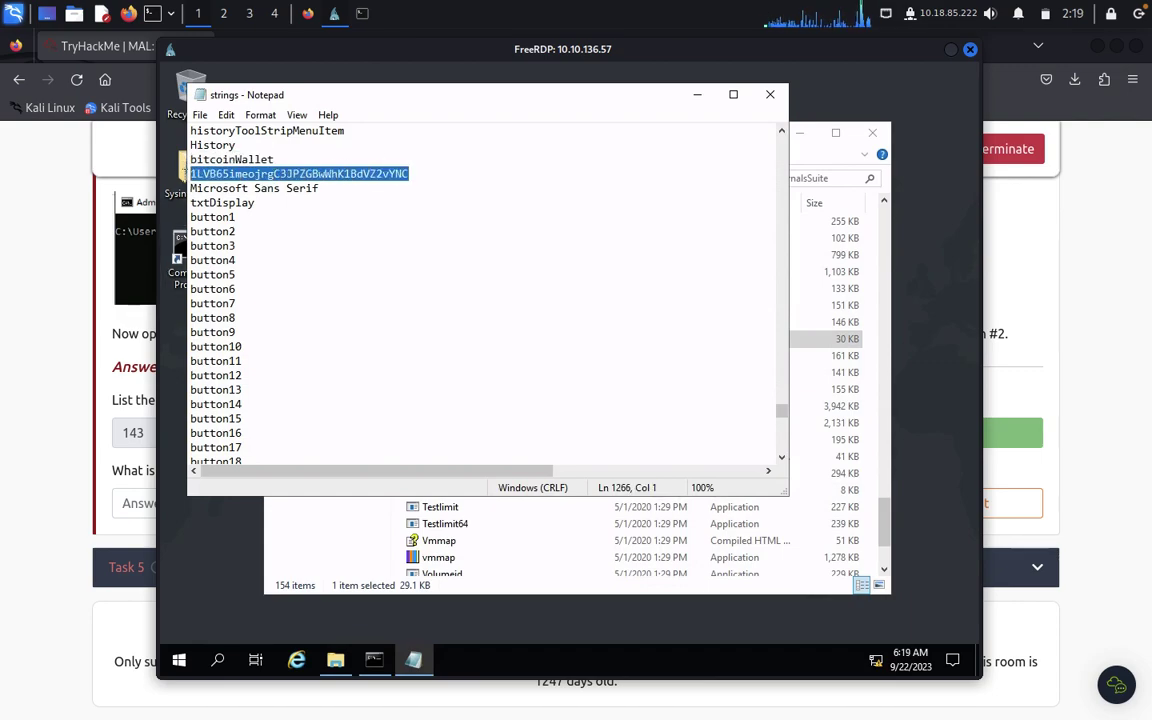
pyautogui.rightClick(203, 171)
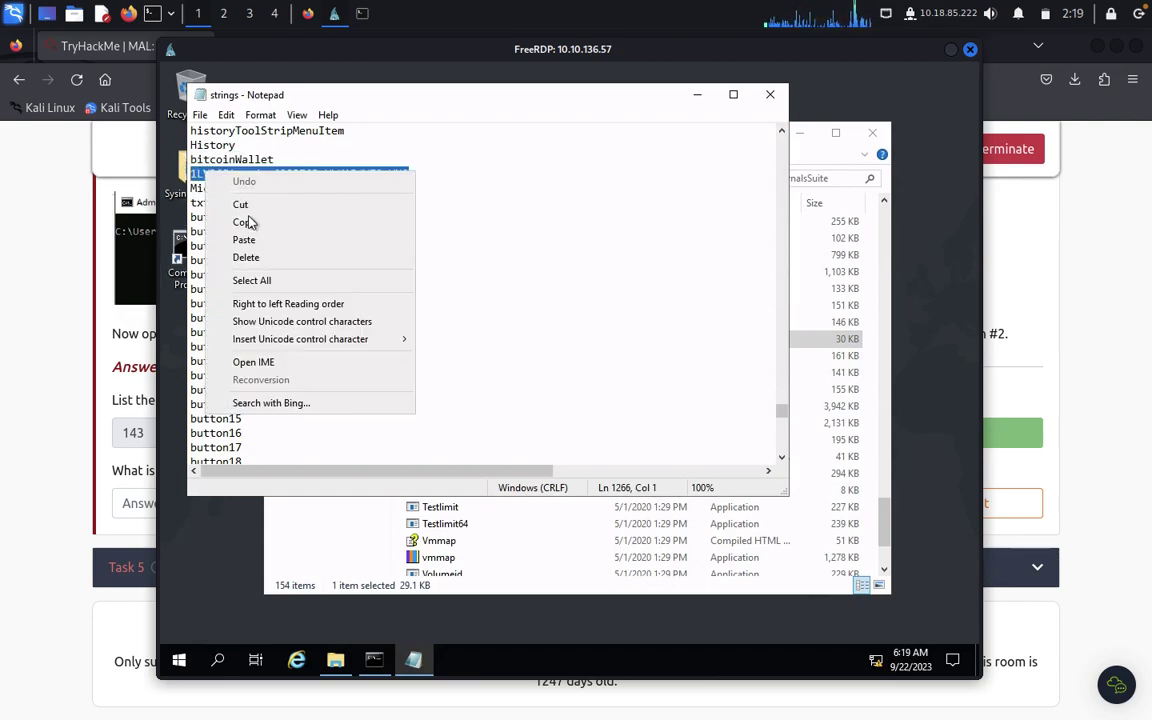
pyautogui.click(249, 225)
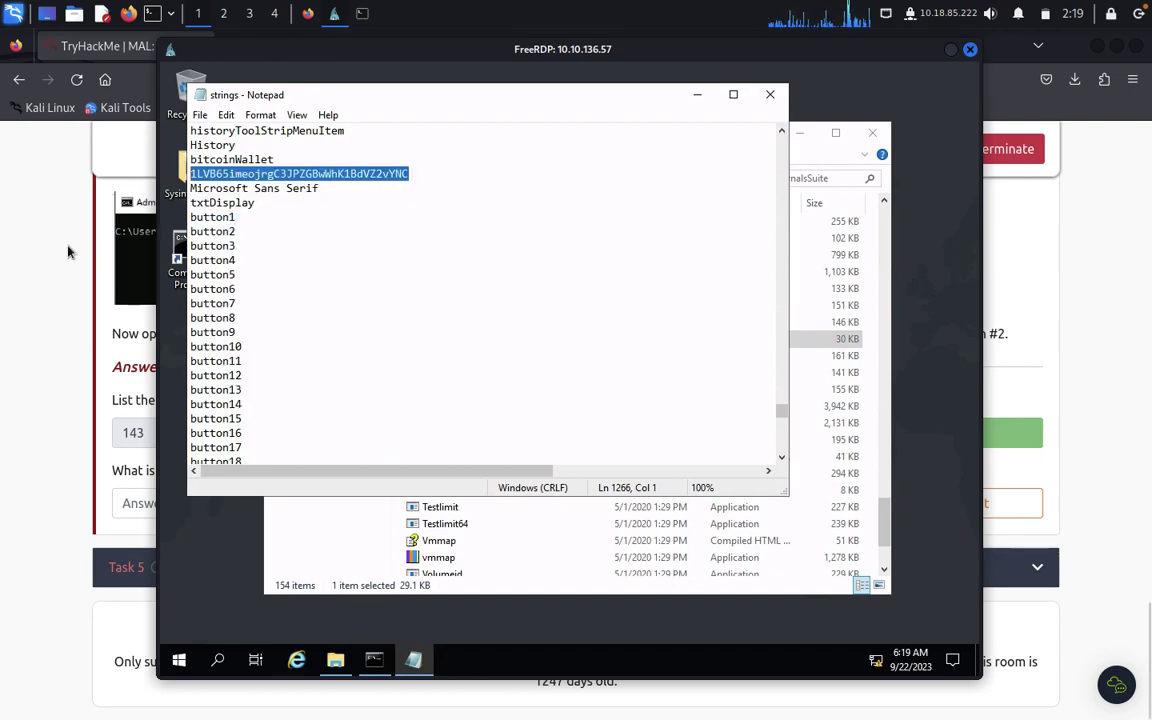
# Search BlockCypher for the pasted Bitcoin address, showing 0.0008 BTC received and sent, 0.0 balance
pyautogui.click(60, 220)
pyautogui.click(314, 48)
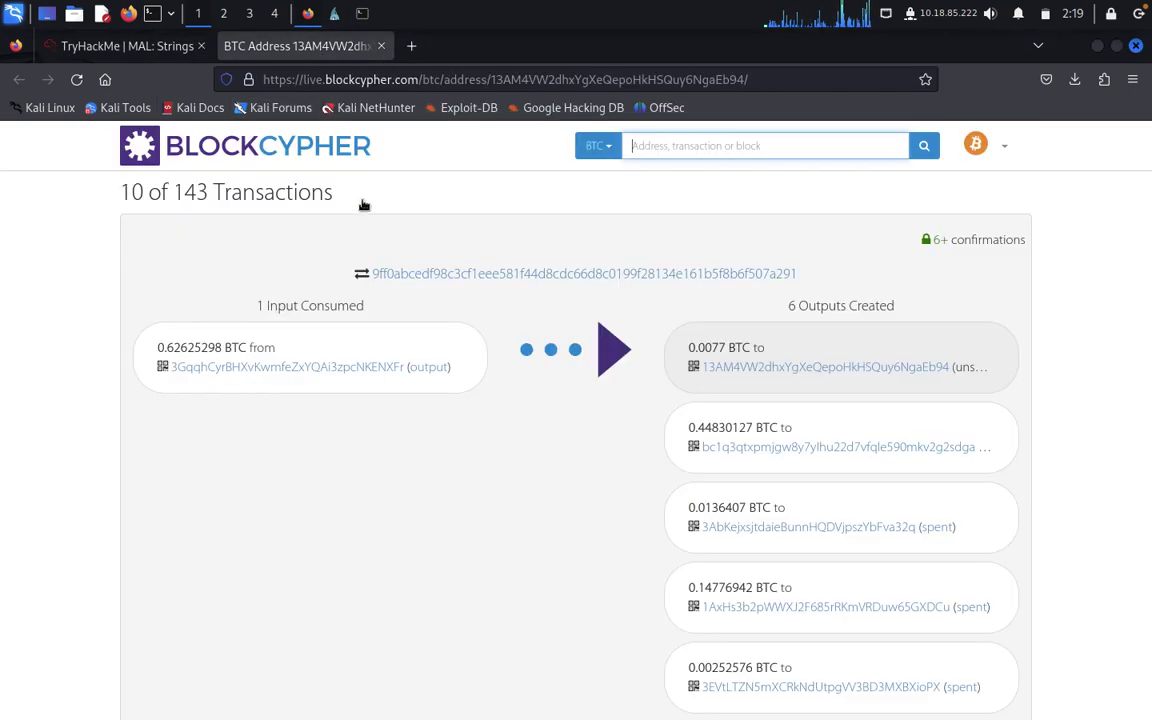
pyautogui.rightClick(664, 142)
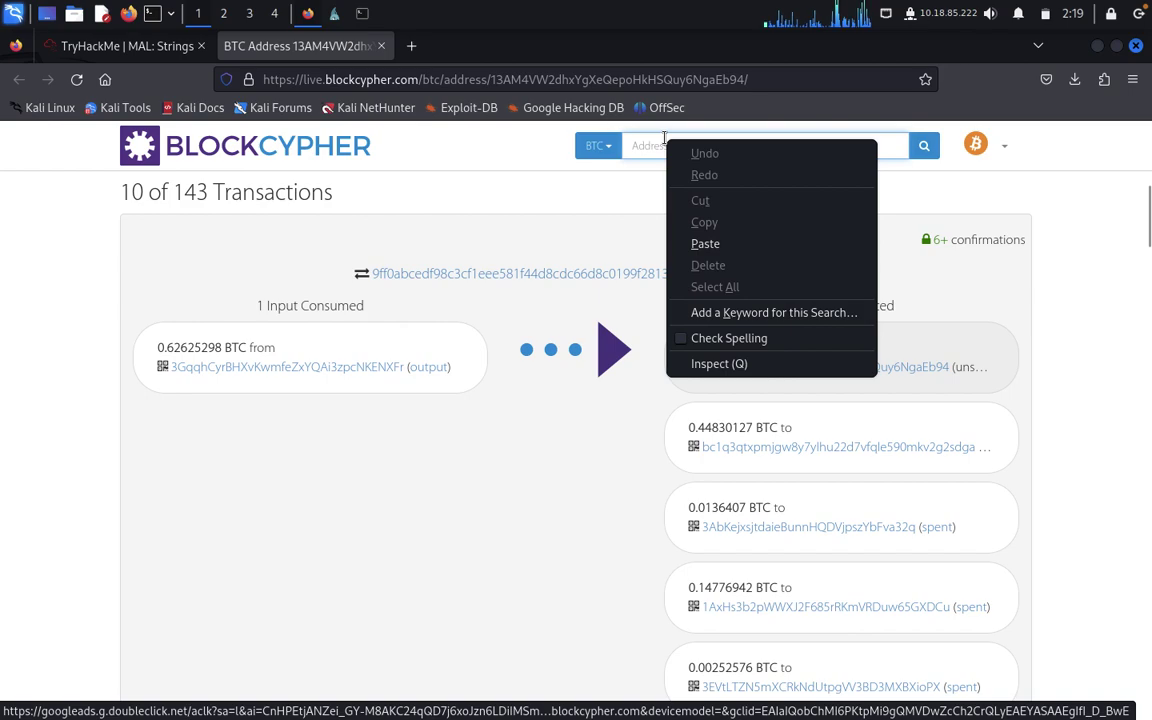
pyautogui.click(700, 243)
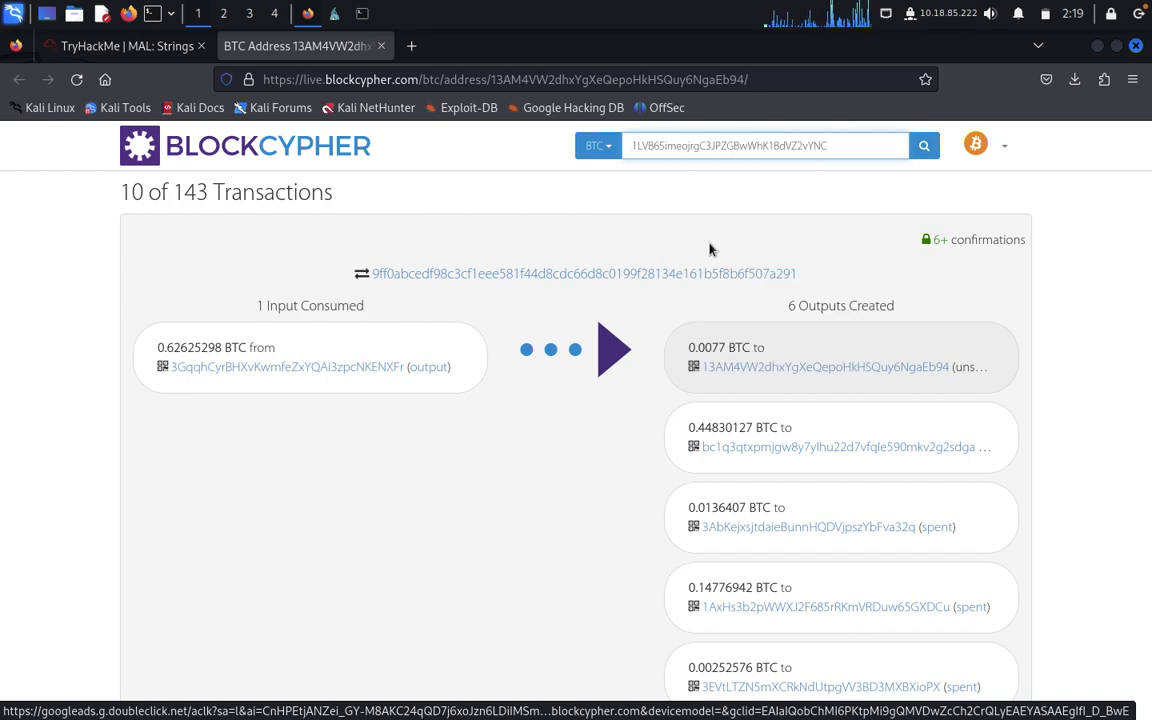
pyautogui.click(926, 147)
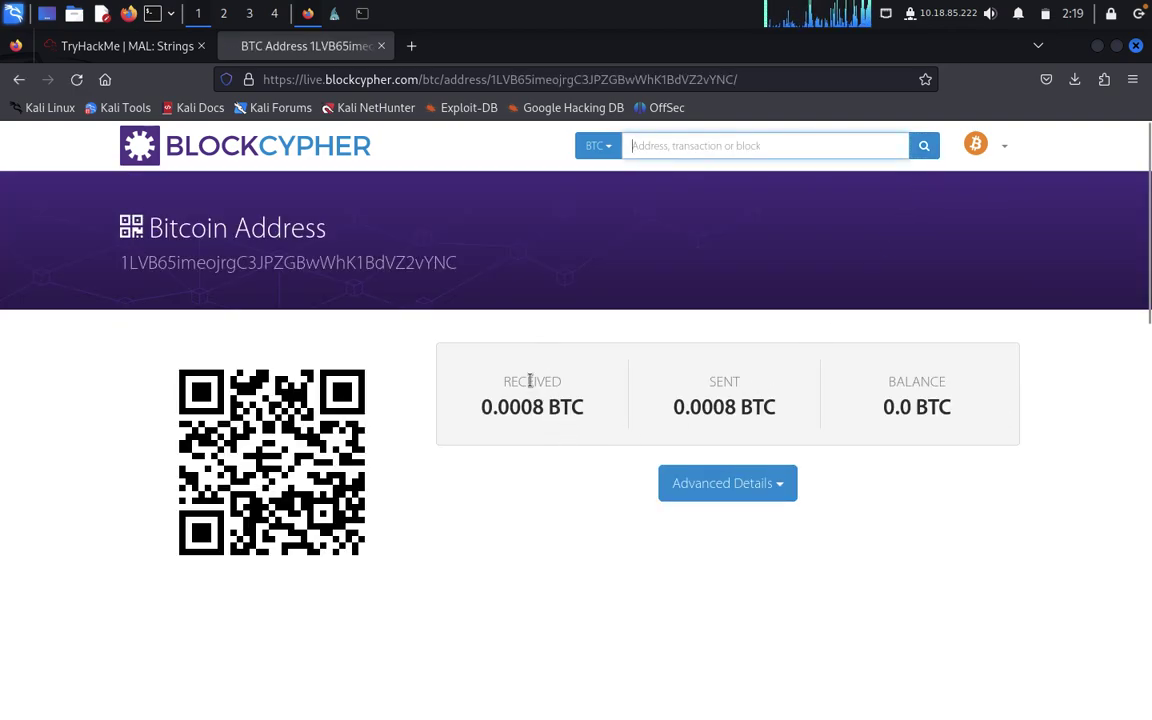
# Submit the pasted Bitcoin address as the ComplexCalculator.exe answer and expand Task 5 Summary
pyautogui.click(140, 46)
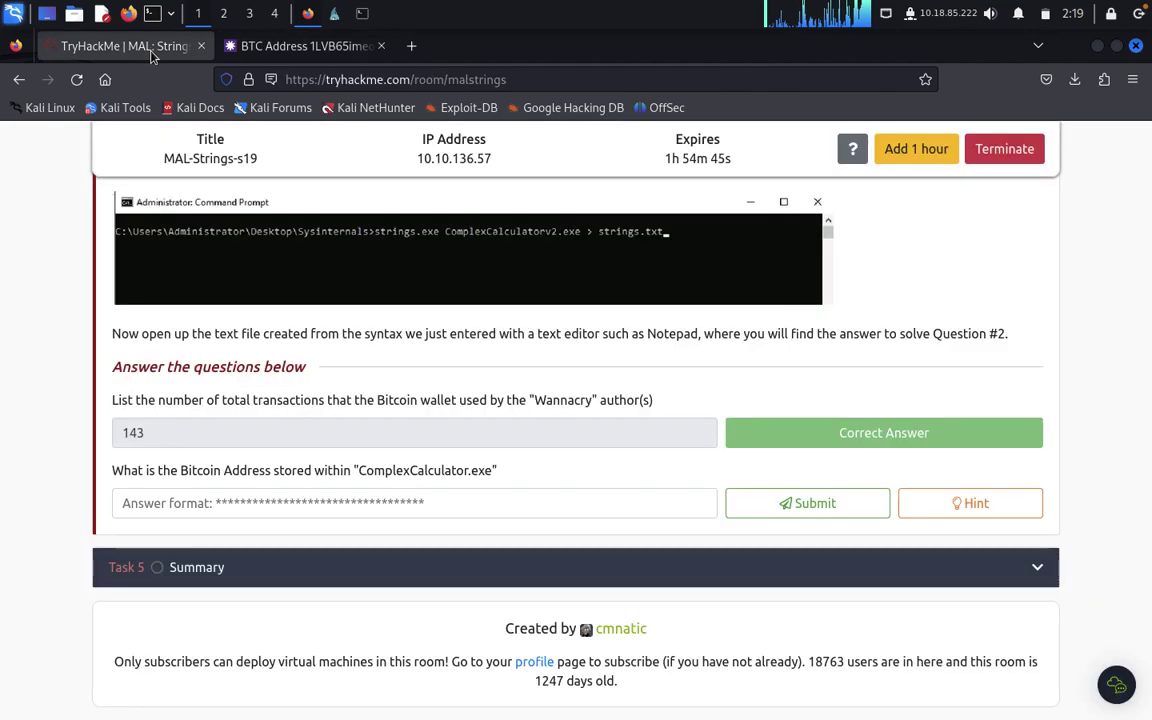
pyautogui.rightClick(183, 501)
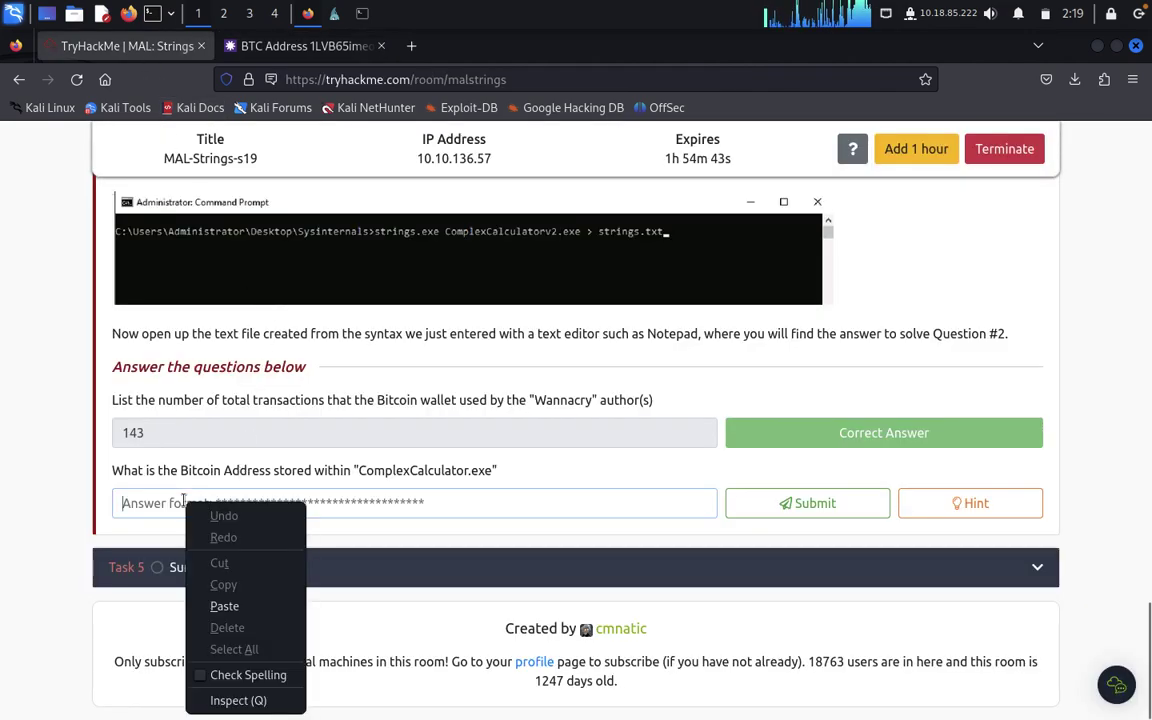
pyautogui.click(229, 606)
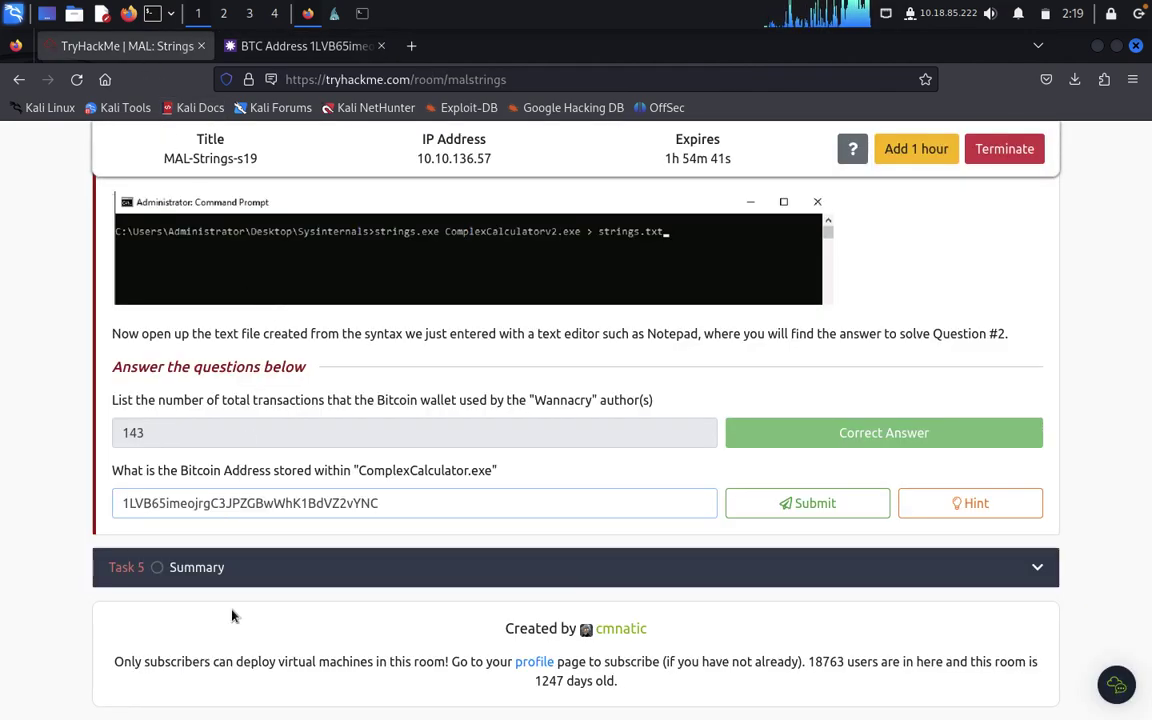
pyautogui.press('Return')
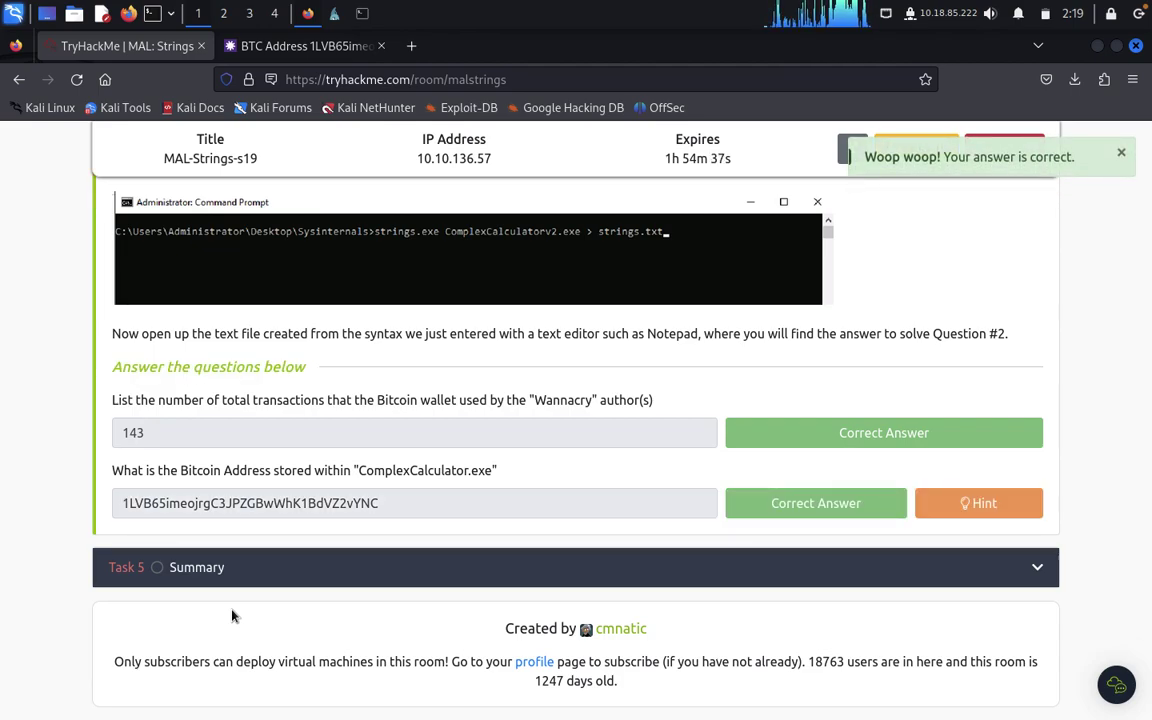
pyautogui.click(286, 580)
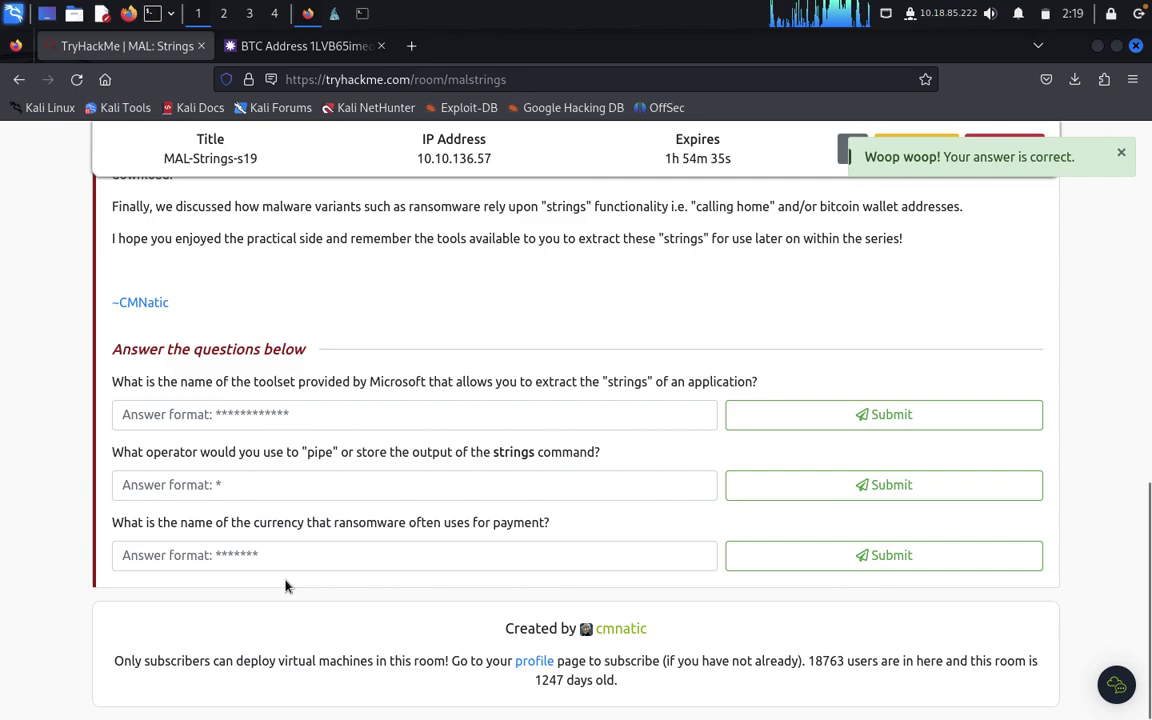
# Answer the Microsoft toolset question with sysinternals
pyautogui.scroll(5, 193, 342)
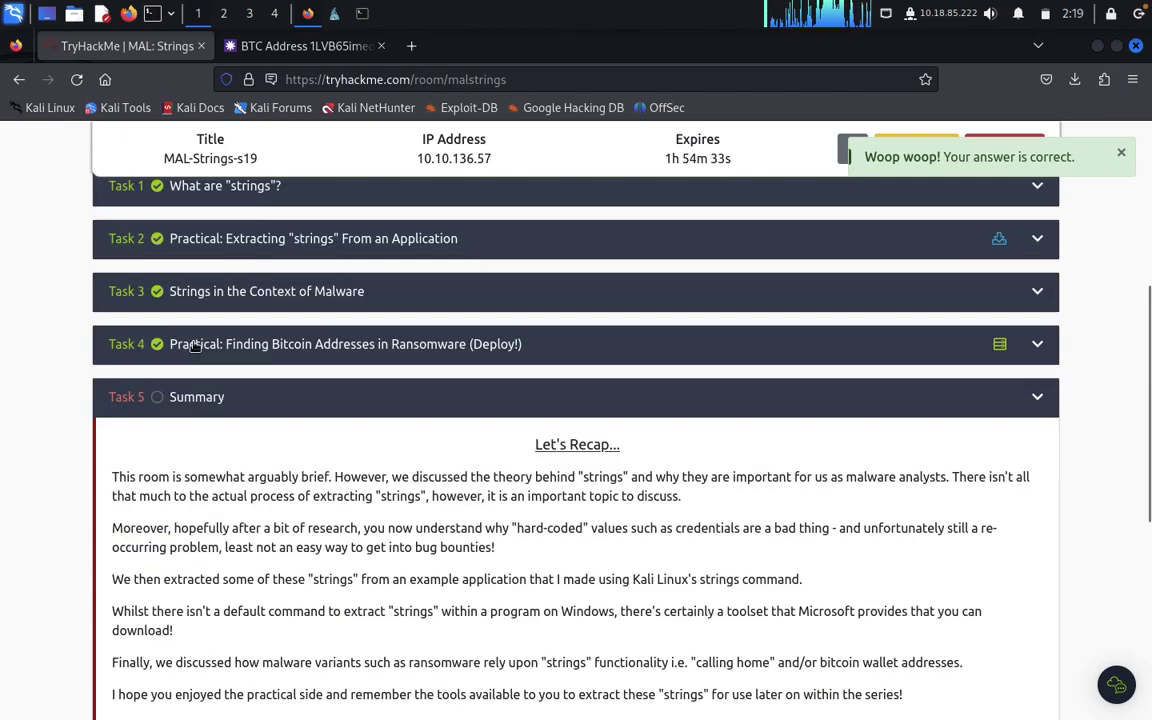
pyautogui.scroll(-3, 193, 346)
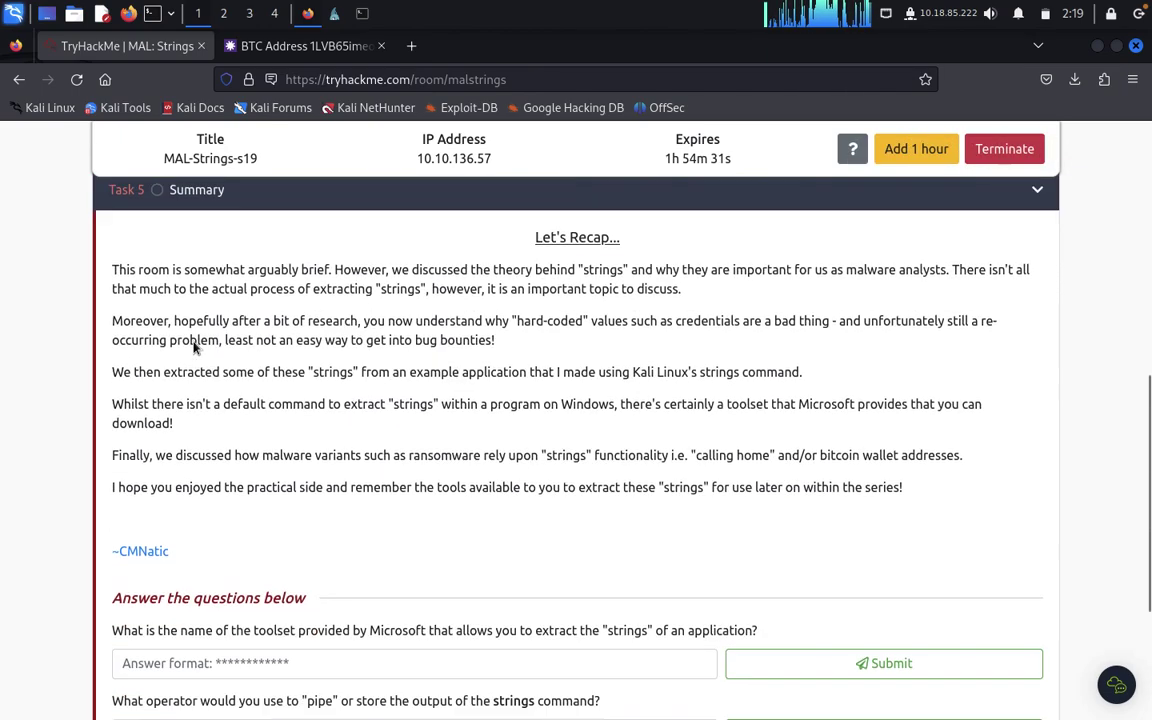
pyautogui.scroll(-4, 195, 346)
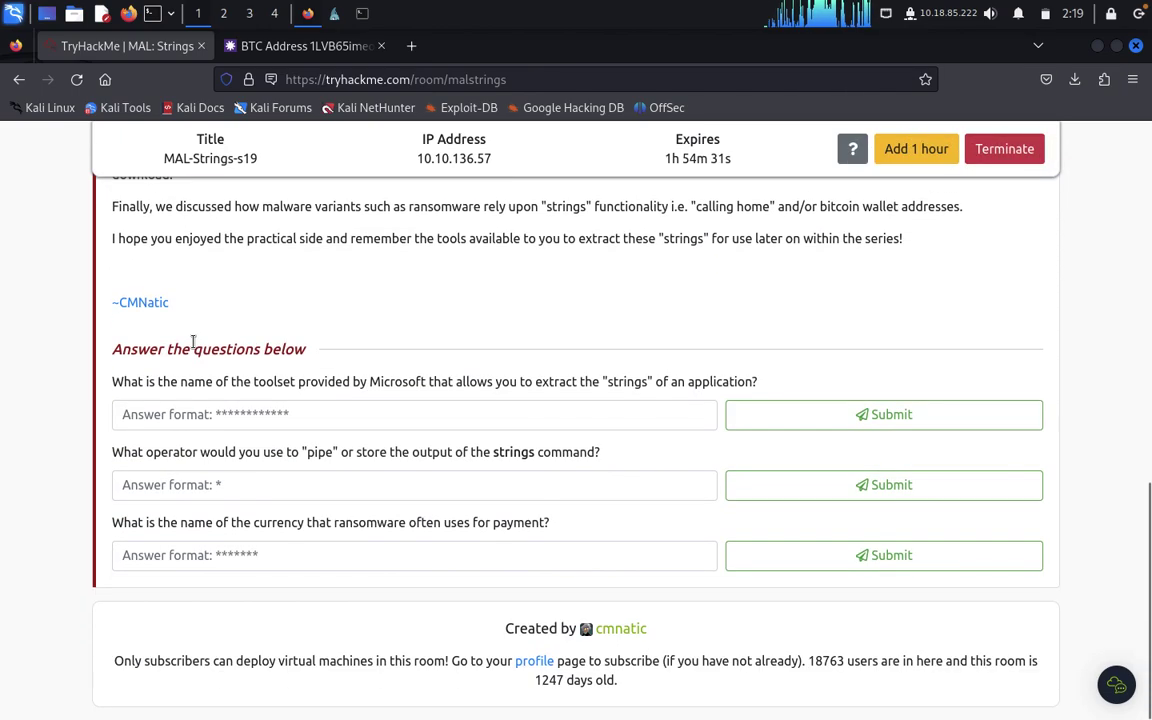
pyautogui.click(345, 408)
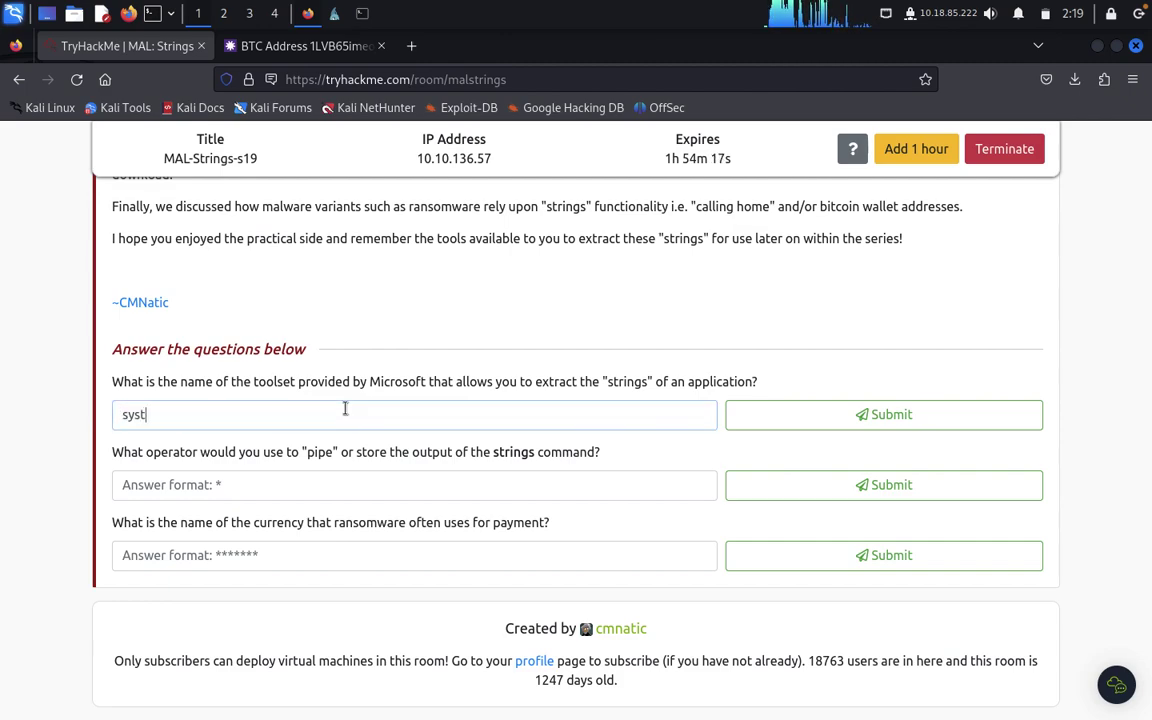
pyautogui.press('BackSpace')
pyautogui.press('BackSpace')
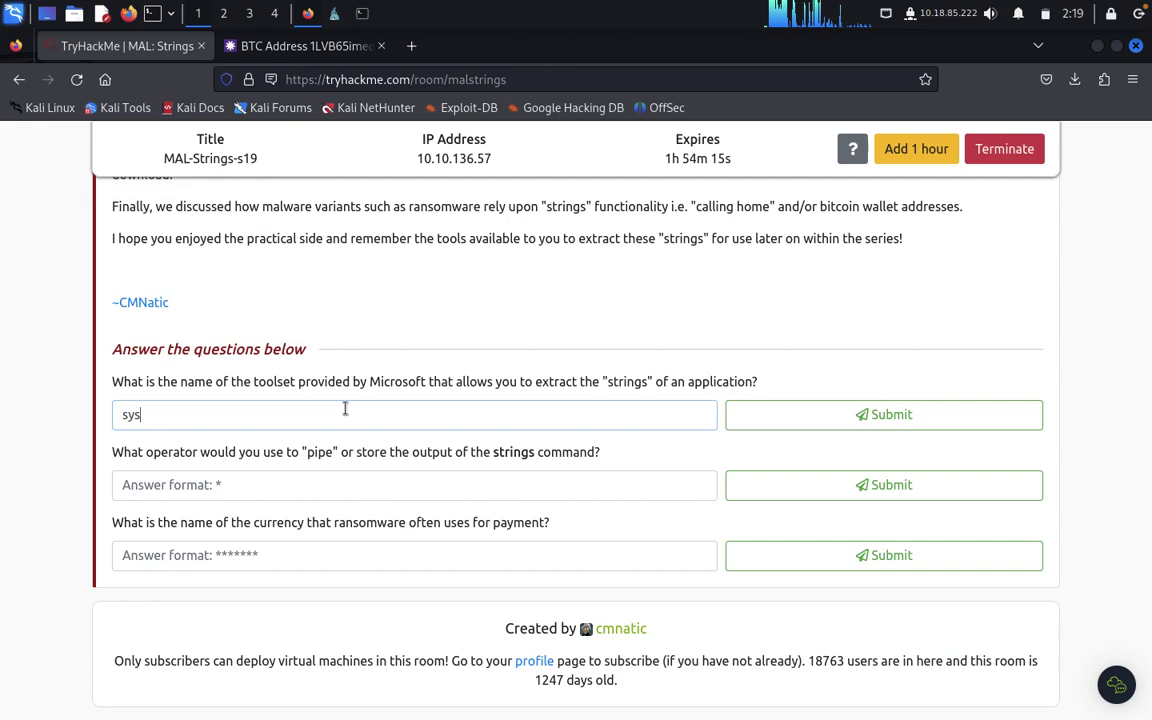
pyautogui.write('inter')
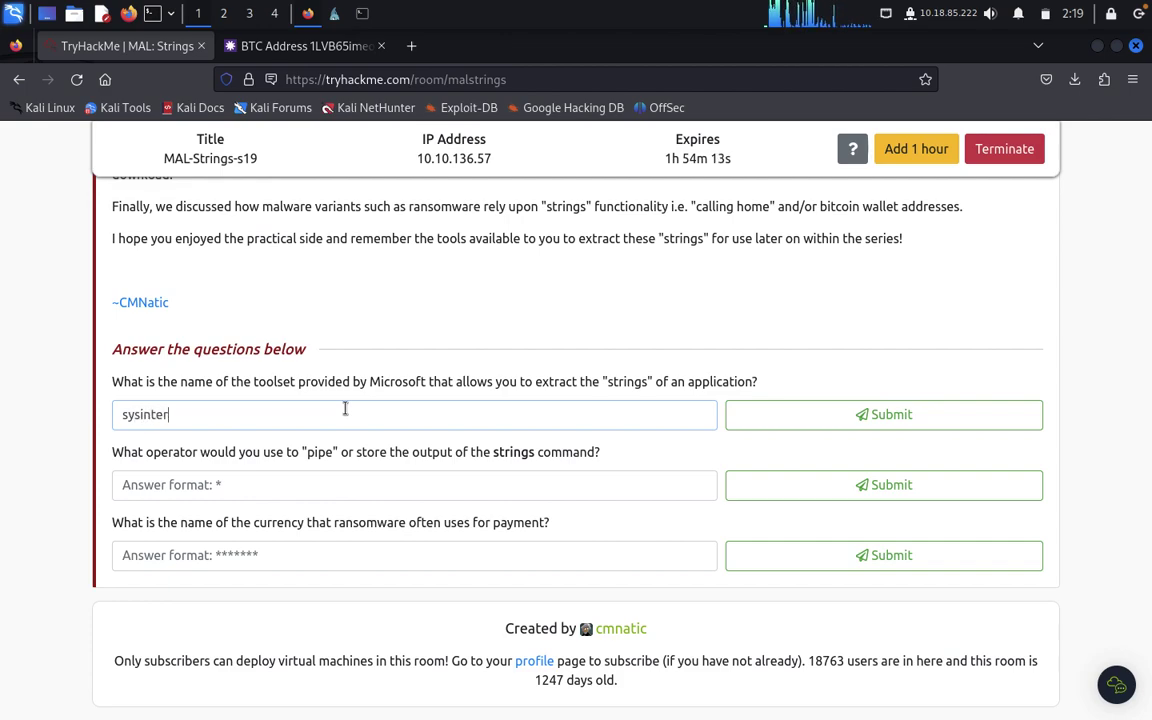
pyautogui.write('nals')
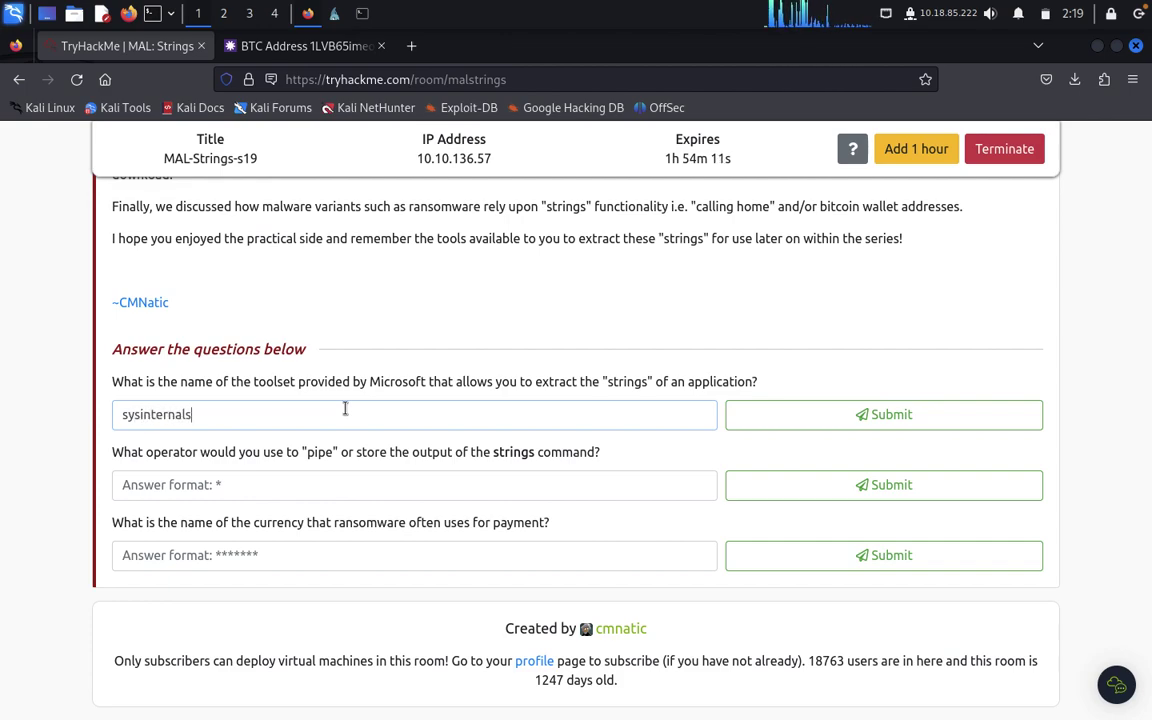
pyautogui.press('Return')
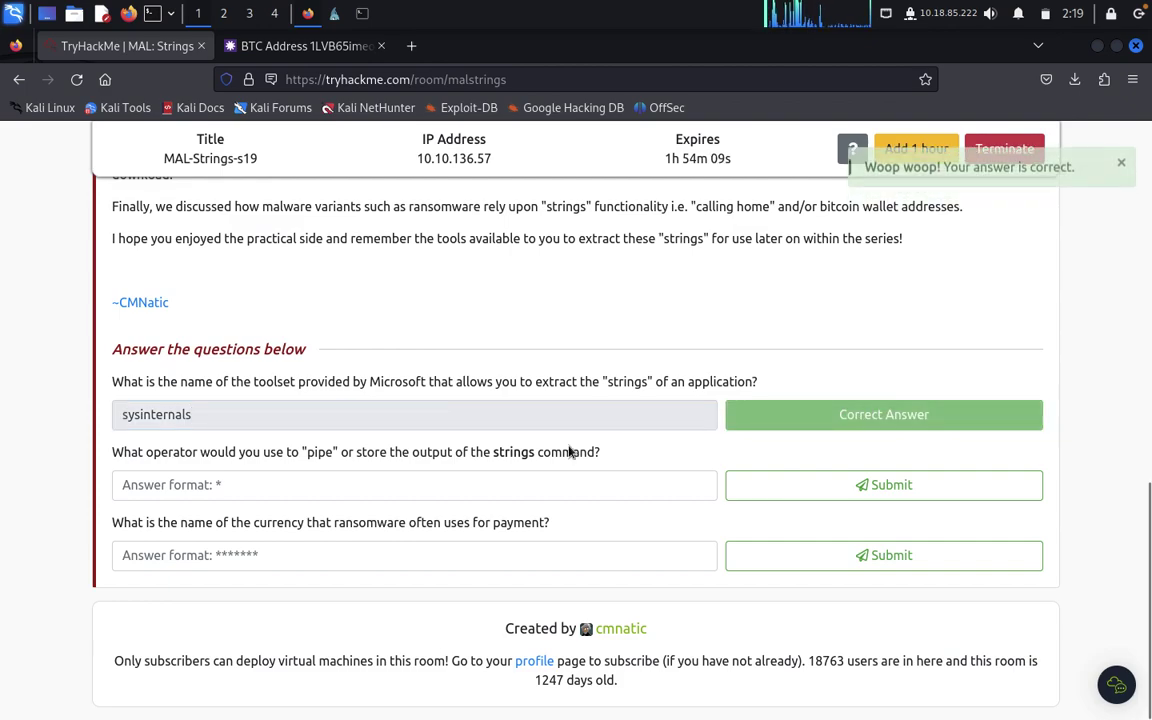
# Answer the output operator question with > and the ransomware currency question with bitcoin
pyautogui.click(373, 475)
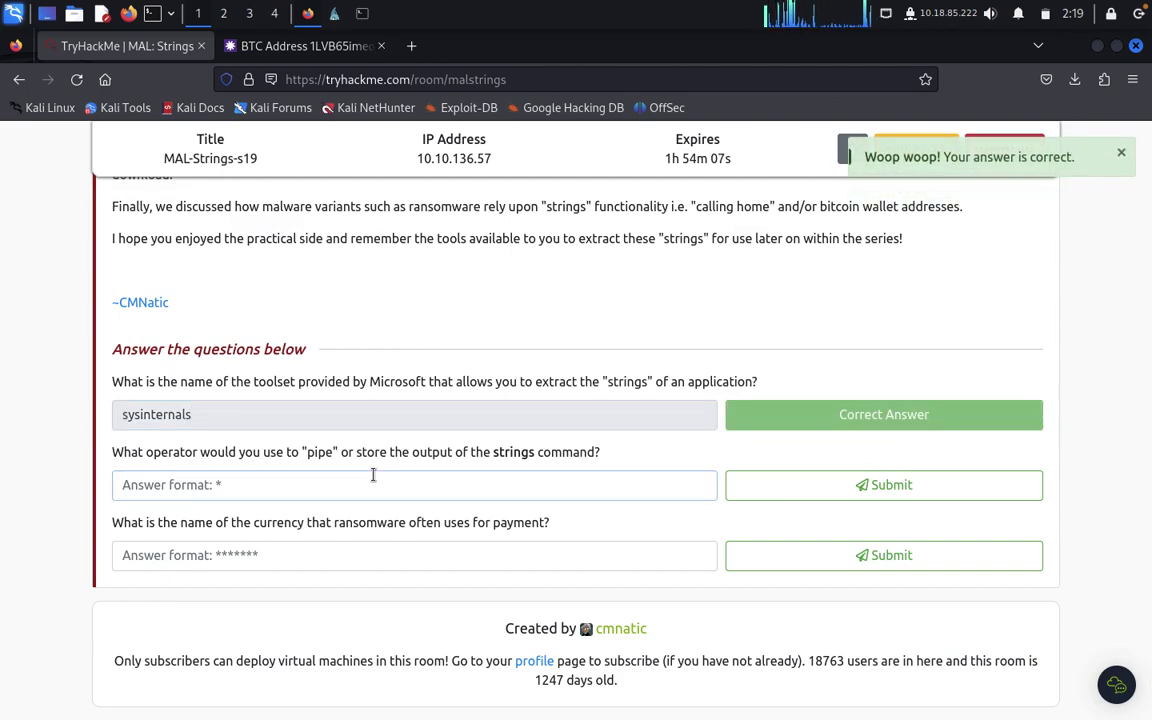
pyautogui.write('>')
pyautogui.press('Return')
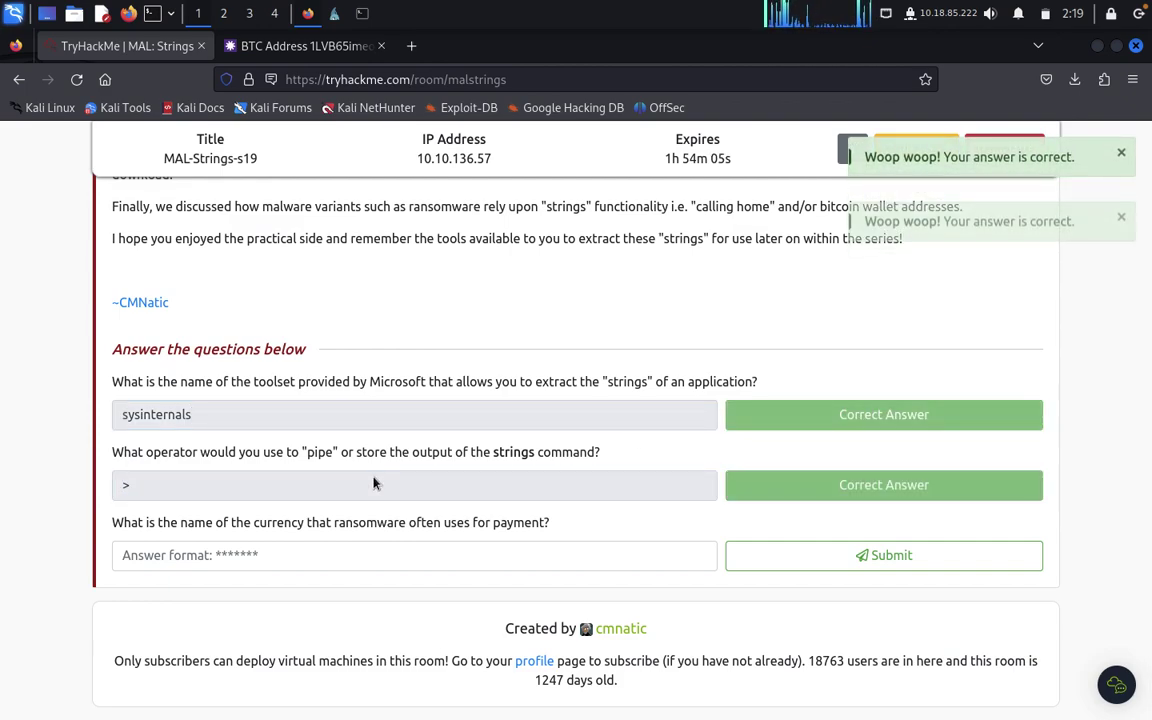
pyautogui.click(354, 563)
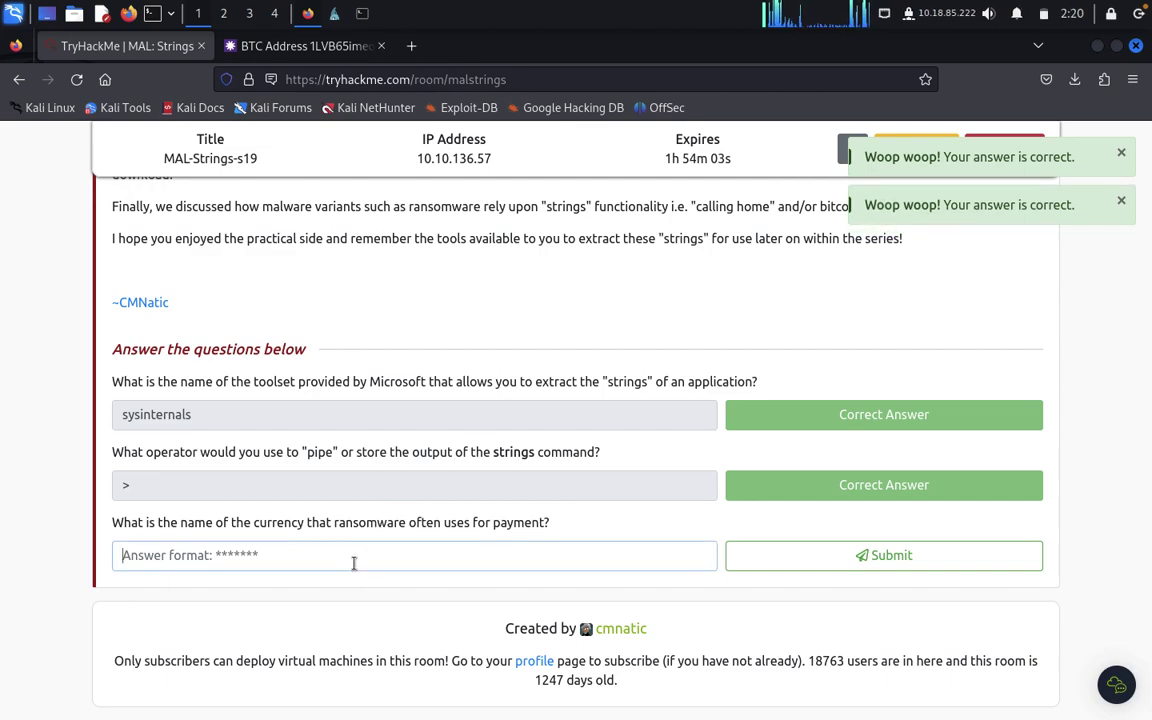
pyautogui.write('b')
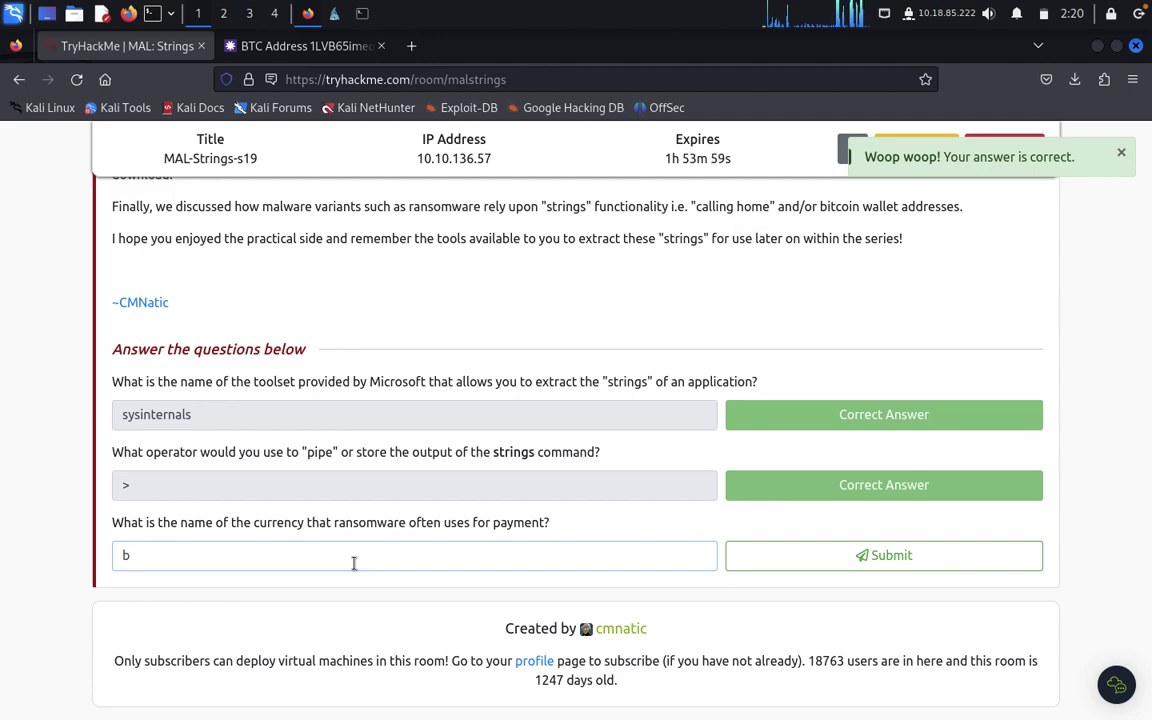
pyautogui.write('itcoin')
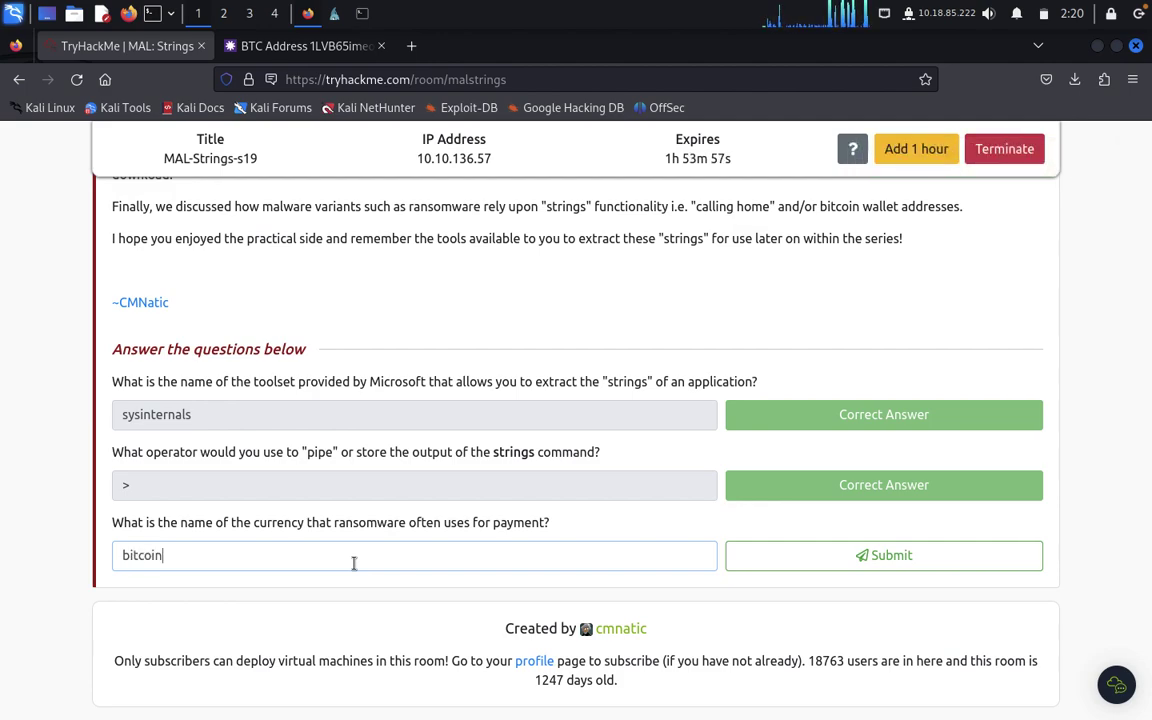
pyautogui.press('Return')
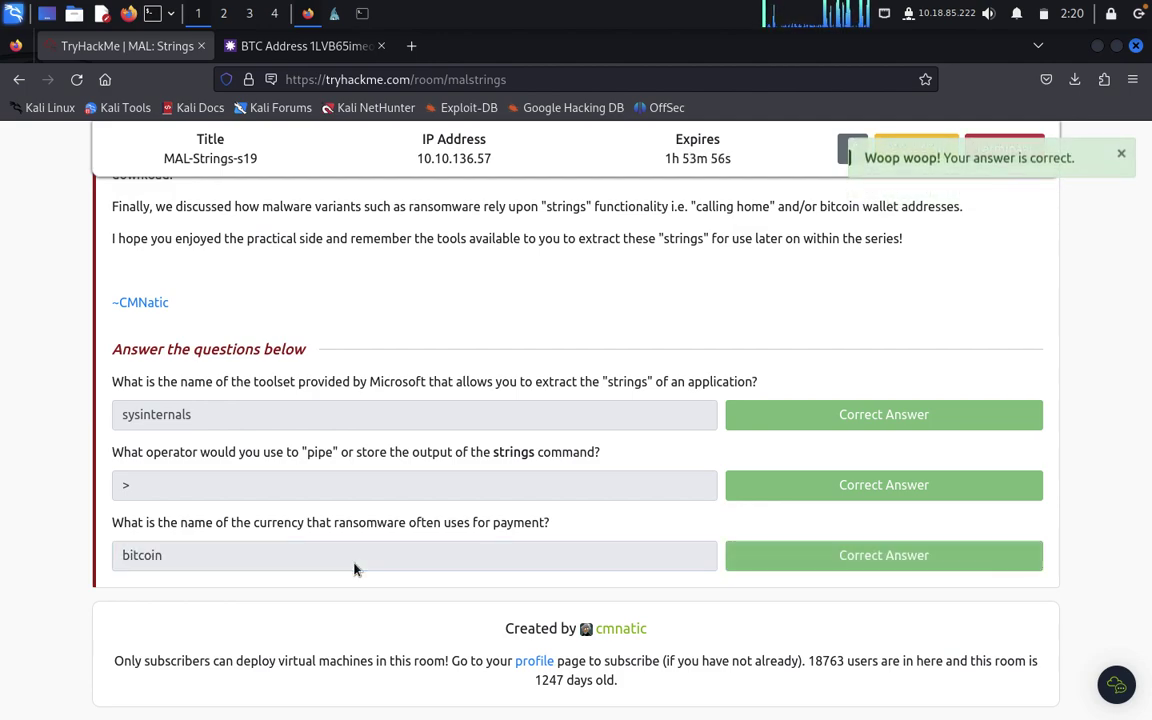